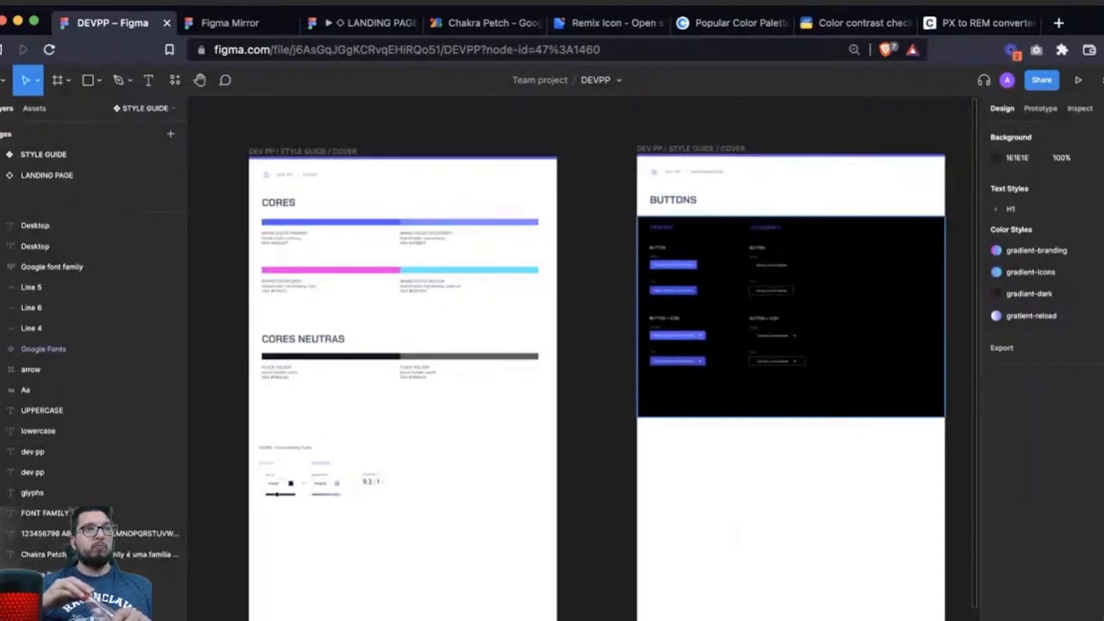
# Review the light and dark icon sets in the ÍCONES frame of the style guide.
pyautogui.hscroll(5, 581, 357)
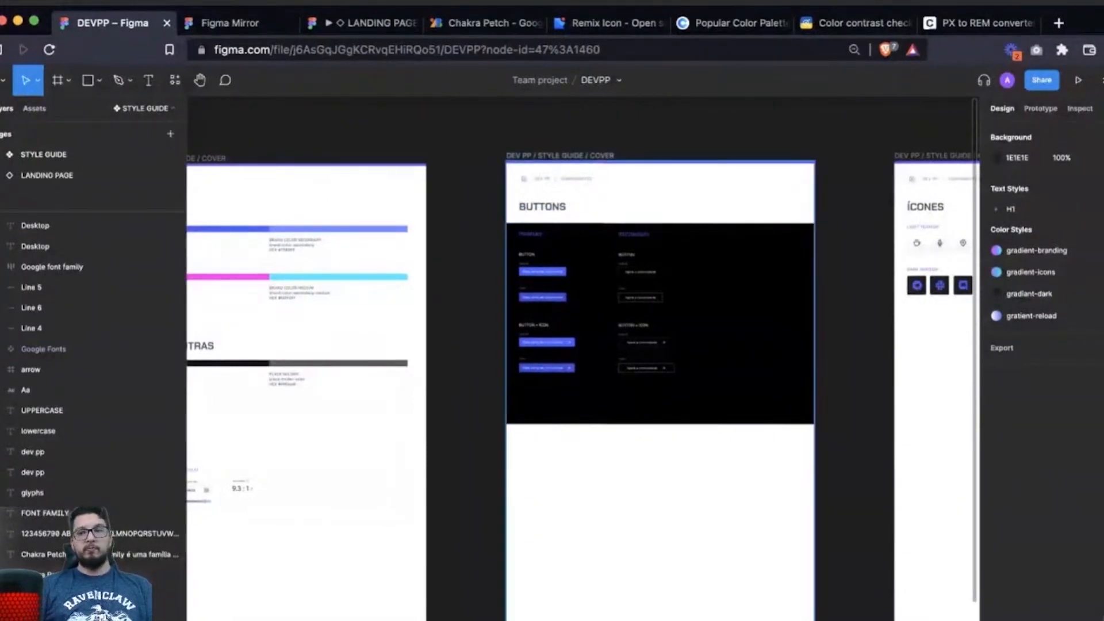
pyautogui.click(559, 155)
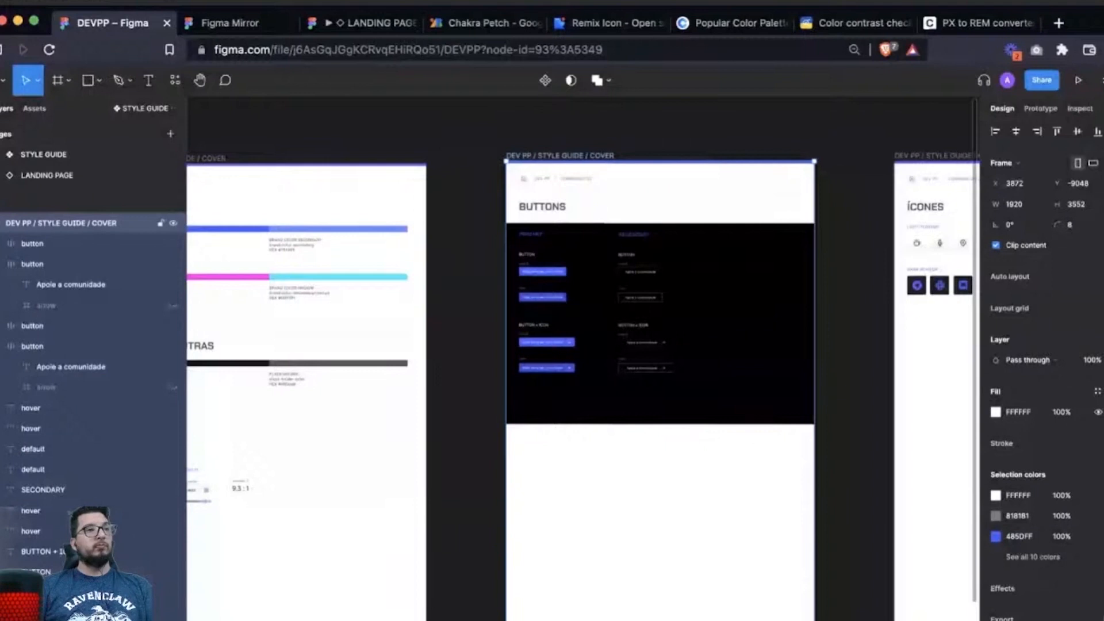
pyautogui.hscroll(7, 580, 357)
pyautogui.press('z')
pyautogui.moveTo(466, 171); pyautogui.dragTo(866, 338)
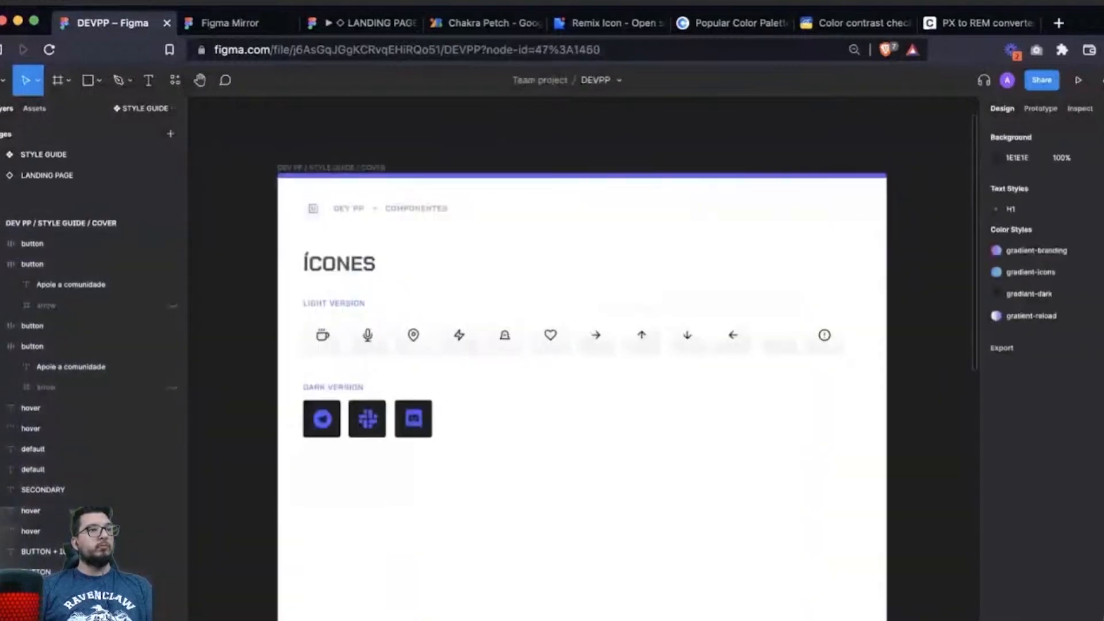
pyautogui.scroll(-2, 353, 187)
pyautogui.hscroll(-2, 354, 187)
pyautogui.press('z')
pyautogui.moveTo(354, 187); pyautogui.dragTo(770, 486)
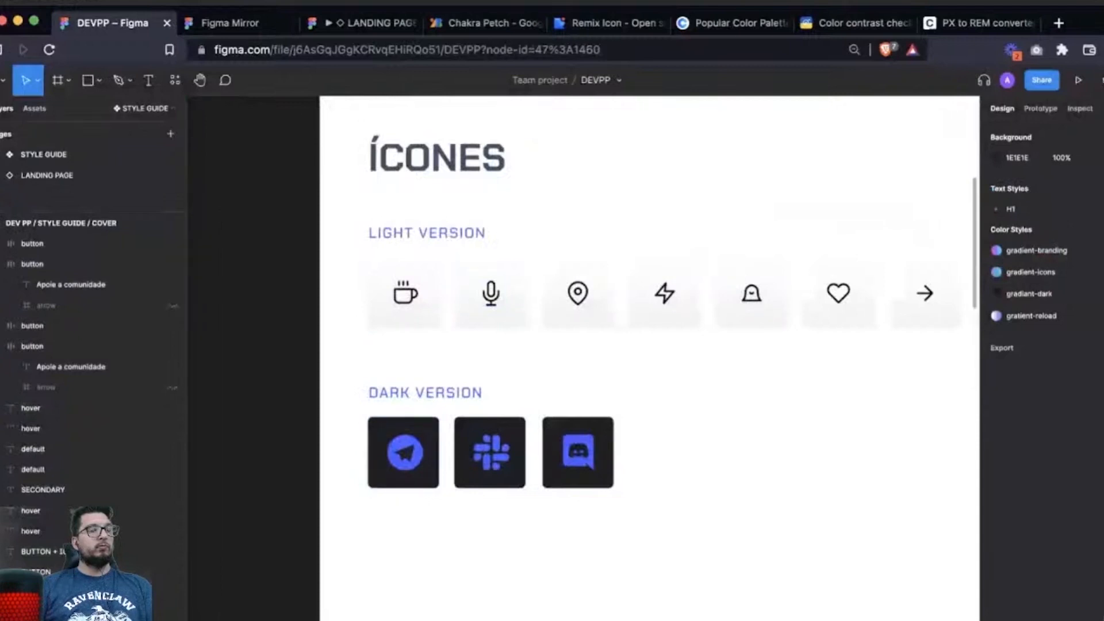
pyautogui.scroll(-10, 104, 367)
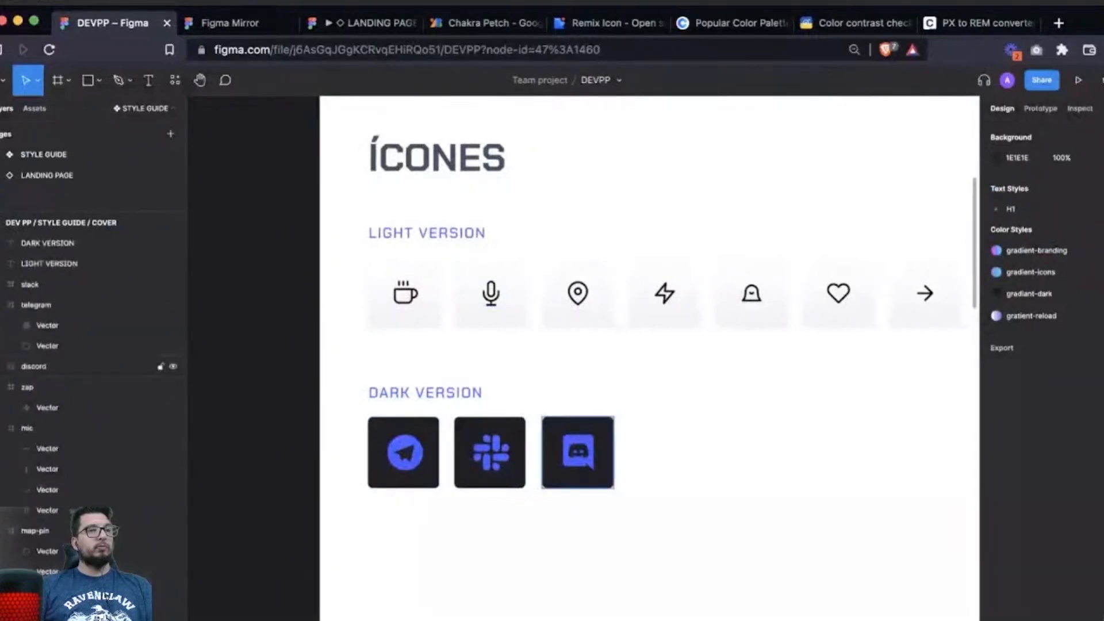
pyautogui.hscroll(1, 583, 368)
pyautogui.press('super+minus')
pyautogui.press('super+minus')
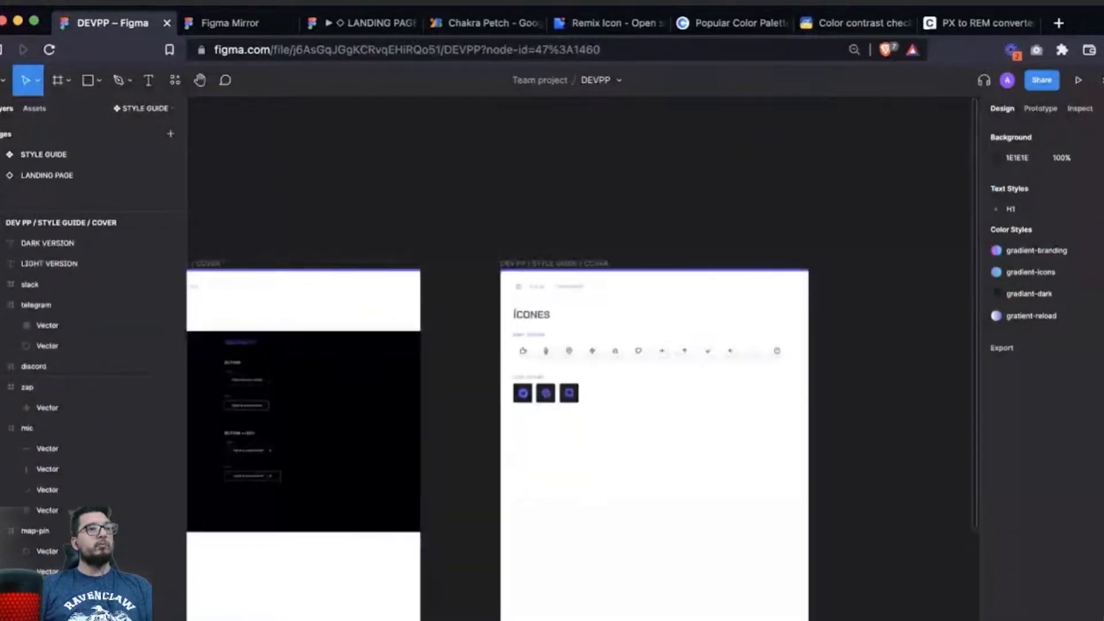
# Inspect the default and hover states of the secondary BUTTON + ICON variants in the BUTTONS frame.
pyautogui.hscroll(-5, 583, 360)
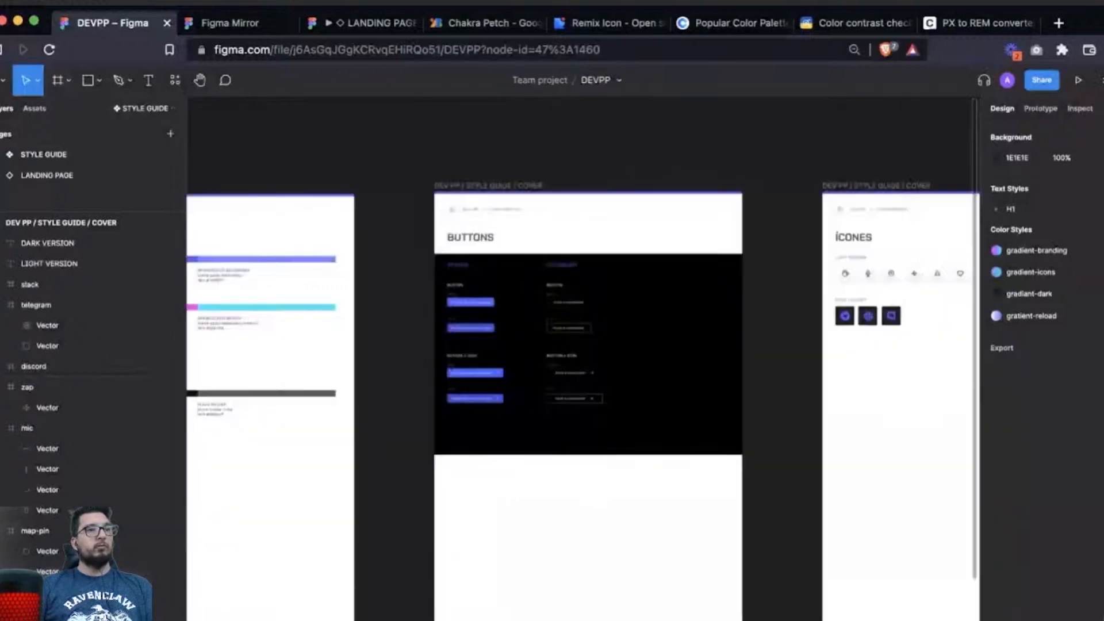
pyautogui.press('z')
pyautogui.moveTo(526, 281); pyautogui.dragTo(636, 434)
pyautogui.scroll(-1, 621, 425)
pyautogui.press('z')
pyautogui.moveTo(349, 232); pyautogui.dragTo(716, 489)
pyautogui.scroll(-1, 620, 415)
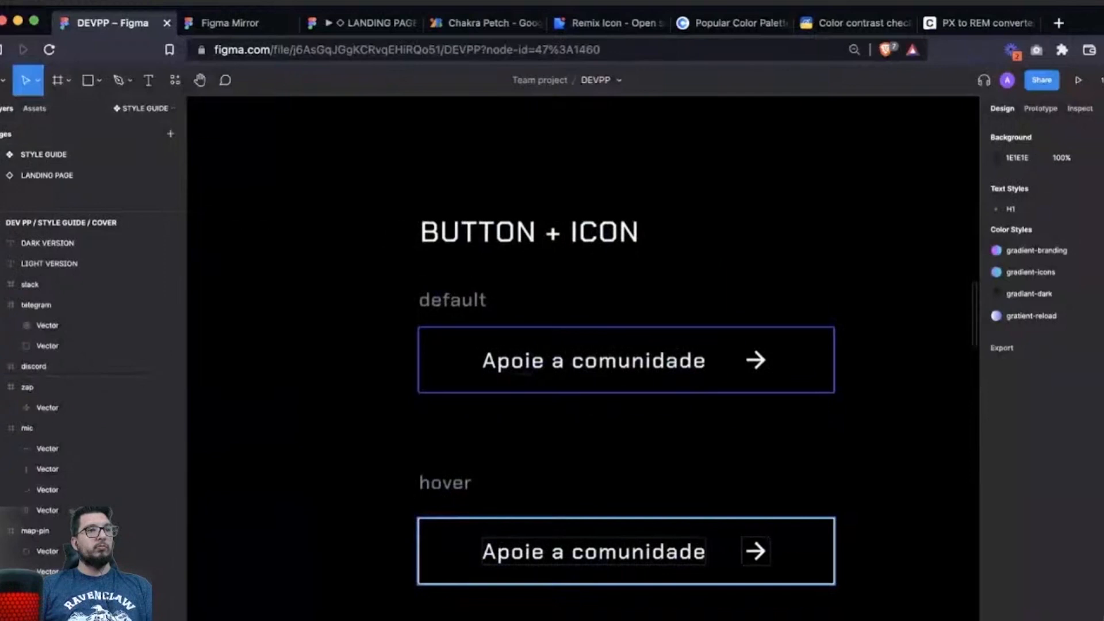
pyautogui.scroll(-5, 559, 427)
# Compare the primary and secondary button styles, including the primary BUTTON + ICON default and hover states.
pyautogui.moveTo(271, 162); pyautogui.dragTo(458, 273)
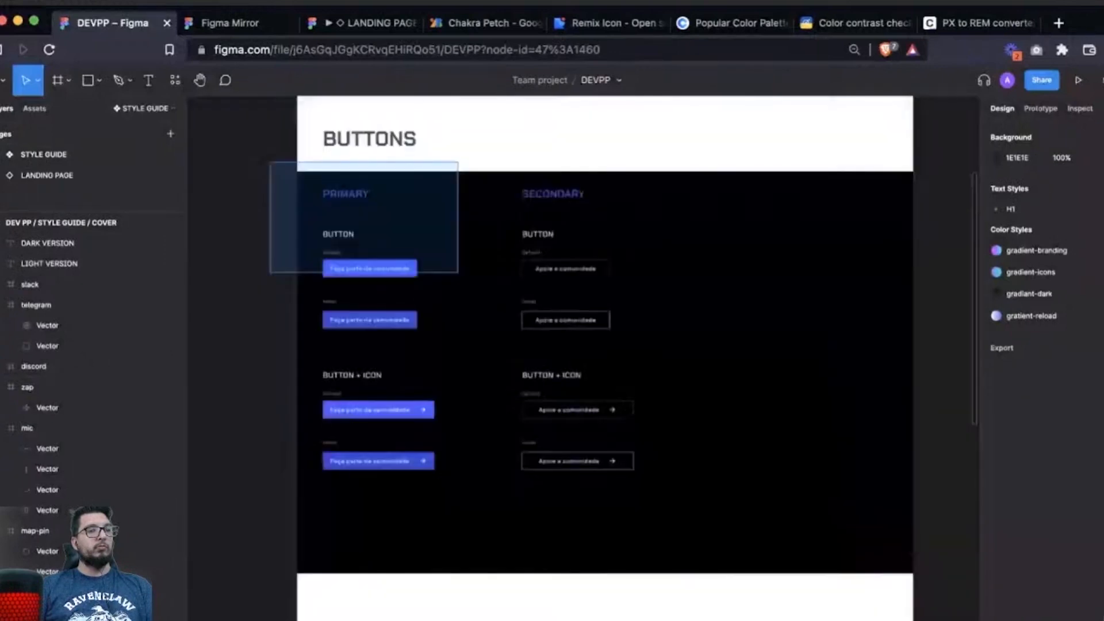
pyautogui.scroll(3, 353, 211)
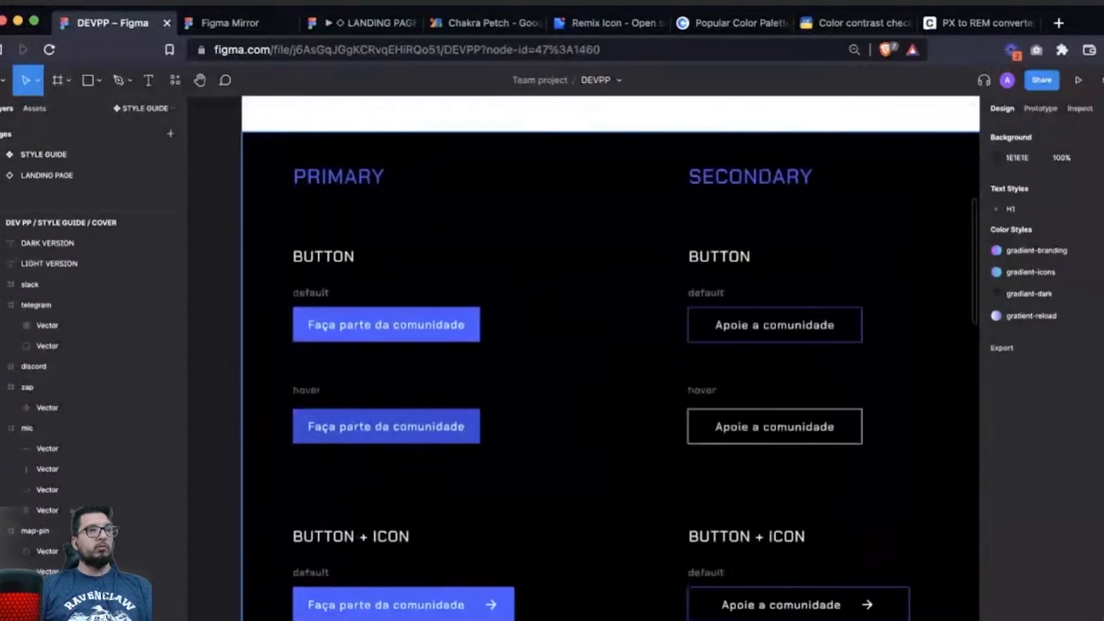
pyautogui.scroll(-2, 595, 357)
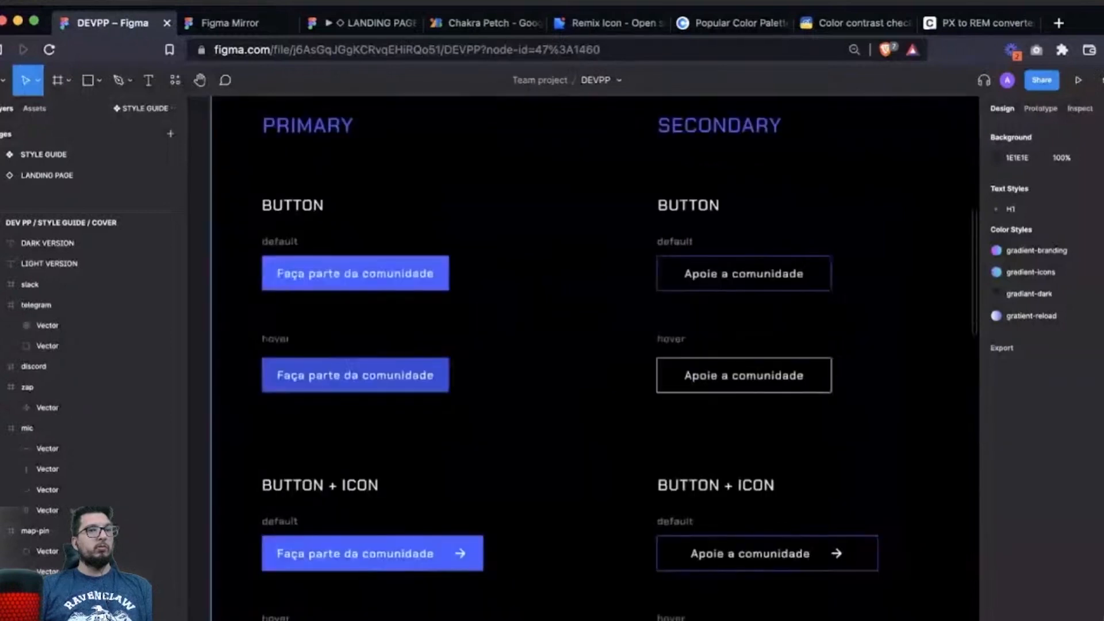
pyautogui.scroll(-4, 264, 454)
pyautogui.scroll(3, 262, 457)
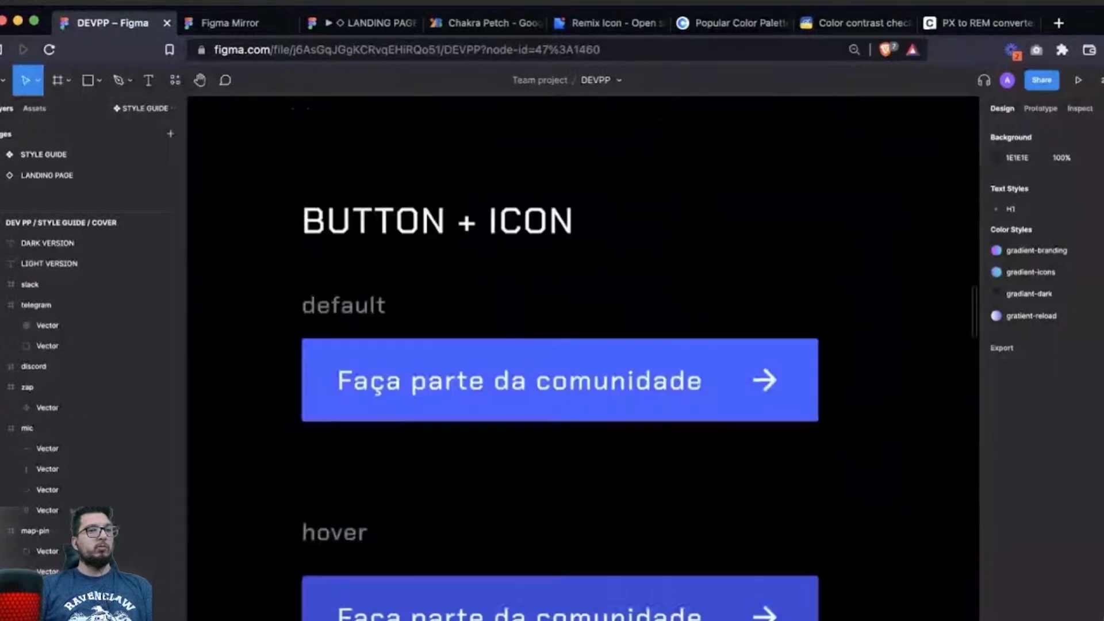
pyautogui.scroll(-3, 518, 356)
pyautogui.hscroll(-2, 518, 357)
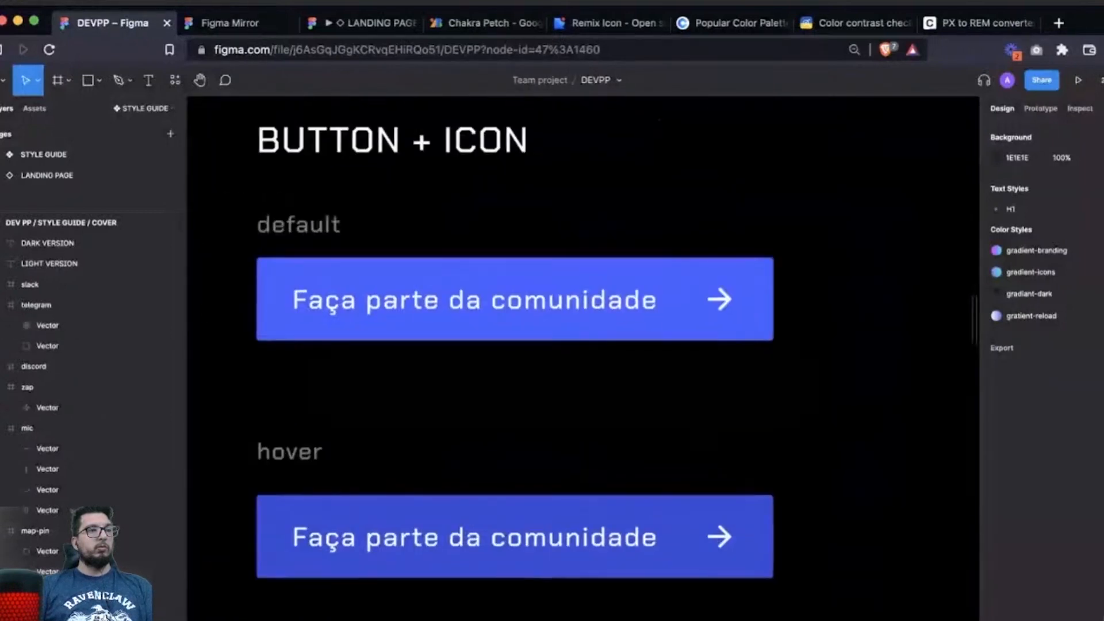
pyautogui.hscroll(-1, 618, 355)
pyautogui.press('-')
pyautogui.press('-')
pyautogui.press('-')
pyautogui.hscroll(2, 584, 368)
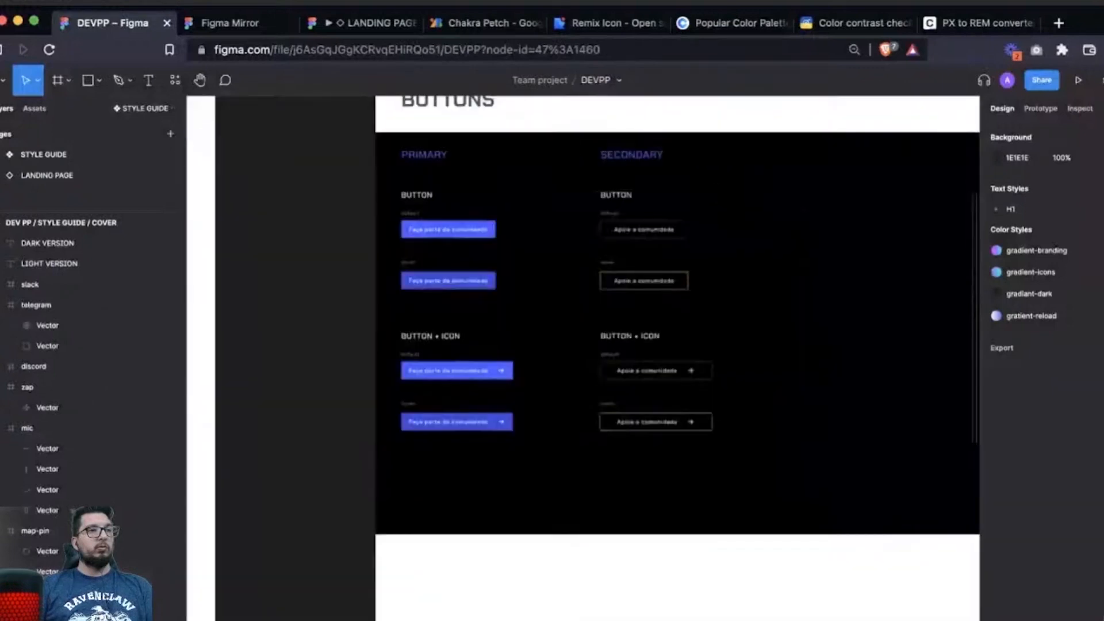
pyautogui.press('z')
pyautogui.moveTo(347, 141); pyautogui.dragTo(773, 461)
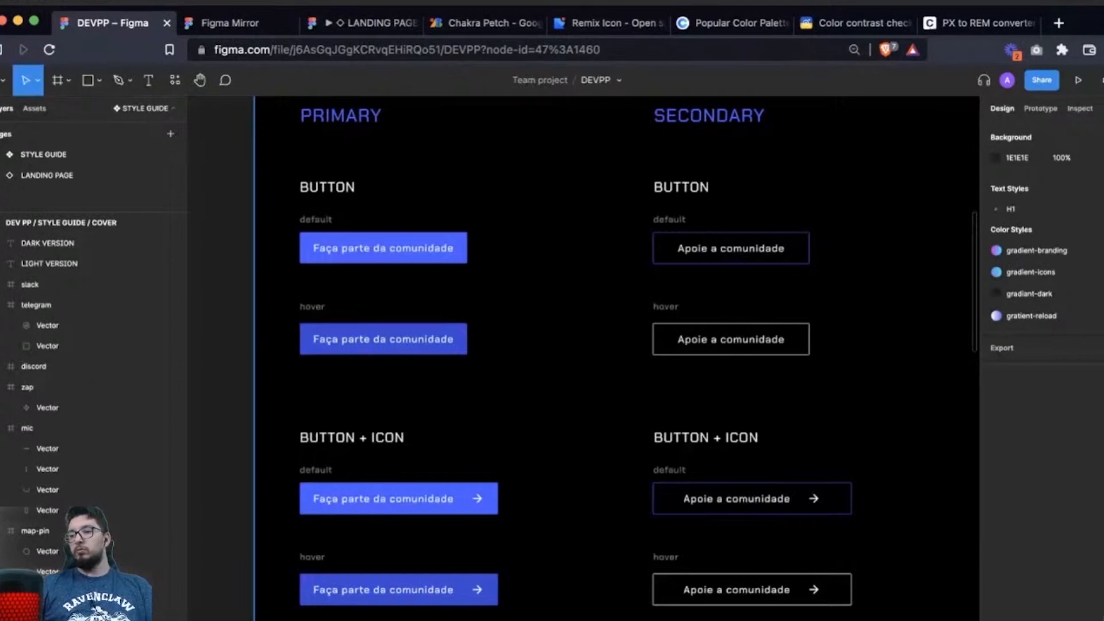
# Move the whole SECONDARY button column farther right on the black panel of the BUTTONS frame.
pyautogui.scroll(-3, 580, 379)
pyautogui.scroll(1, 580, 379)
pyautogui.scroll(-5, 581, 379)
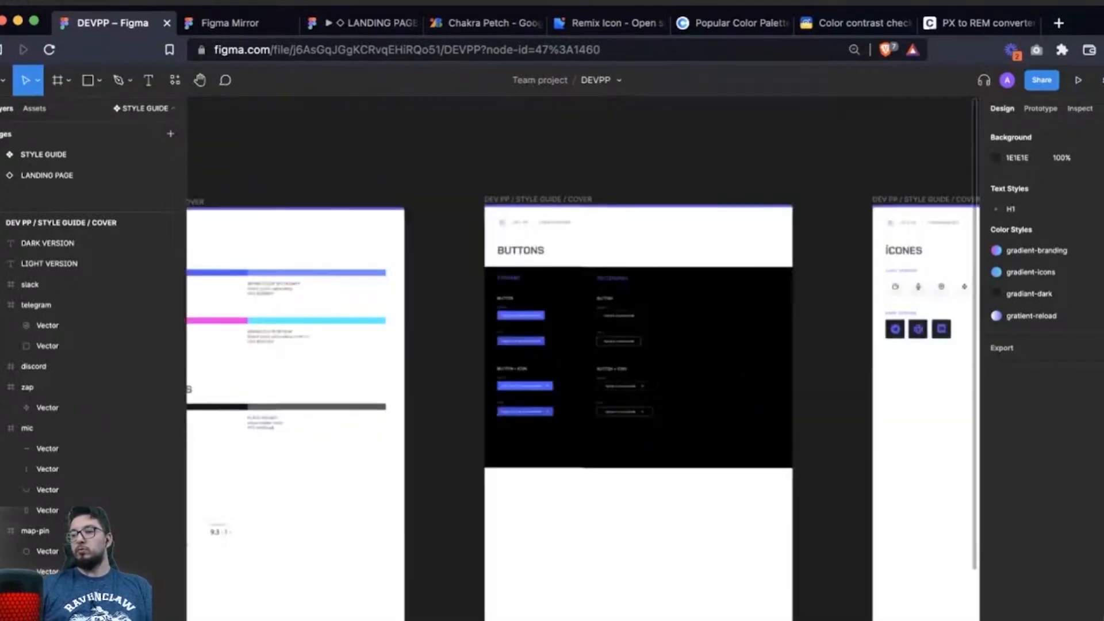
pyautogui.hscroll(2, 581, 380)
pyautogui.scroll(-1, 581, 380)
pyautogui.moveTo(567, 259); pyautogui.dragTo(615, 391)
pyautogui.moveTo(592, 345); pyautogui.dragTo(685, 345)
pyautogui.press('Escape')
# Duplicate the primary buttons with their headings and state labels into a second column beside the originals.
pyautogui.scroll(5, 510, 335)
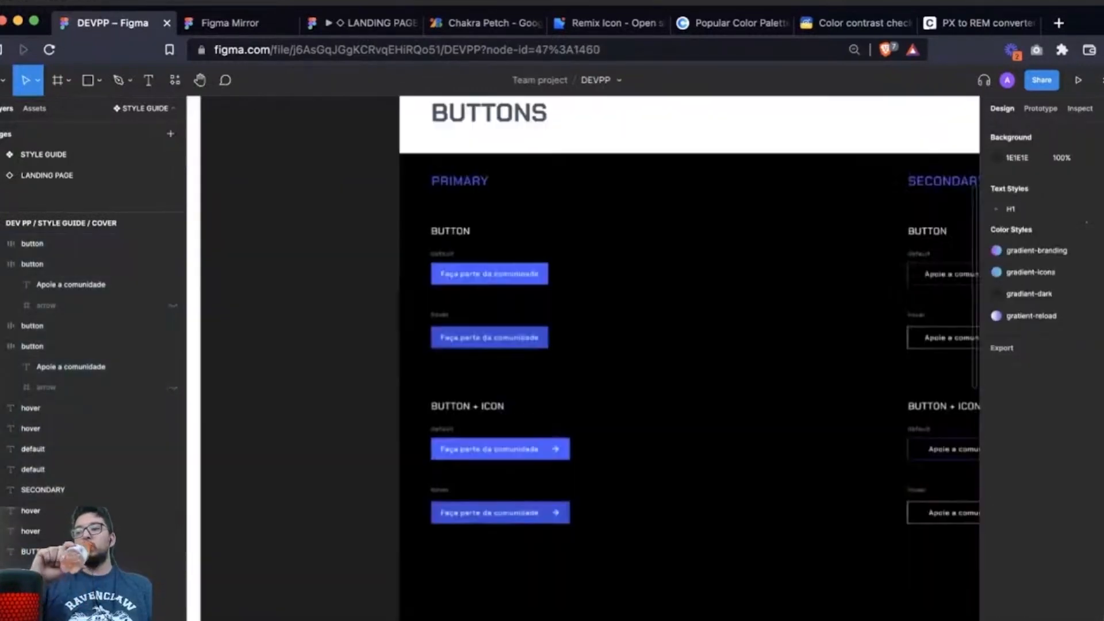
pyautogui.moveTo(336, 187); pyautogui.dragTo(714, 492)
pyautogui.press('Escape')
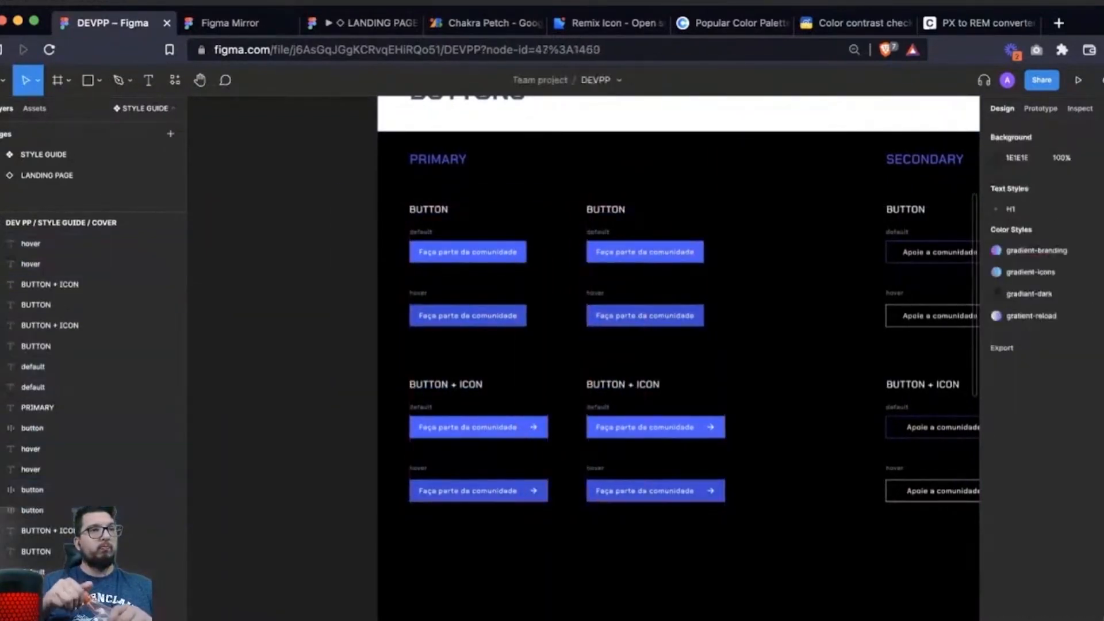
# Retitle the two primary BUTTON headings as "BUTTON • 56PX" for the first column and "BUTTON • 48PX" for the second.
pyautogui.scroll(5, 460, 114)
pyautogui.doubleClick(441, 313)
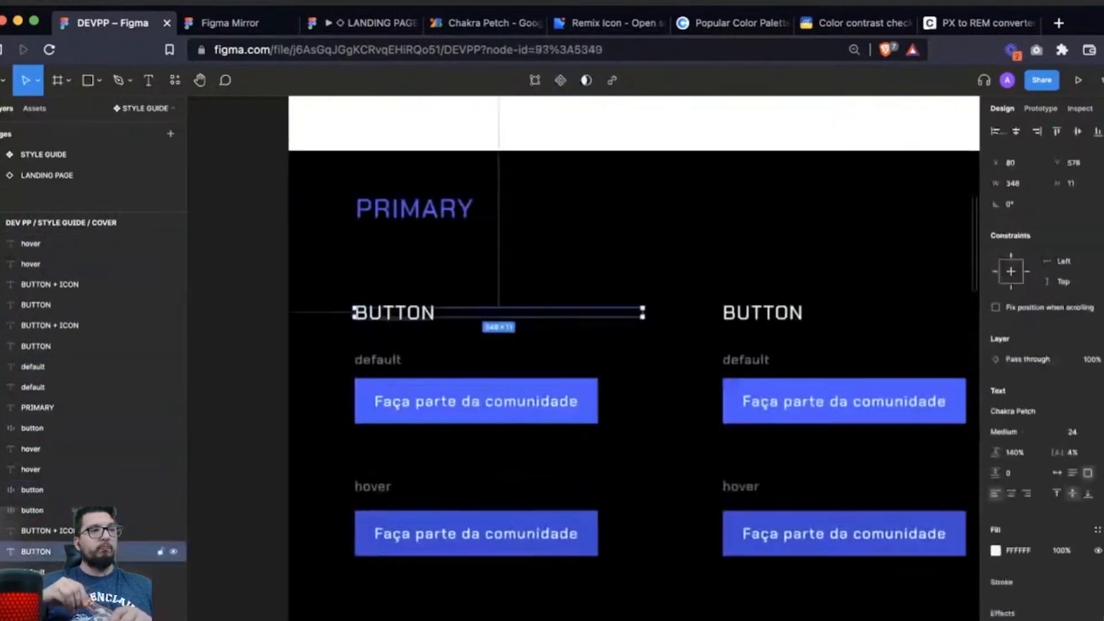
pyautogui.write('• 56PX')
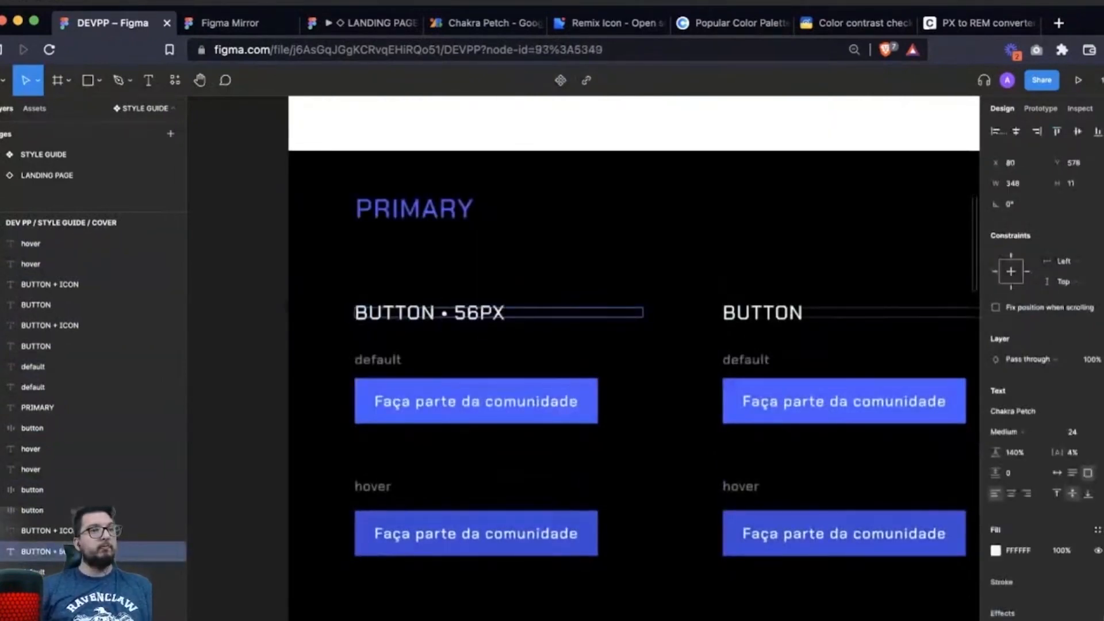
pyautogui.click(763, 313)
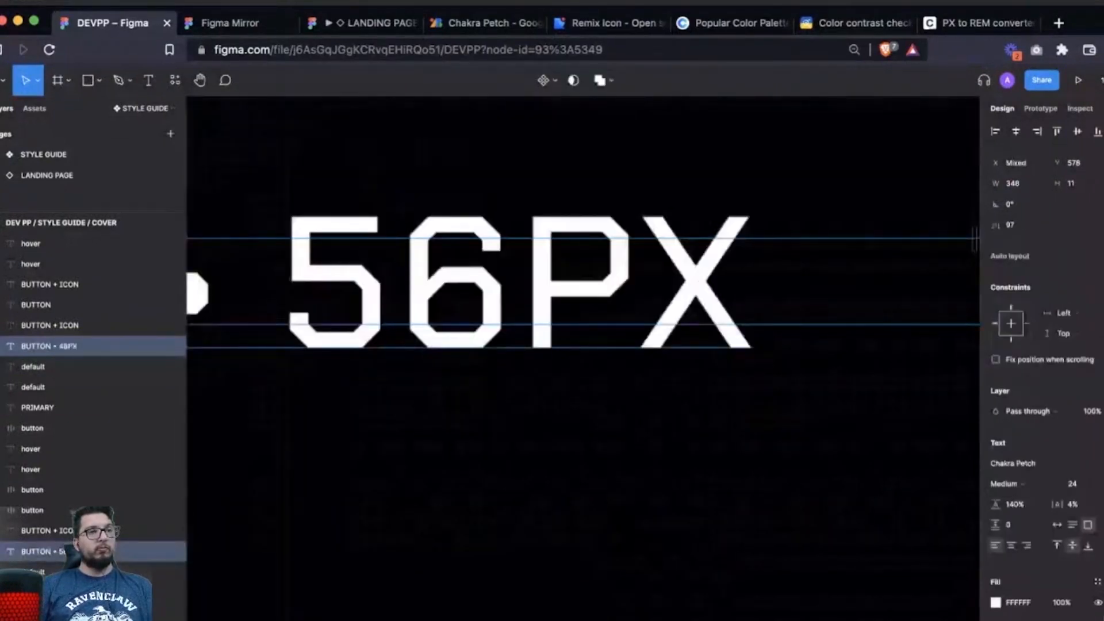
# On the LANDING PAGE, enlarge the FAÇA PARTE menu text box to about 110 × 51 and center its text vertically.
pyautogui.scroll(-3, 583, 408)
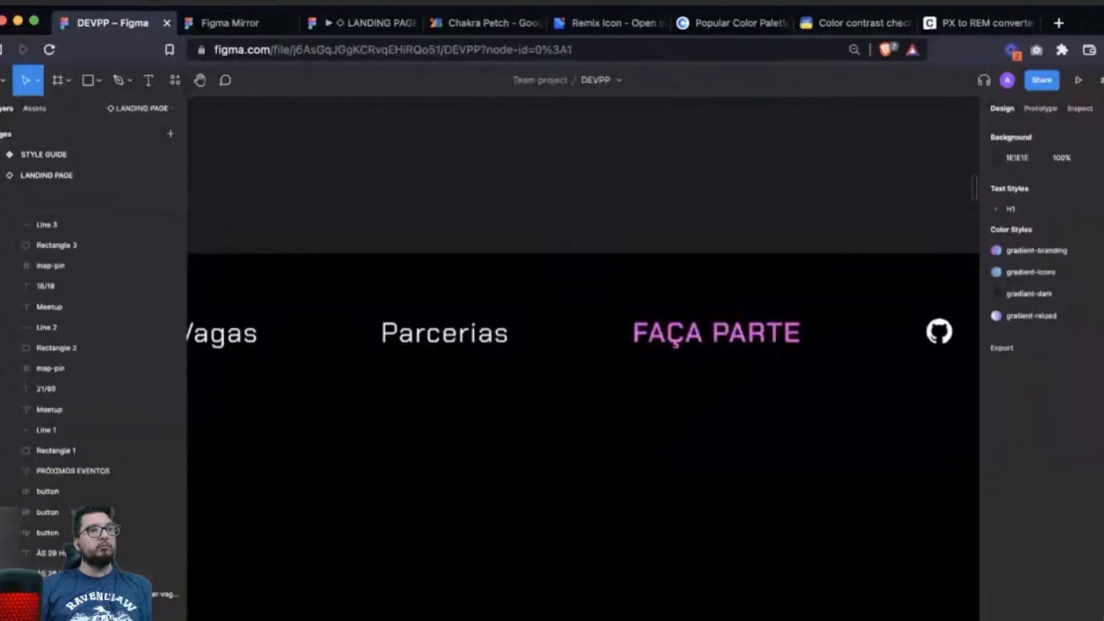
pyautogui.doubleClick(716, 333)
pyautogui.doubleClick(716, 333)
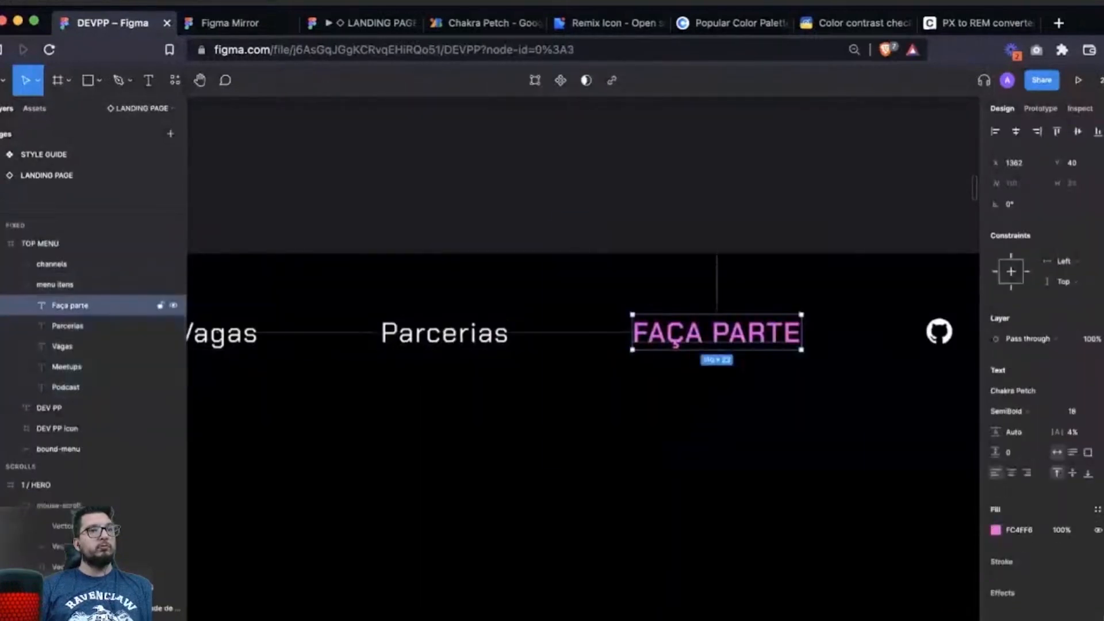
pyautogui.press('z')
pyautogui.moveTo(551, 212); pyautogui.dragTo(860, 469)
pyautogui.moveTo(586, 382); pyautogui.dragTo(585, 426)
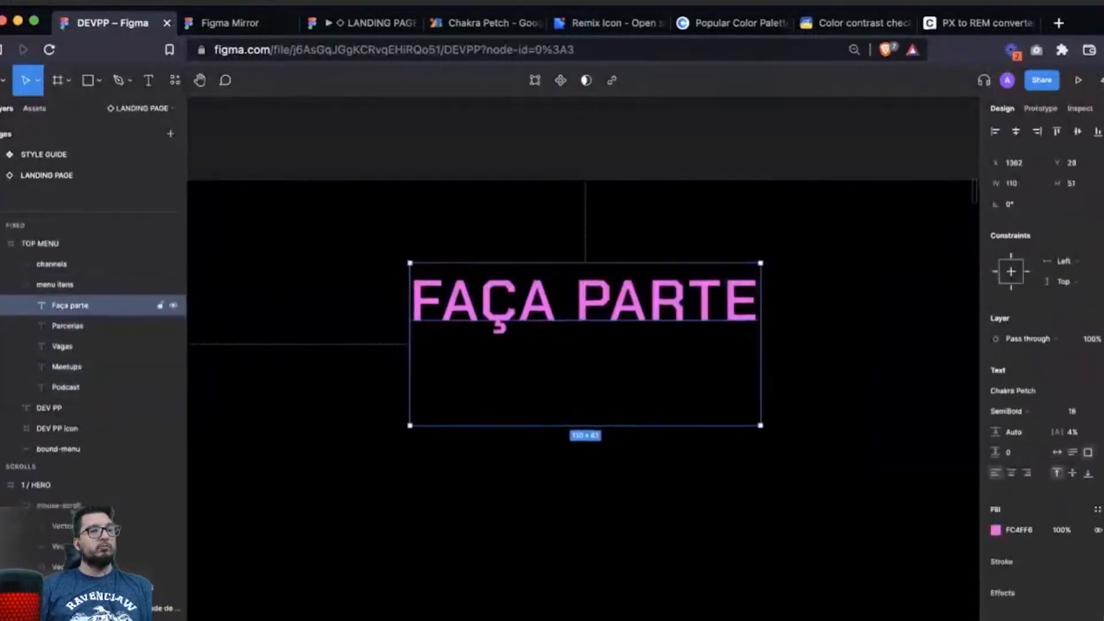
pyautogui.click(1072, 472)
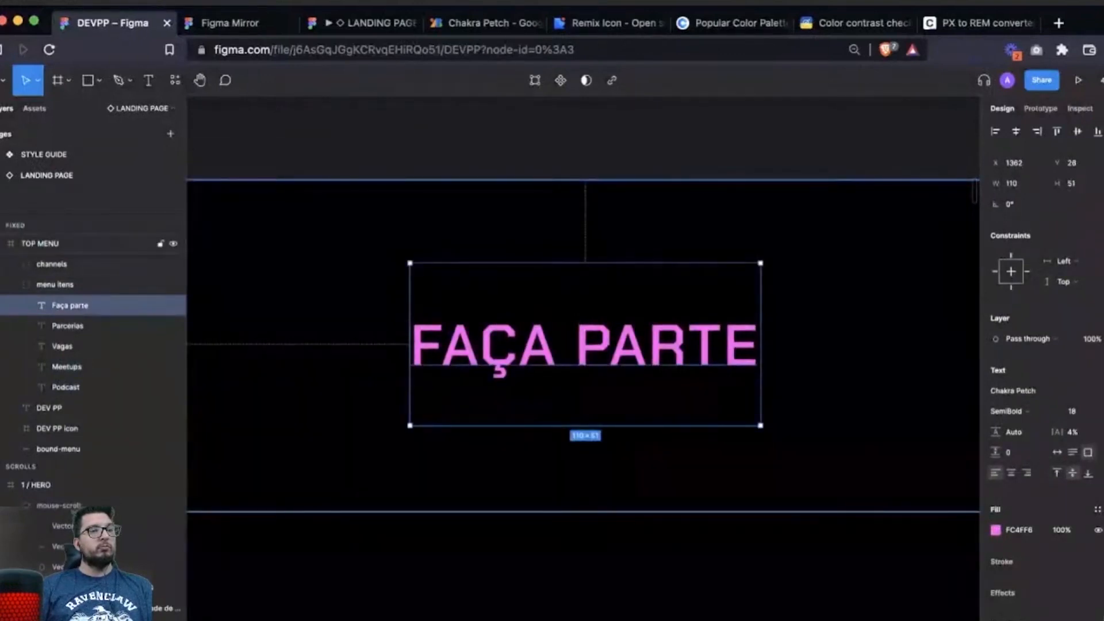
# Widen the FAÇA PARTE text box to about 124, set its height to 40, and center its text horizontally.
pyautogui.moveTo(760, 425); pyautogui.dragTo(783, 422)
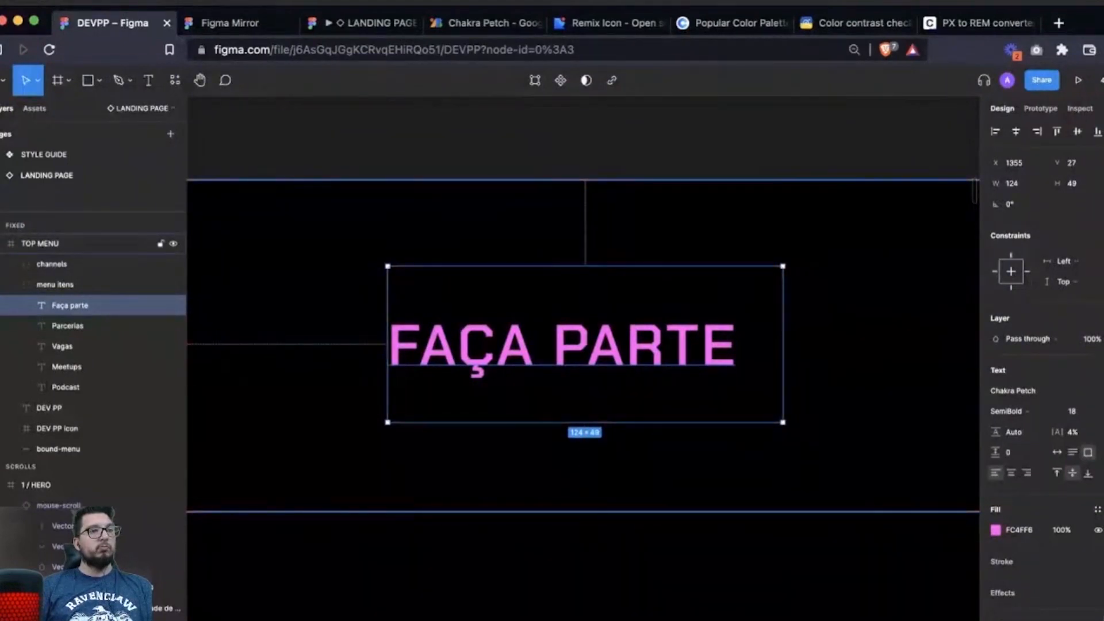
pyautogui.moveTo(585, 422); pyautogui.dragTo(584, 416)
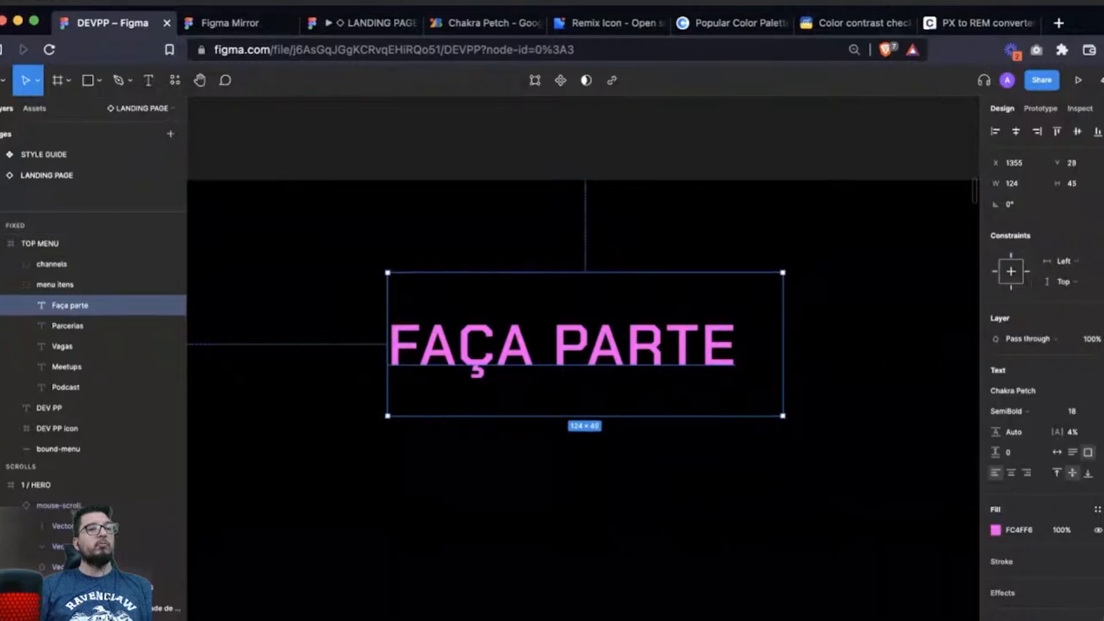
pyautogui.click(1072, 184)
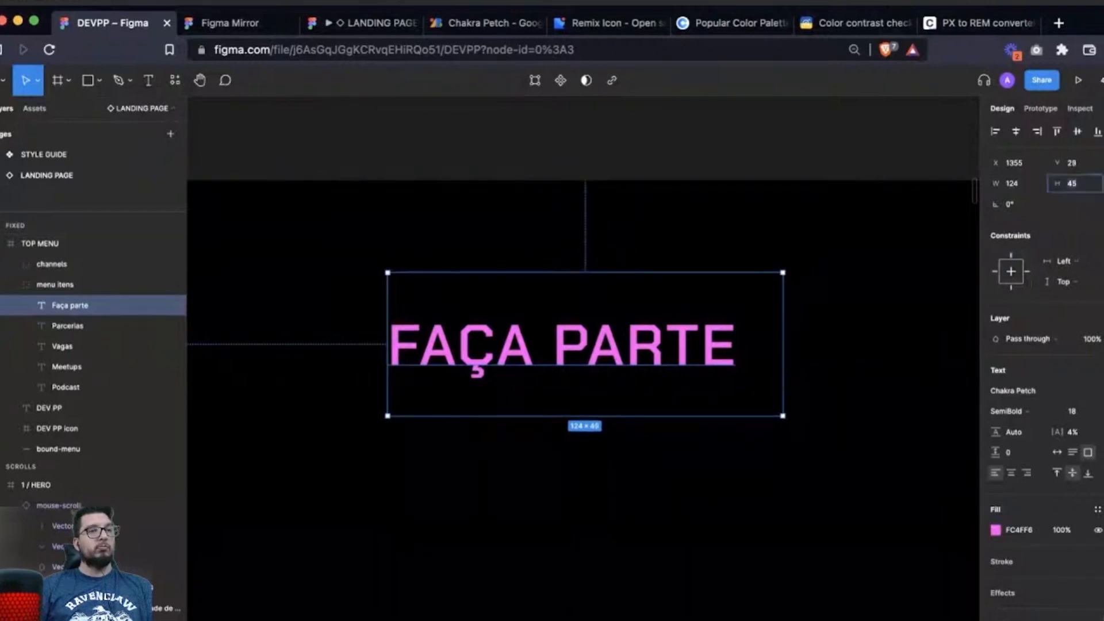
pyautogui.write('40')
pyautogui.press('Return')
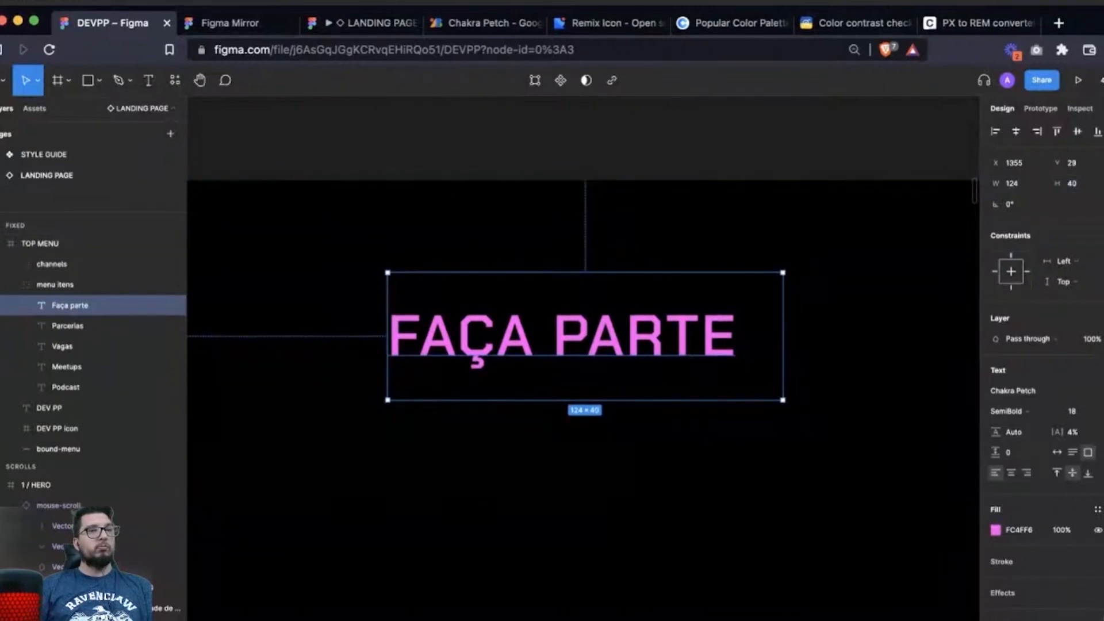
pyautogui.click(1011, 473)
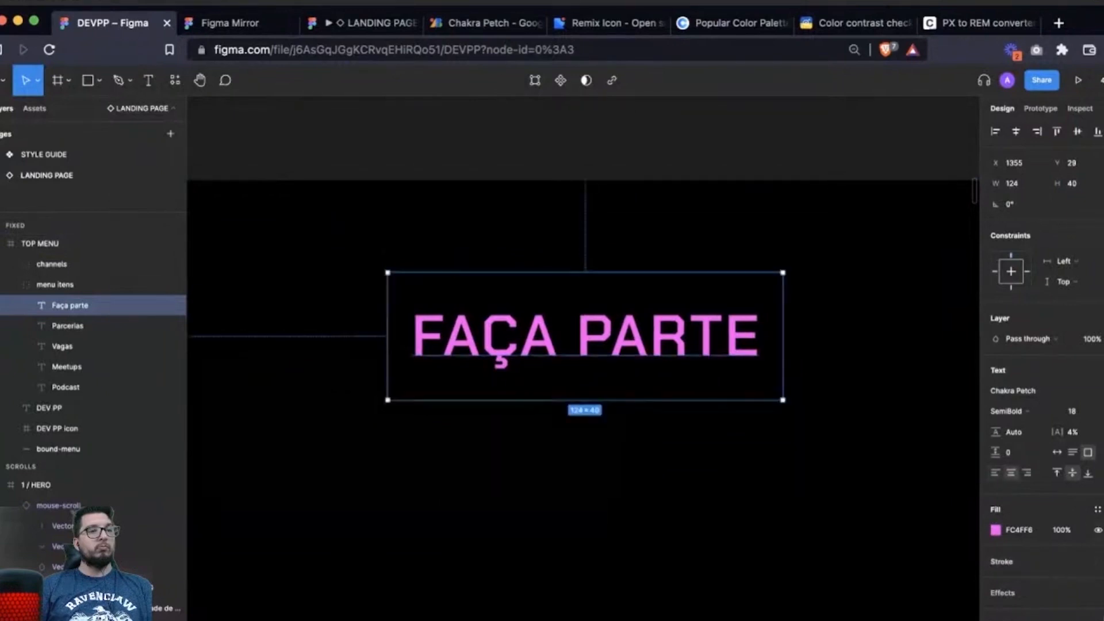
# Add auto layout to the FAÇA PARTE menu text and center the contents of the resulting frame.
pyautogui.scroll(-1, 585, 357)
pyautogui.scroll(-1, 585, 356)
pyautogui.rightClick(569, 243)
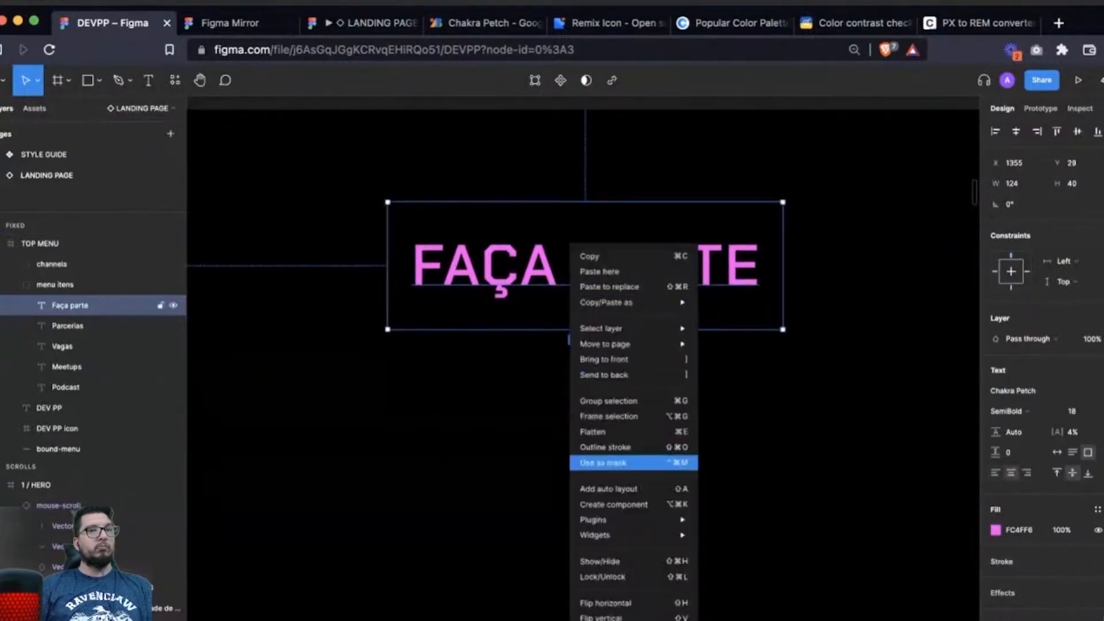
pyautogui.moveTo(627, 520)
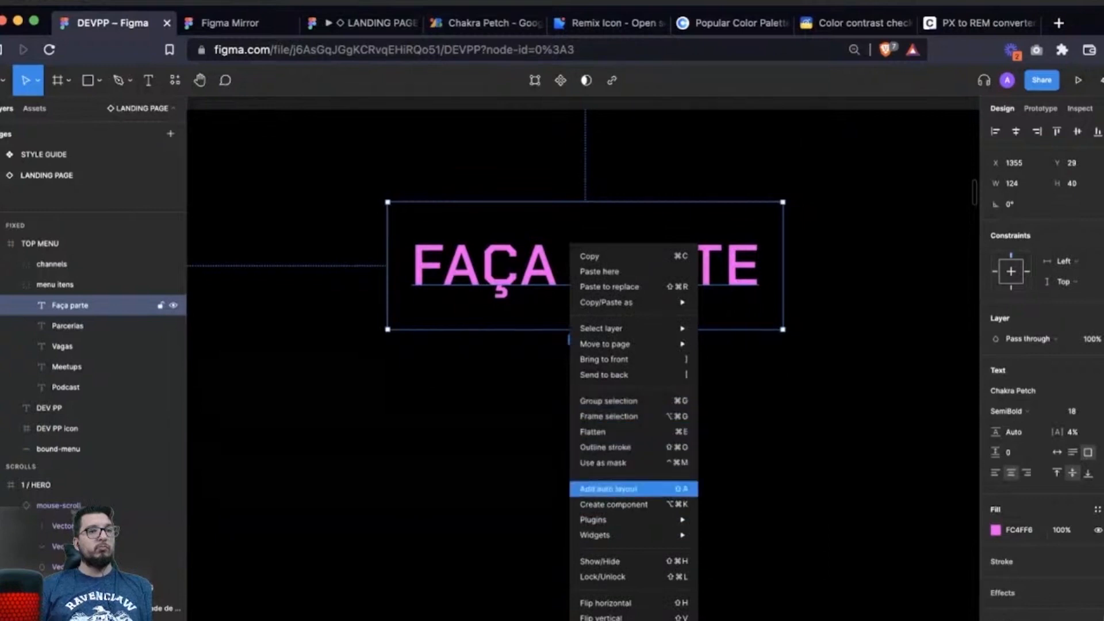
pyautogui.click(608, 488)
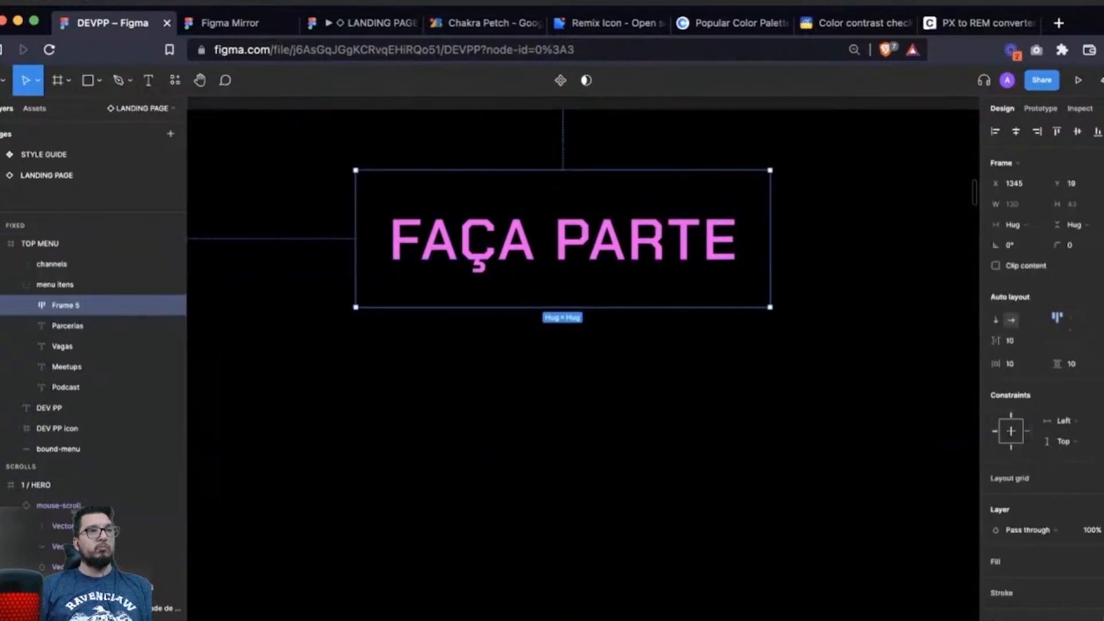
pyautogui.click(1070, 331)
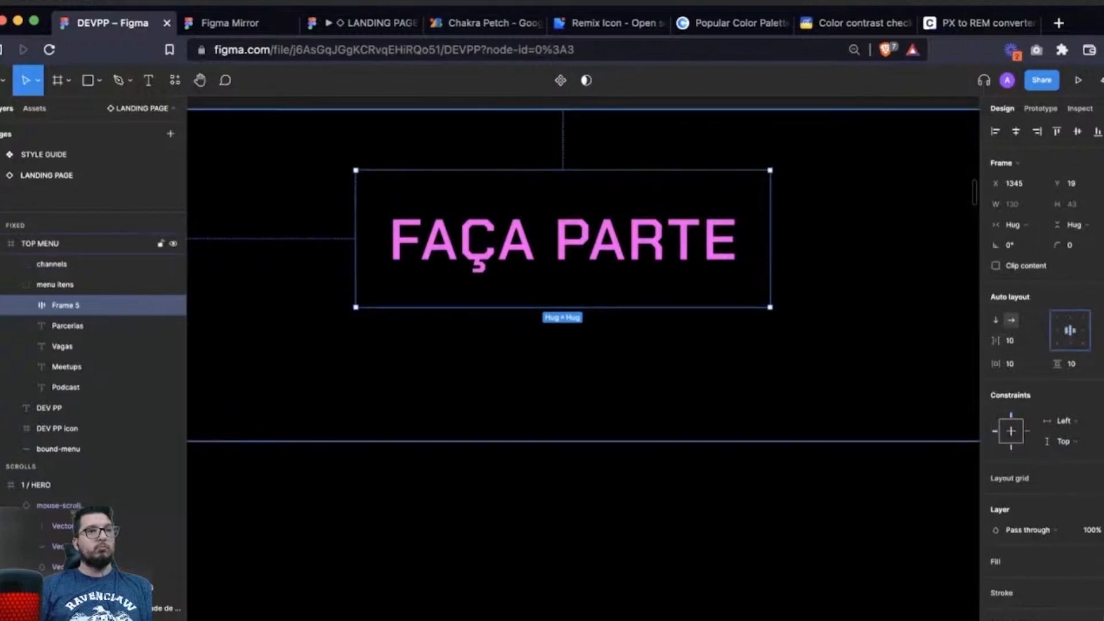
pyautogui.moveTo(770, 238)
pyautogui.mouseDown()
pyautogui.moveTo(652, 239)
pyautogui.moveTo(811, 239)
pyautogui.moveTo(779, 238)
pyautogui.mouseUp()
pyautogui.press('super+z')
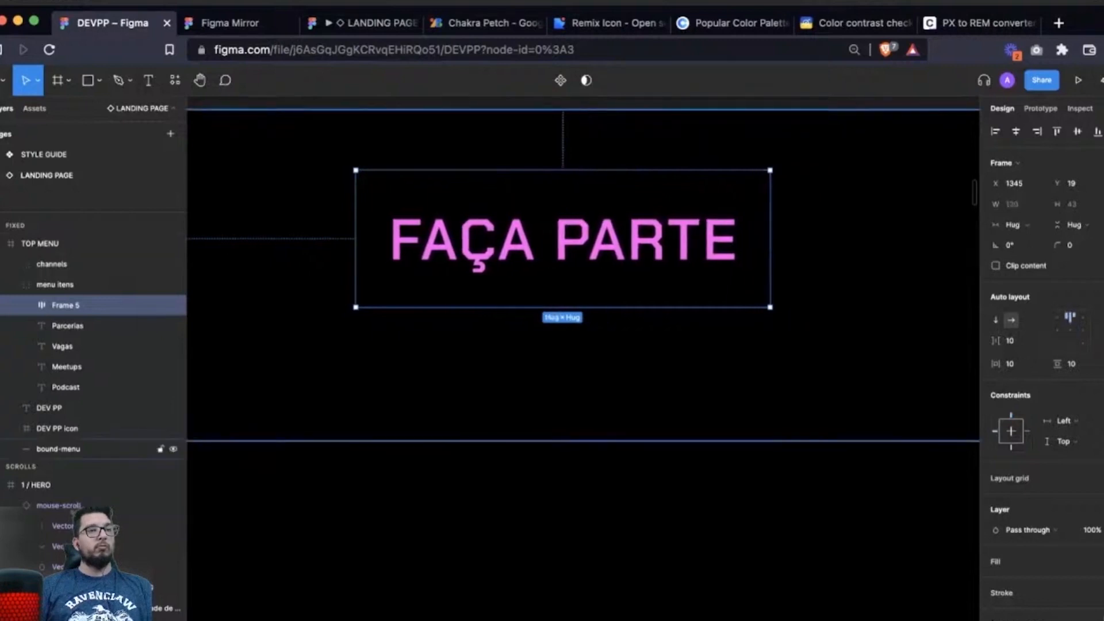
# Undo the auto layout, resizing and alignment changes on the FAÇA PARTE menu text.
pyautogui.press('super+shift+g')
pyautogui.press('super+z')
pyautogui.press('super+z')
pyautogui.press('super+z')
pyautogui.press('super+z')
pyautogui.press('super+z')
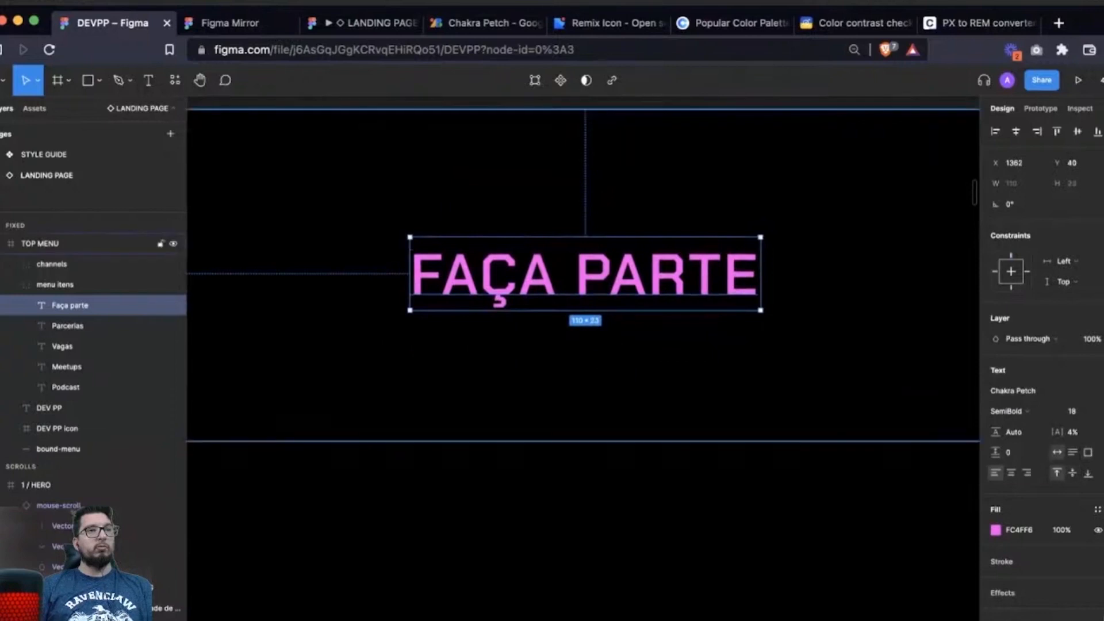
pyautogui.click(662, 356)
pyautogui.press('super+minus')
pyautogui.press('Escape')
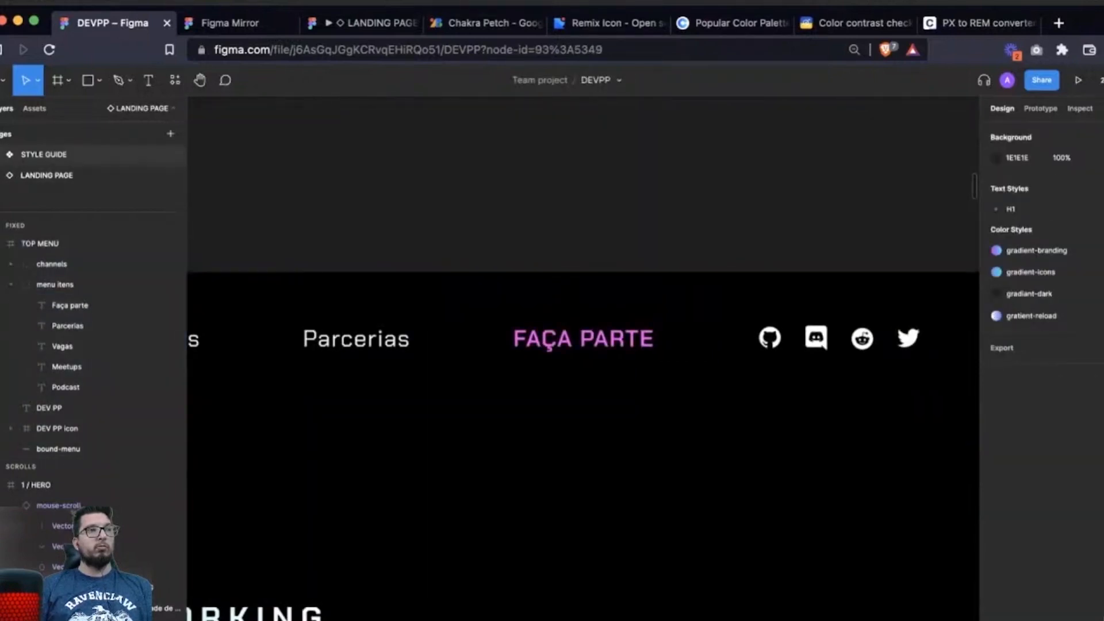
# On the STYLE GUIDE page, duplicate the BUTTON • 48PX column as a third primary column before the SECONDARY column.
pyautogui.click(44, 155)
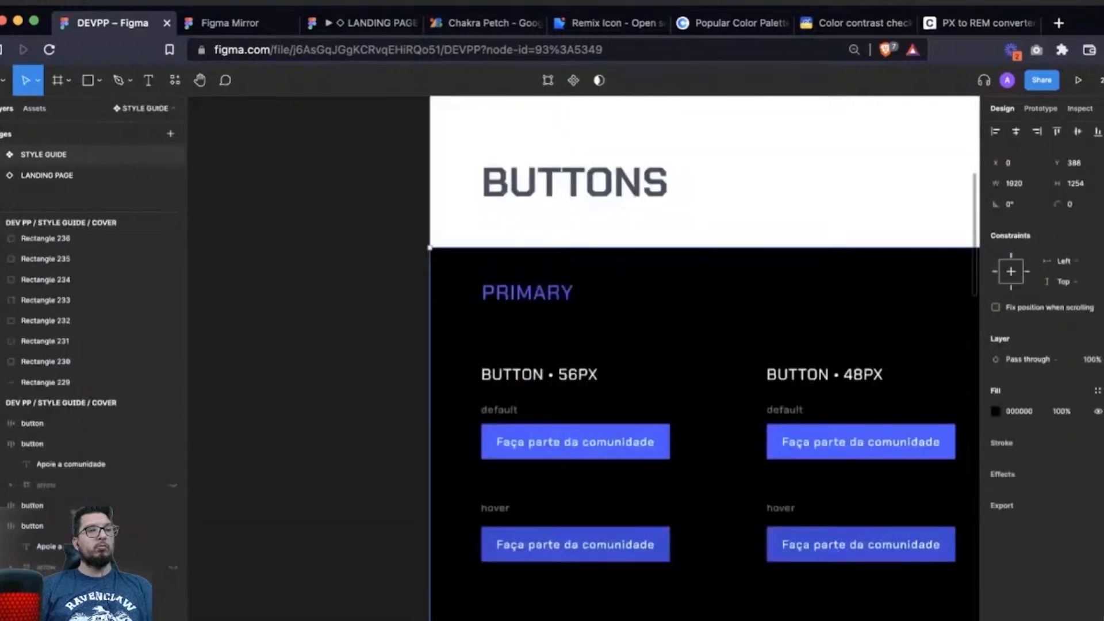
pyautogui.scroll(-3, 627, 357)
pyautogui.hscroll(3, 626, 356)
pyautogui.scroll(-5, 541, 326)
pyautogui.moveTo(626, 489); pyautogui.dragTo(558, 303)
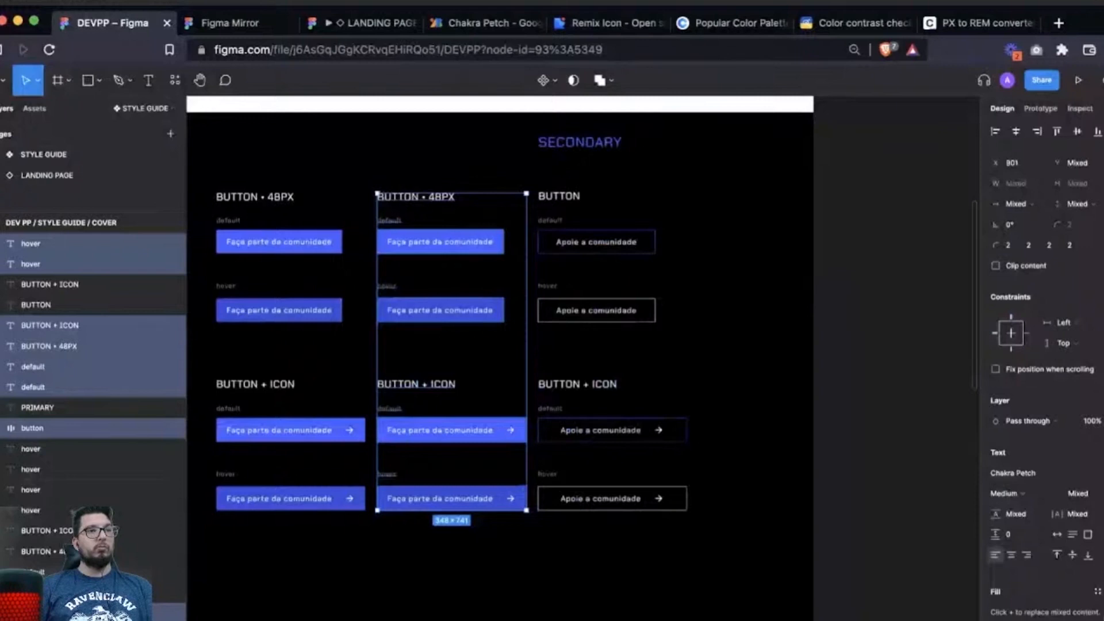
pyautogui.moveTo(844, 536); pyautogui.dragTo(559, 133)
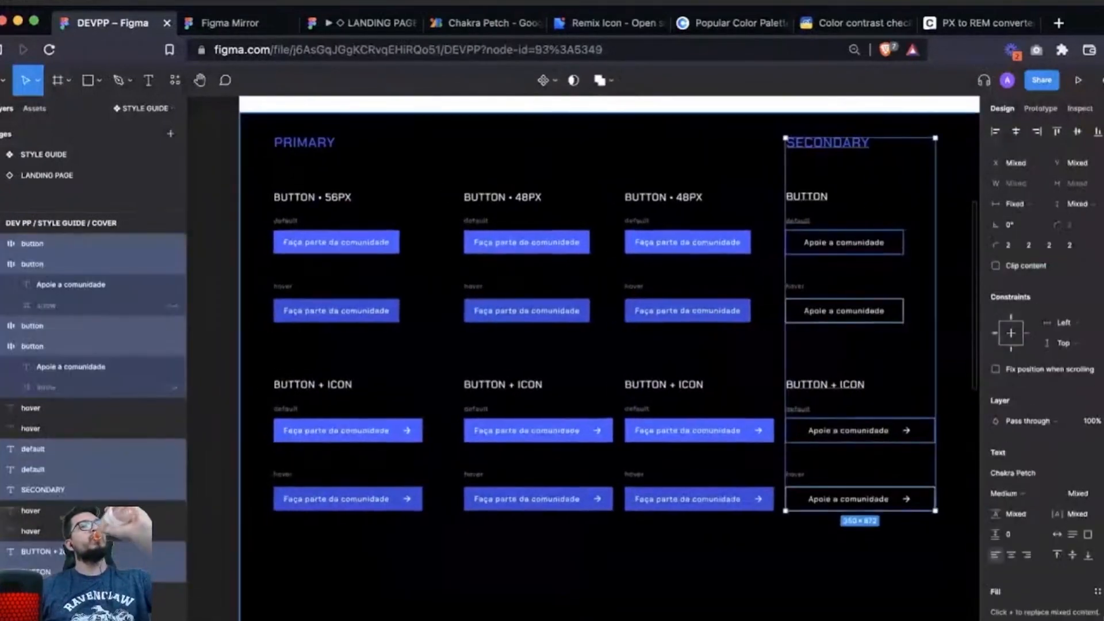
# Set the height of the default and hover buttons in the second primary column to 48.
pyautogui.moveTo(315, 198); pyautogui.dragTo(540, 328)
pyautogui.hscroll(1, 540, 329)
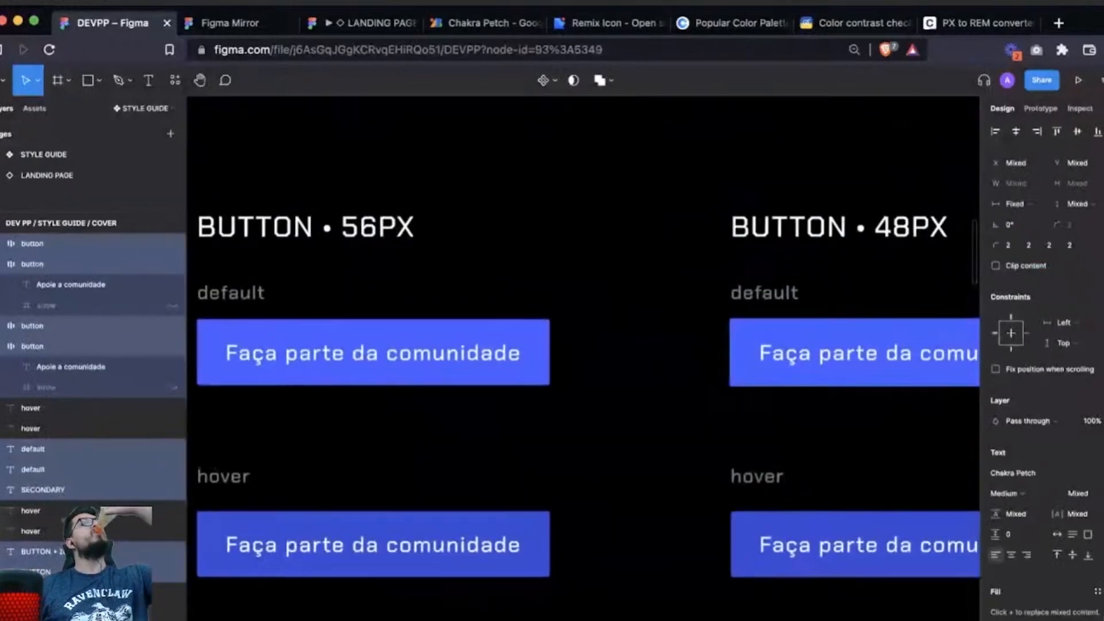
pyautogui.hscroll(3, 583, 356)
pyautogui.click(741, 302)
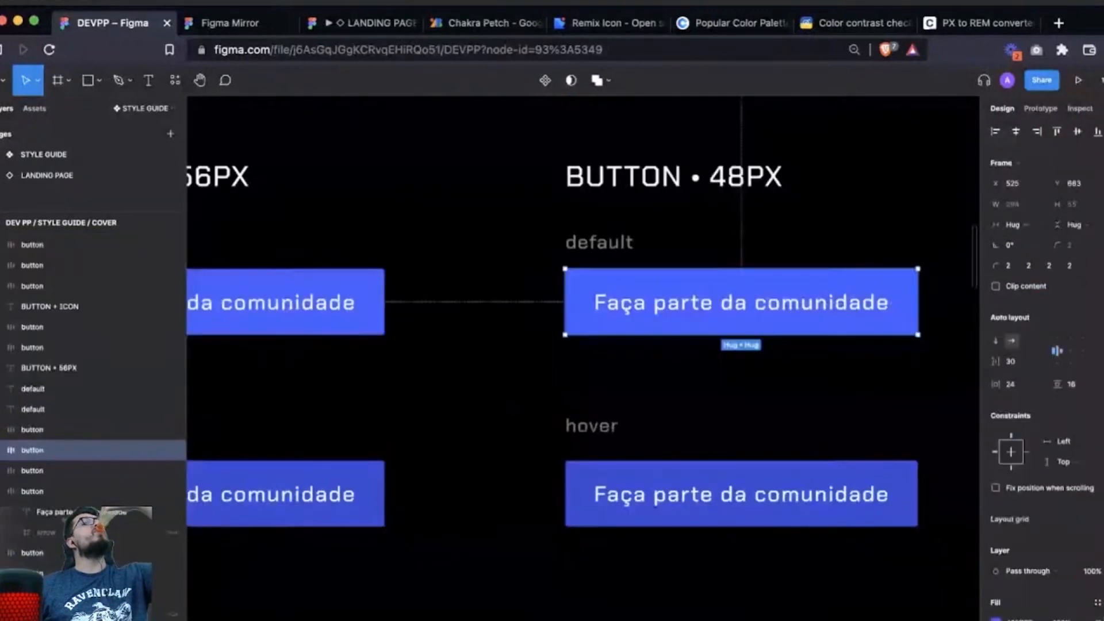
pyautogui.moveTo(690, 334); pyautogui.dragTo(690, 327)
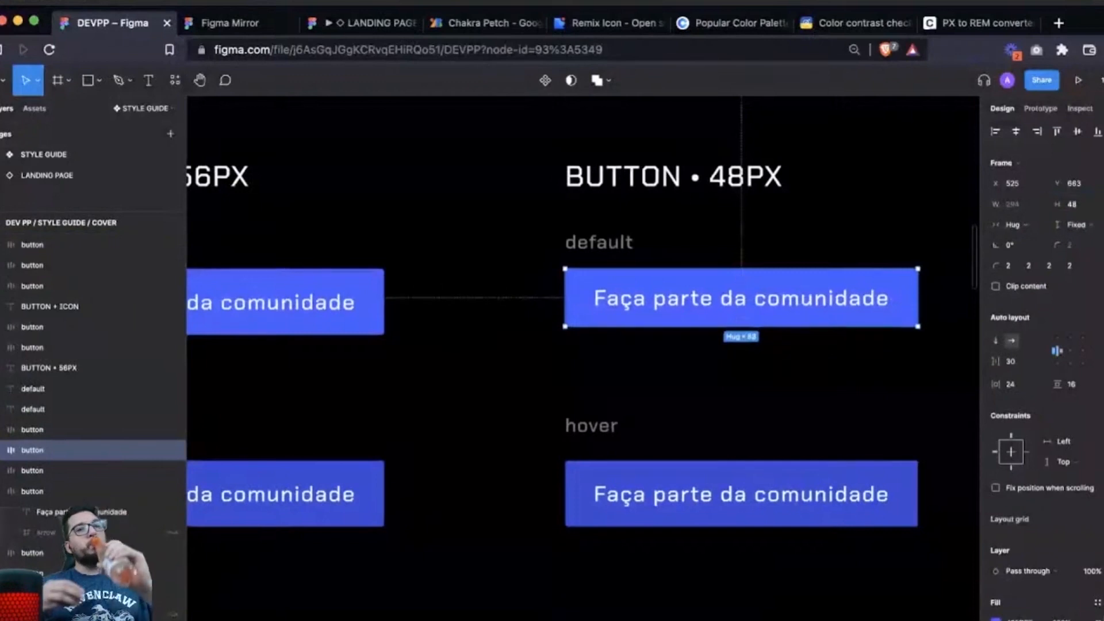
pyautogui.scroll(-1, 742, 402)
pyautogui.click(742, 493)
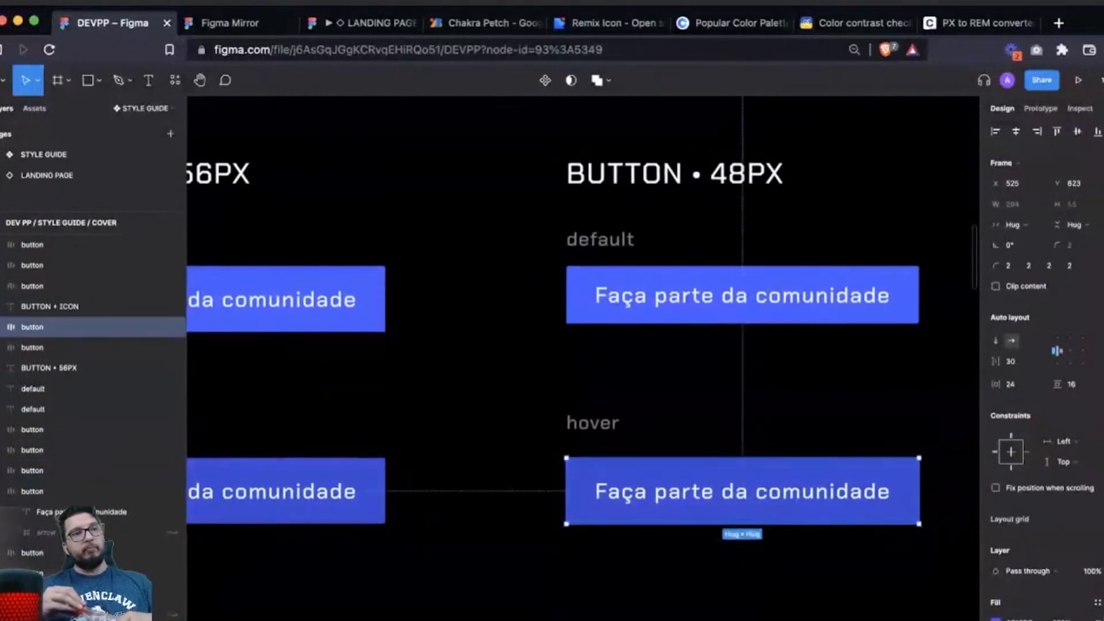
pyautogui.moveTo(1057, 204); pyautogui.dragTo(1054, 204)
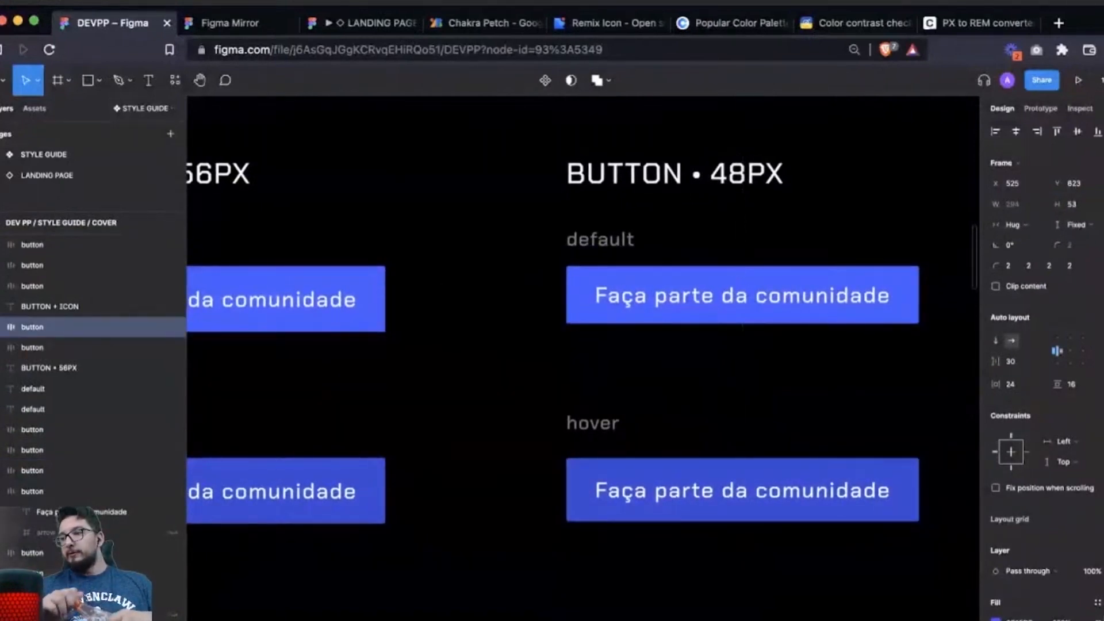
pyautogui.write('4')
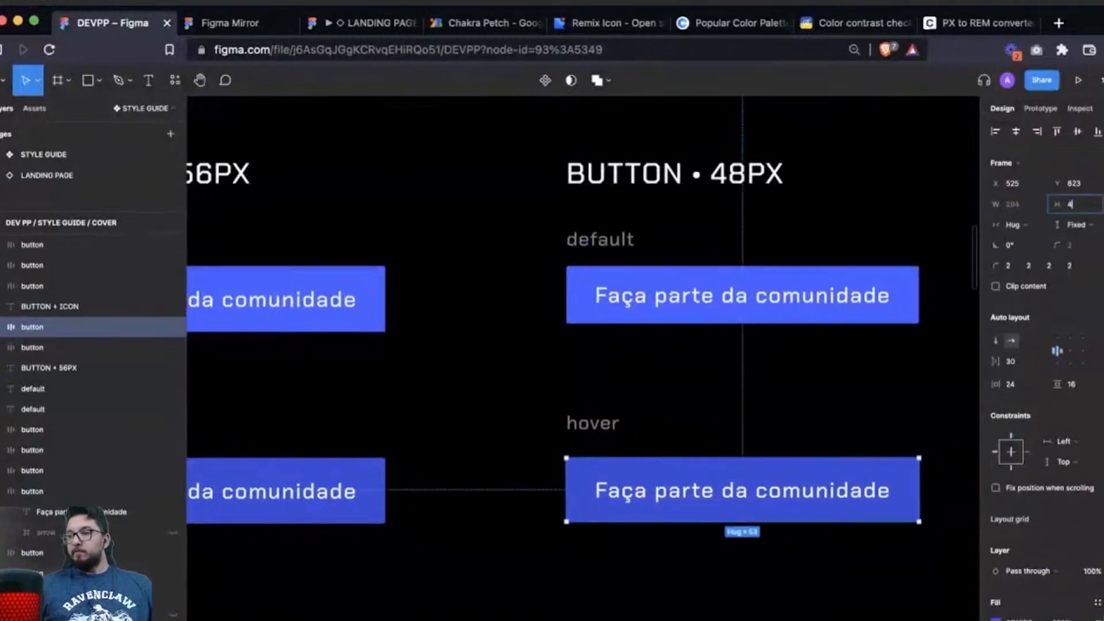
pyautogui.hotkey('ctrl', 'z')
pyautogui.hotkey('ctrl', 'z')
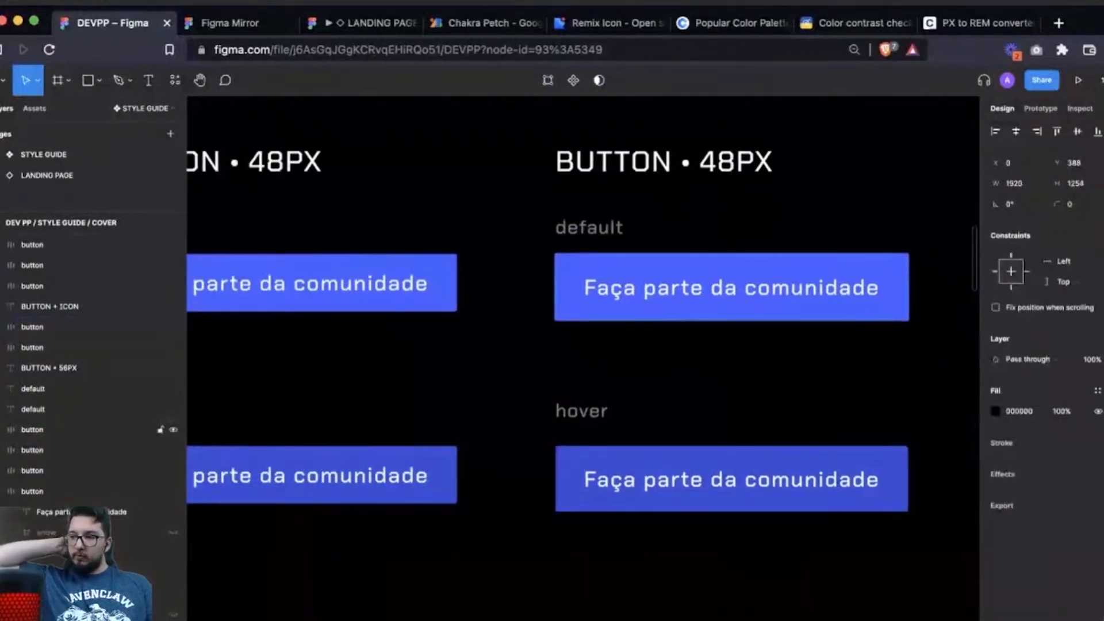
# Set the height of the default and hover buttons in the third primary column to 40.
pyautogui.press('Up')
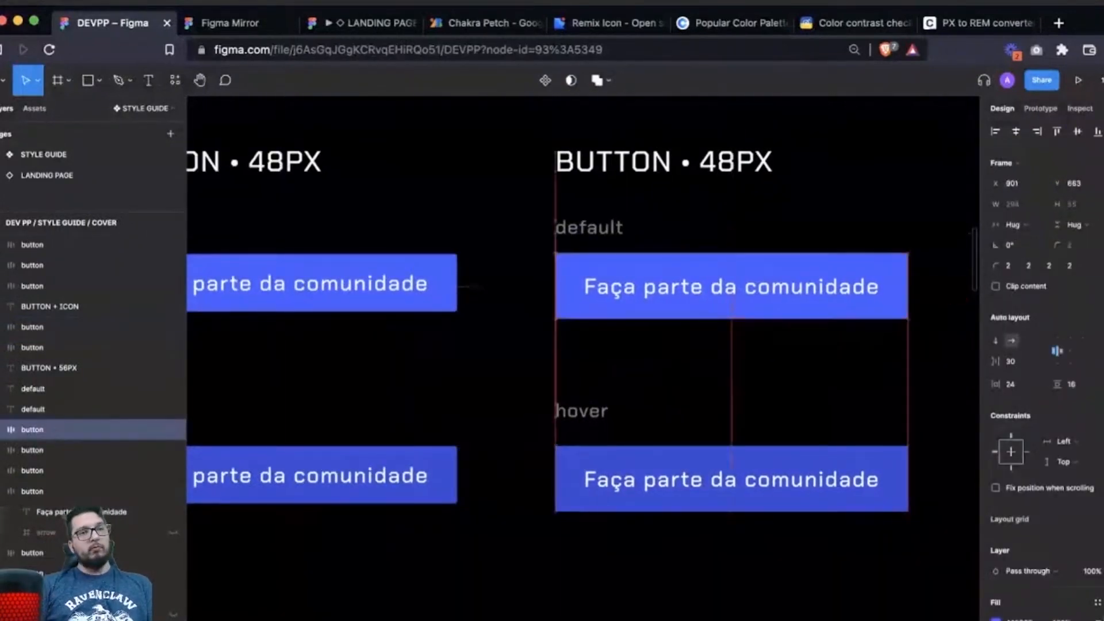
pyautogui.hotkey('ctrl', 'z')
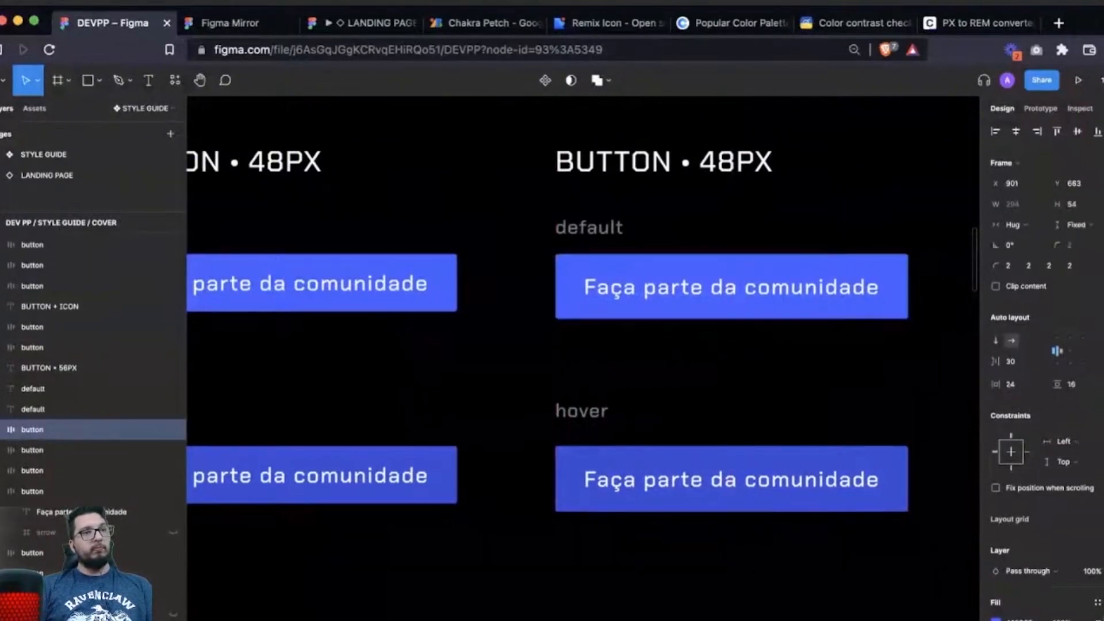
pyautogui.click(1072, 204)
pyautogui.write('40')
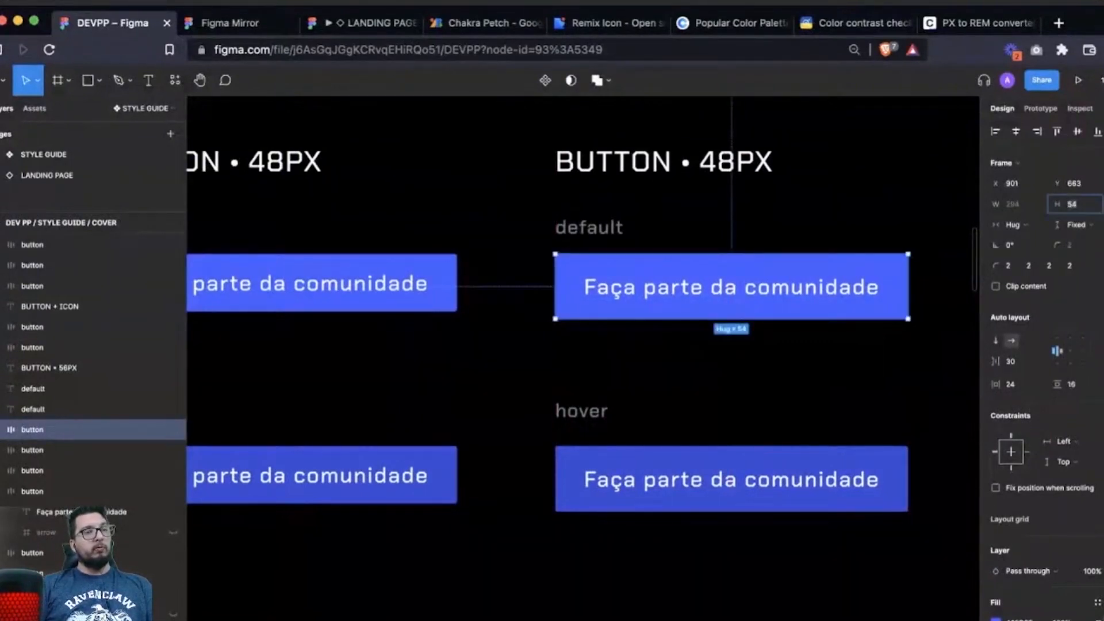
pyautogui.press('Return')
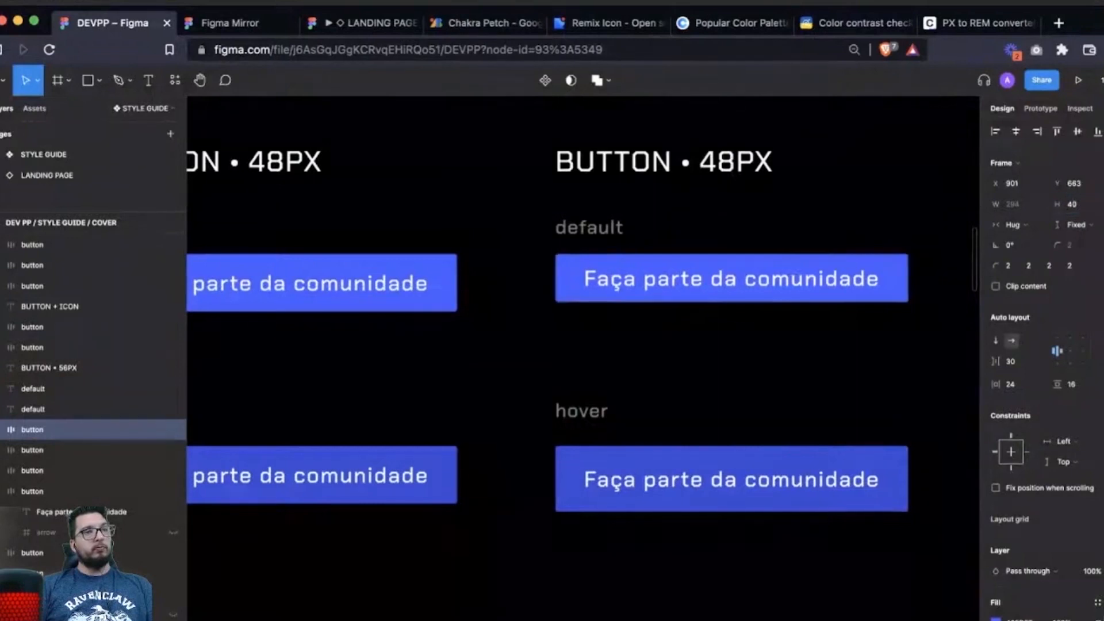
pyautogui.click(731, 478)
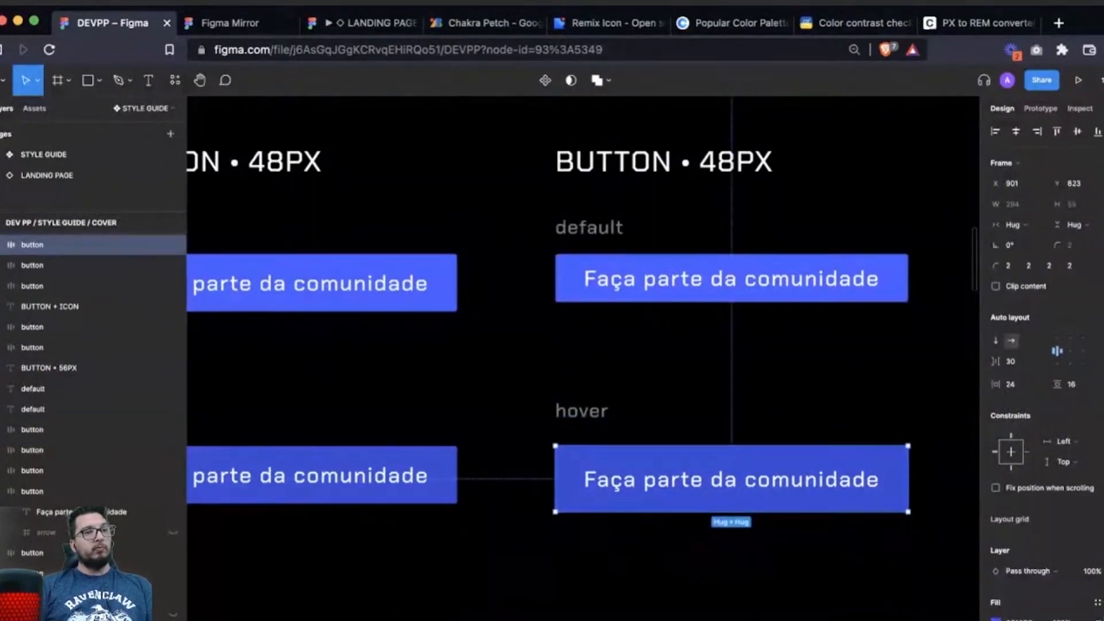
pyautogui.click(1072, 205)
pyautogui.write('40')
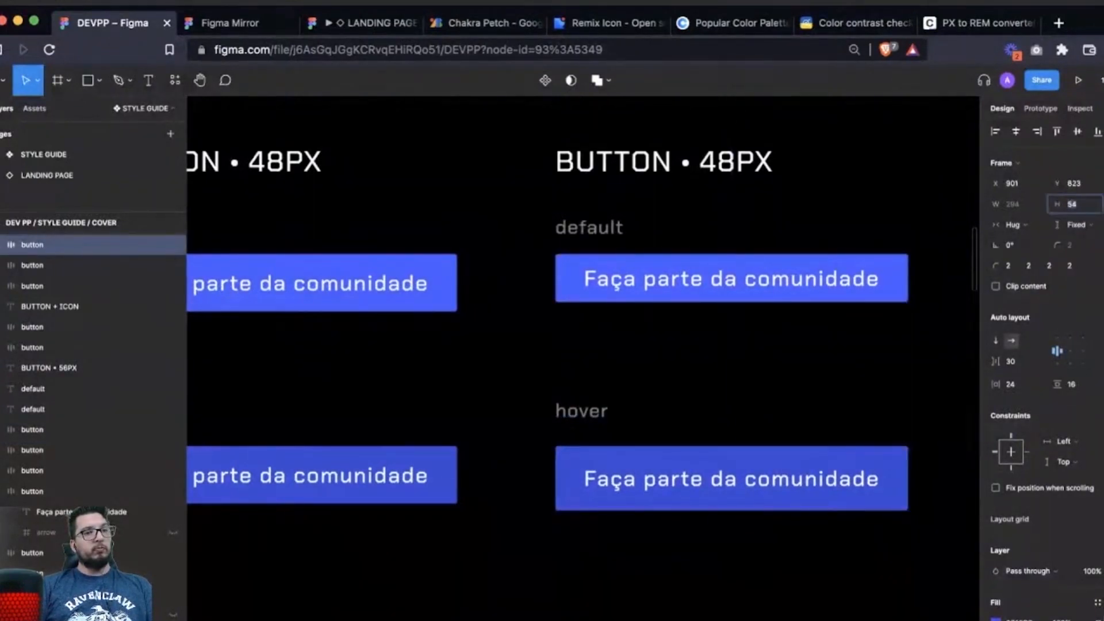
pyautogui.press('Return')
# Replace the label of the third column's default button with "ACESSAR AGORA".
pyautogui.doubleClick(714, 287)
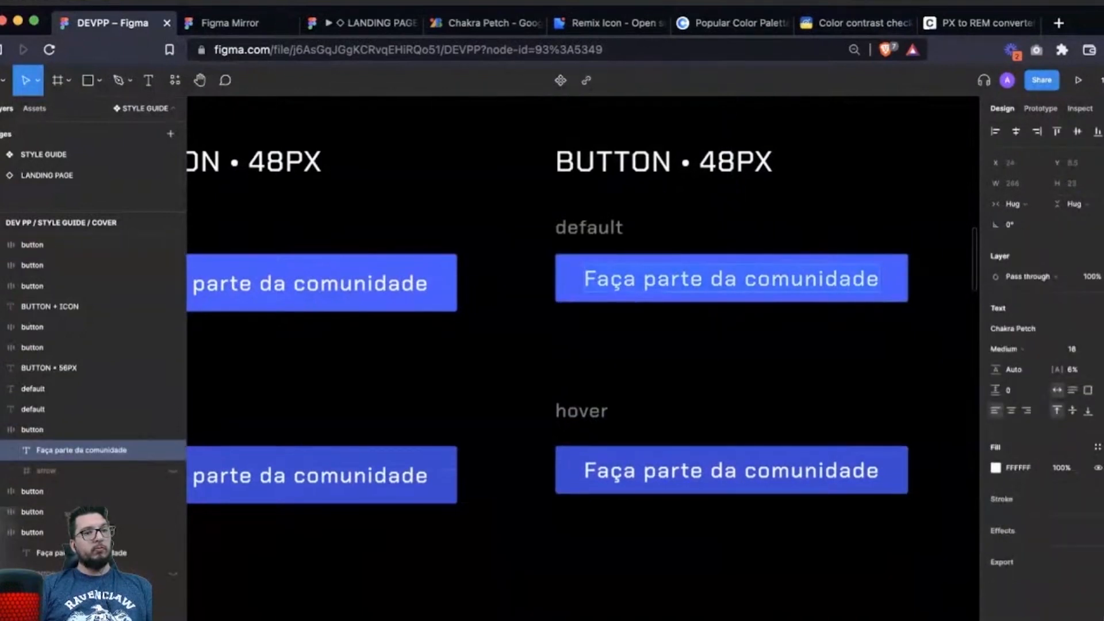
pyautogui.write('ACESSAR AG')
pyautogui.write('ORA')
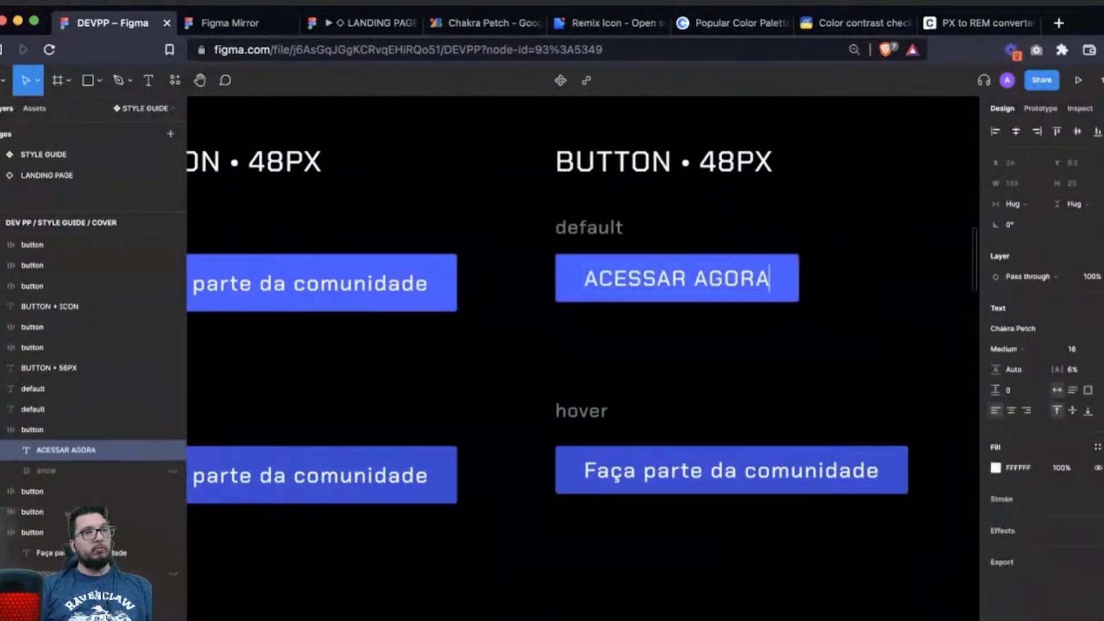
# Replace the label of the third column's hover button with "LOGIN" in capitals.
pyautogui.scroll(1, 679, 473)
pyautogui.doubleClick(678, 479)
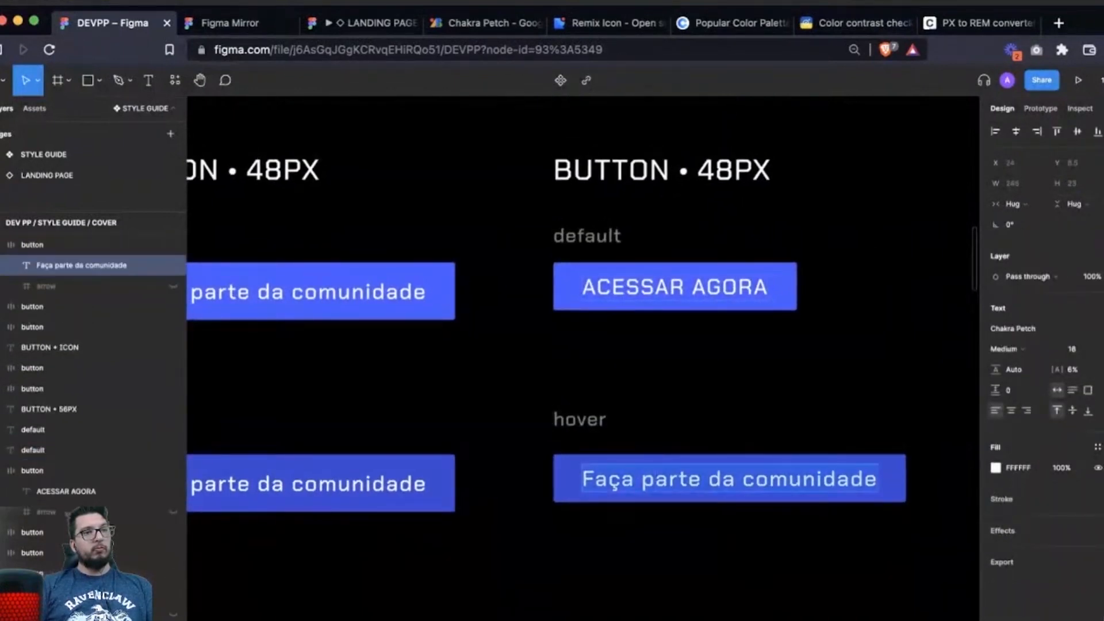
pyautogui.write('fazer')
pyautogui.press('BackSpace')
pyautogui.press('BackSpace')
pyautogui.press('BackSpace')
pyautogui.press('BackSpace')
pyautogui.press('BackSpace')
pyautogui.write('LOG')
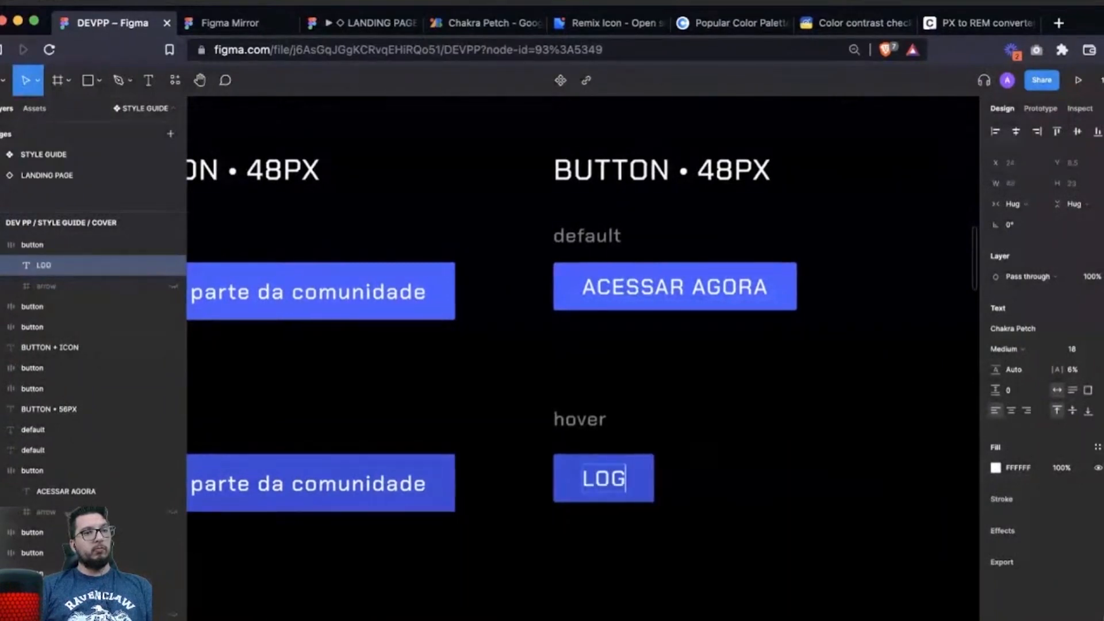
pyautogui.write('IN')
pyautogui.click(759, 374)
pyautogui.click(759, 373)
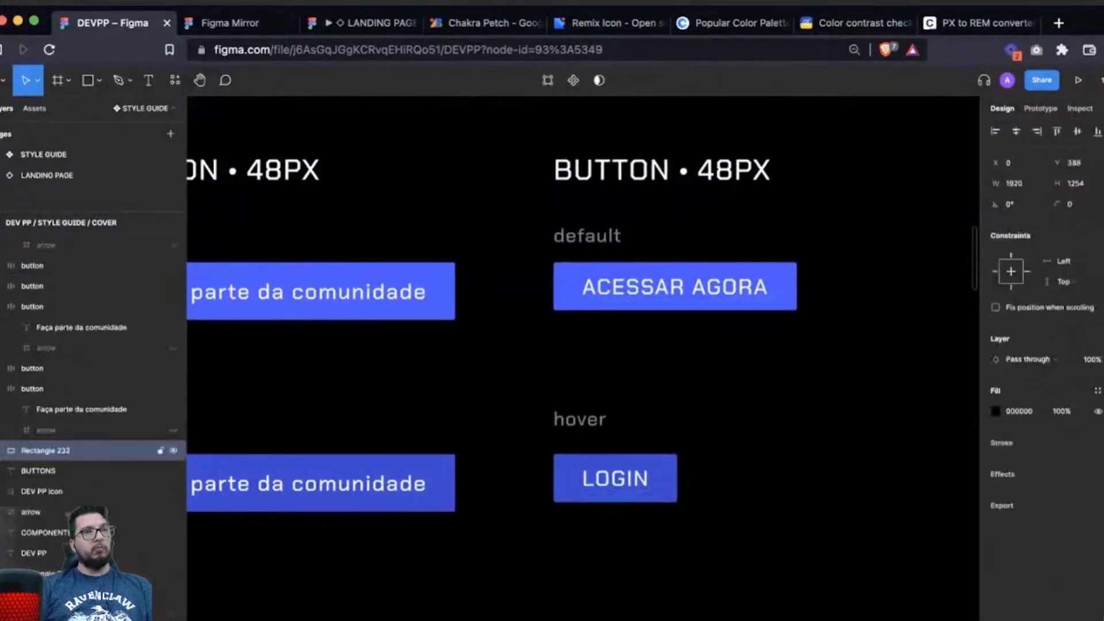
# Change the label of the third column's default button to "Login" with only the first letter capitalized.
pyautogui.hscroll(-1, 708, 276)
pyautogui.doubleClick(707, 269)
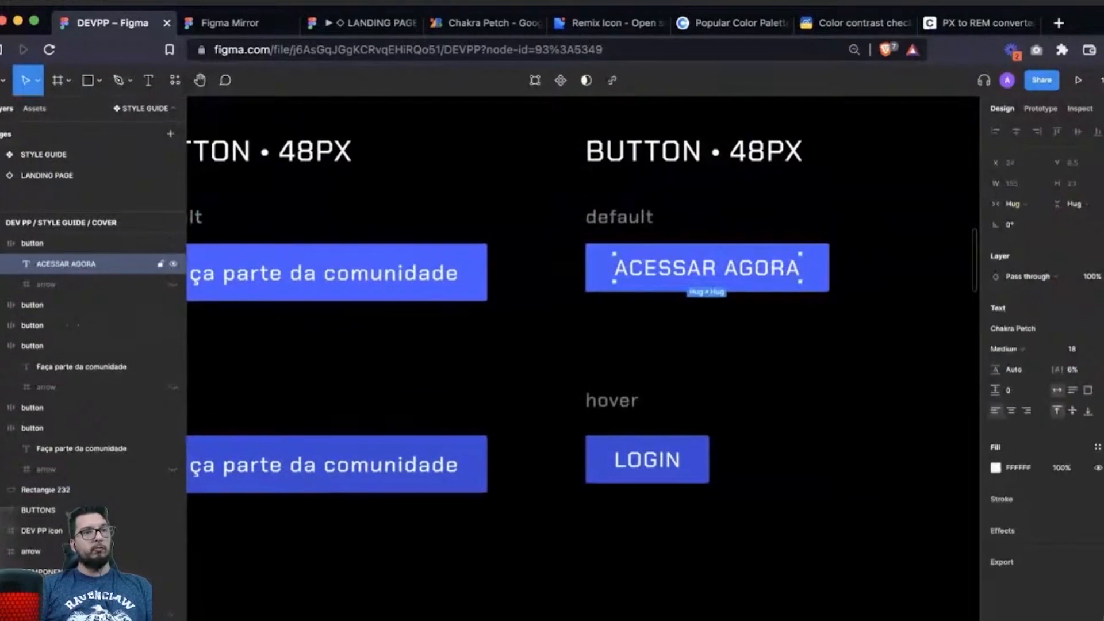
pyautogui.press('Return')
pyautogui.write('LO')
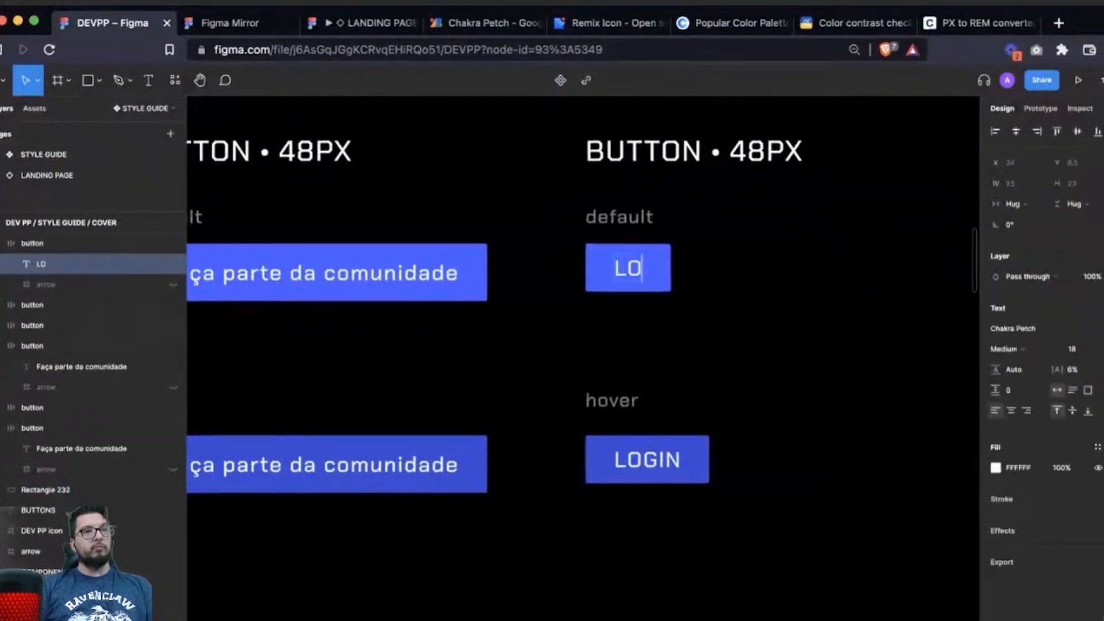
pyautogui.write('GIN')
pyautogui.press('BackSpace')
pyautogui.press('BackSpace')
pyautogui.press('BackSpace')
pyautogui.press('BackSpace')
pyautogui.write('o')
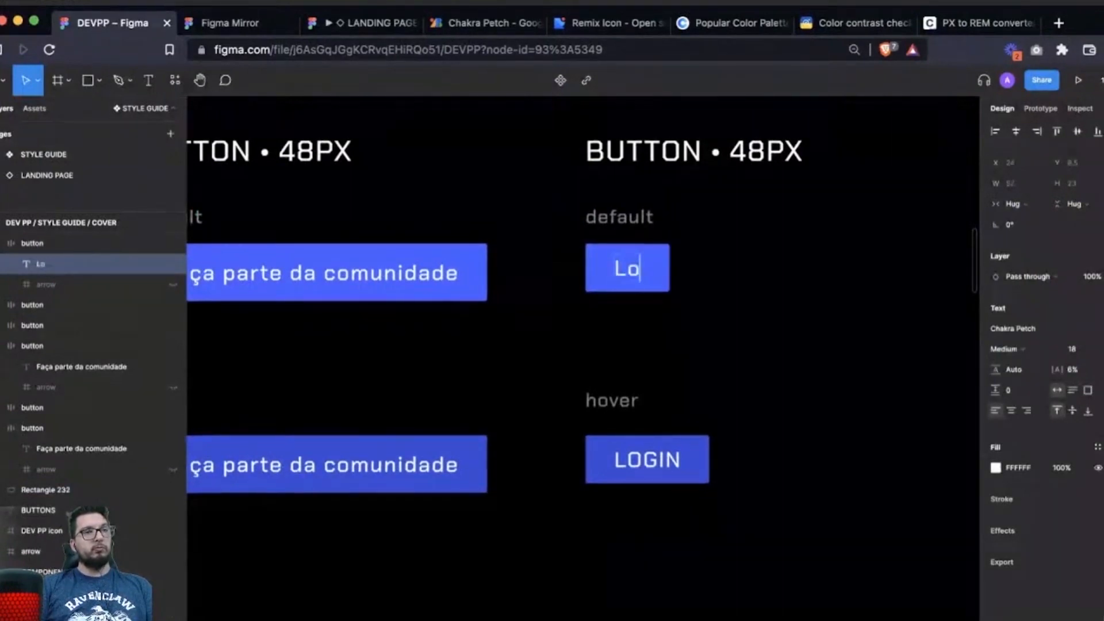
pyautogui.write('gin')
# Change the label of the third column's hover button to "Login" to match the default button.
pyautogui.click(659, 459)
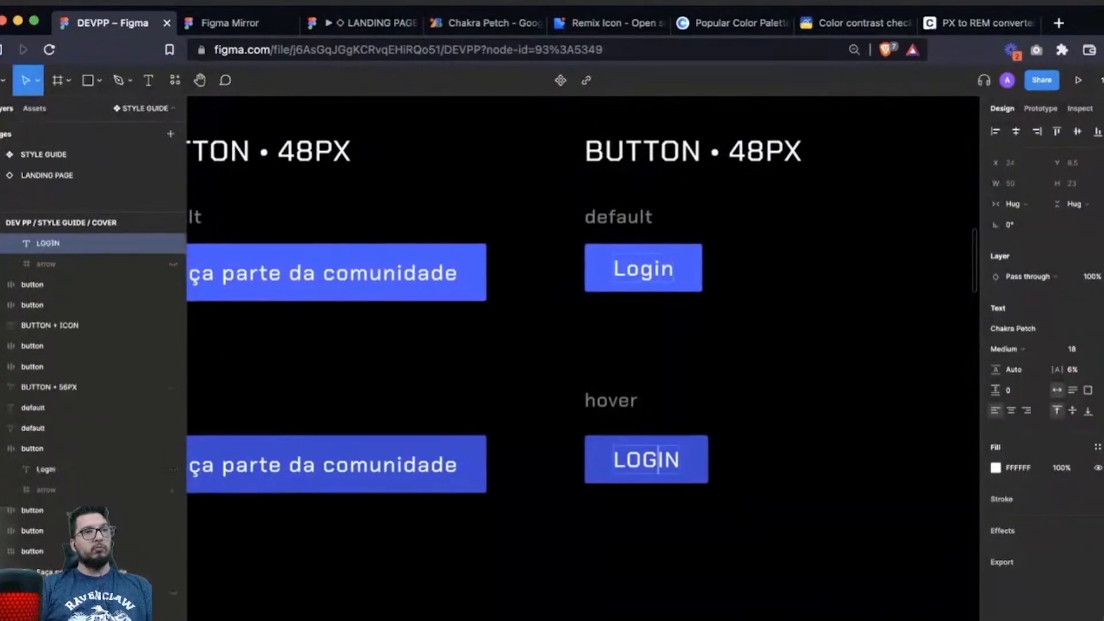
pyautogui.press('super+a')
pyautogui.write('Login')
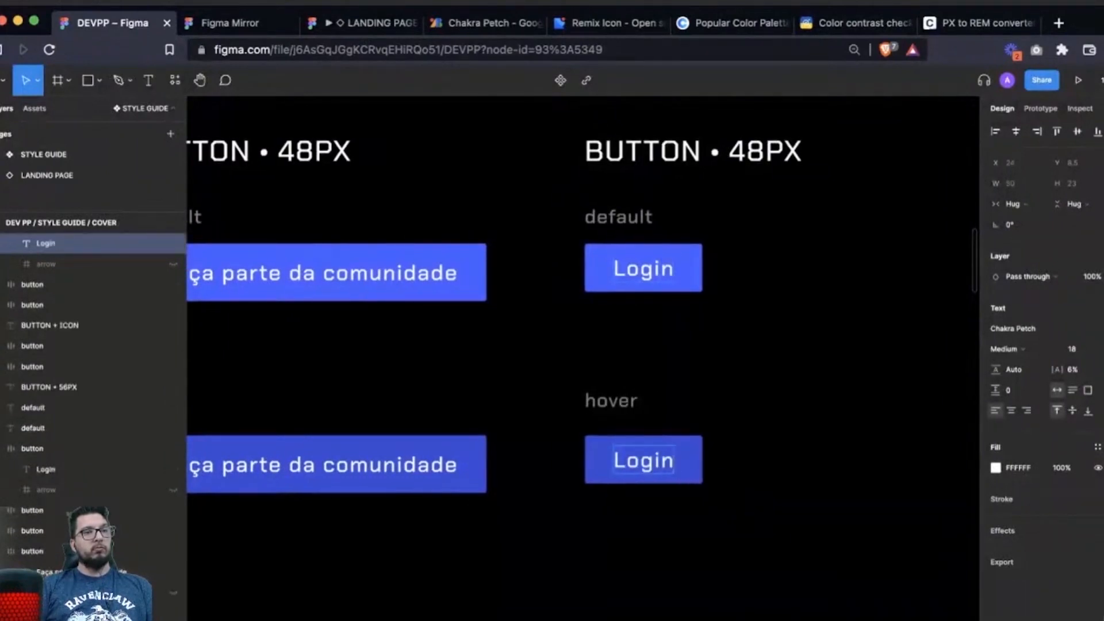
pyautogui.press('Escape')
pyautogui.press('Escape')
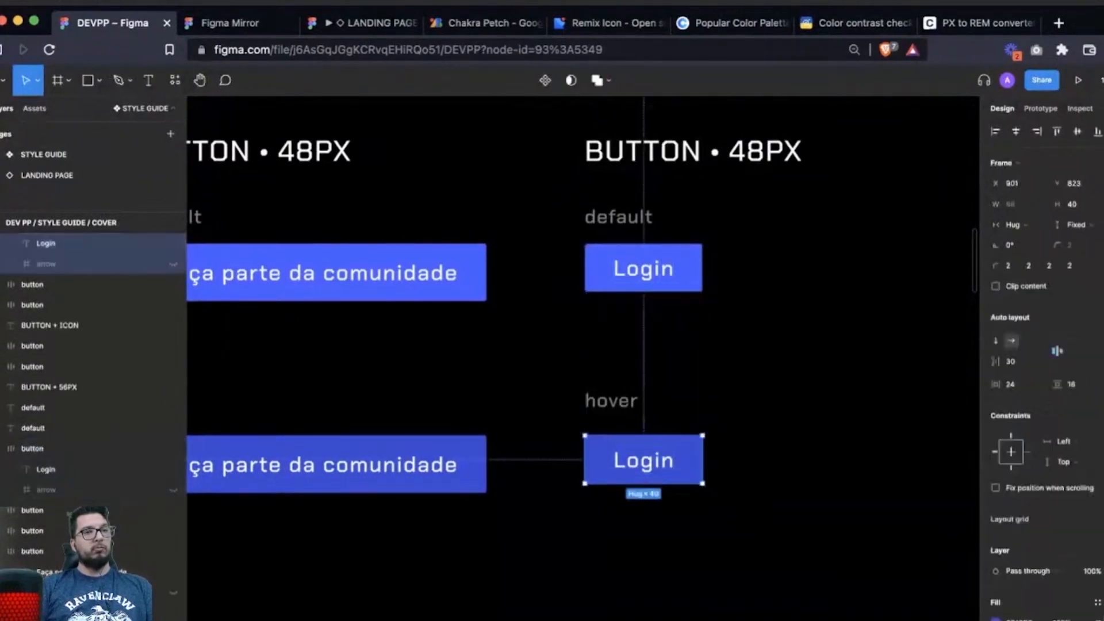
# Duplicate the default and hover Login buttons beside the originals, leaving a gap of about 40.
pyautogui.keyDown('shift'); pyautogui.click(643, 268); pyautogui.keyUp('shift')
pyautogui.hotkey('shift', 'a')
pyautogui.press('super+d')
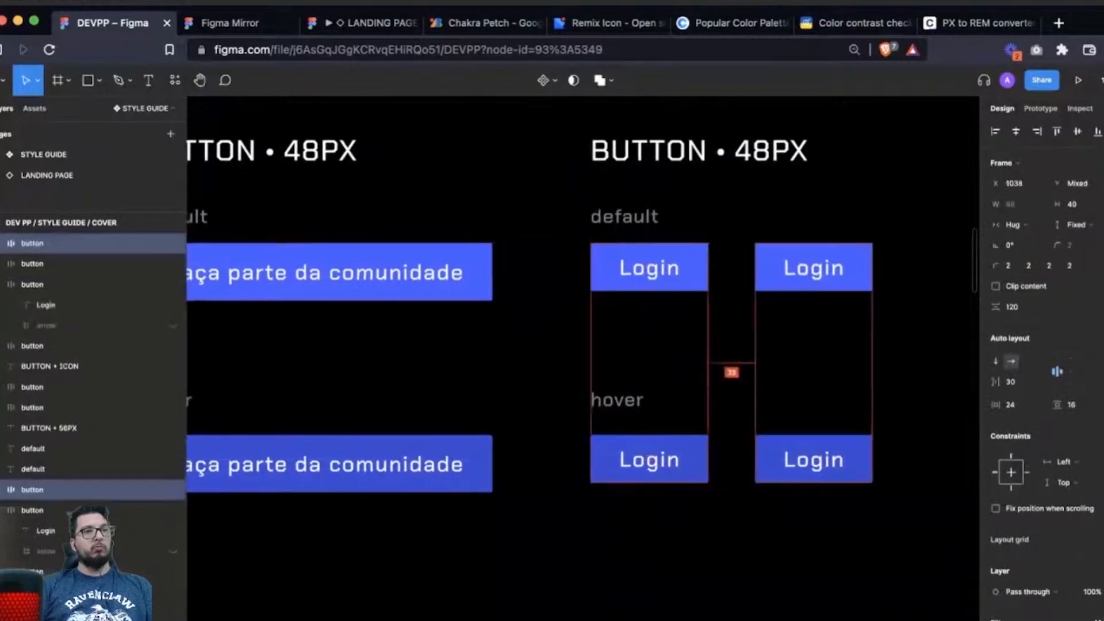
pyautogui.hscroll(5, 575, 345)
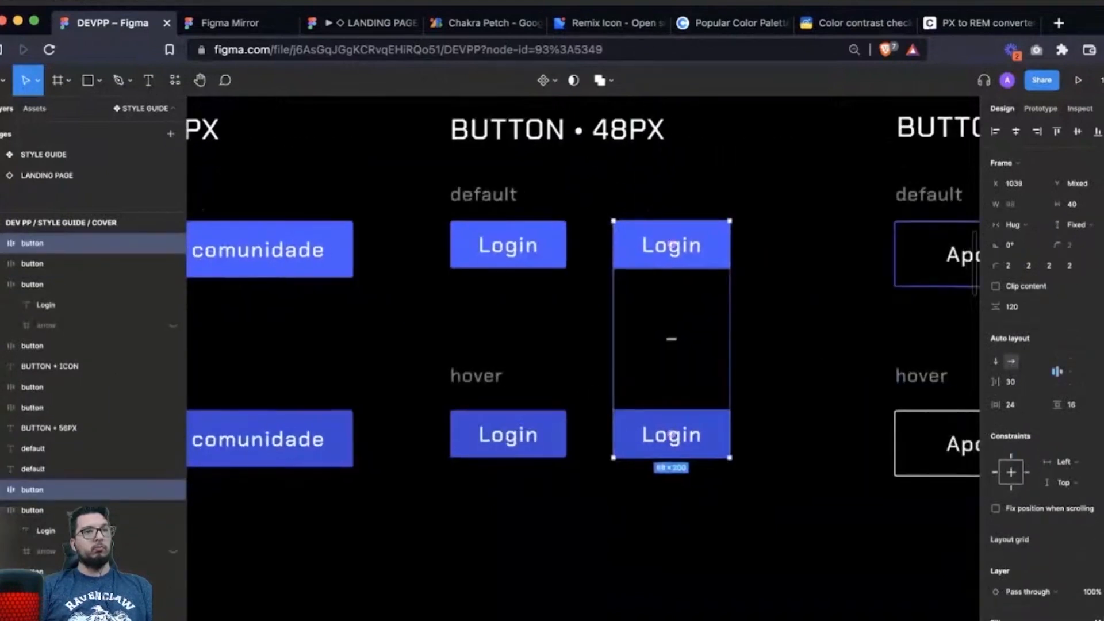
# Set the letter case of the duplicated default button's Login label to uppercase.
pyautogui.click(672, 245)
pyautogui.doubleClick(671, 246)
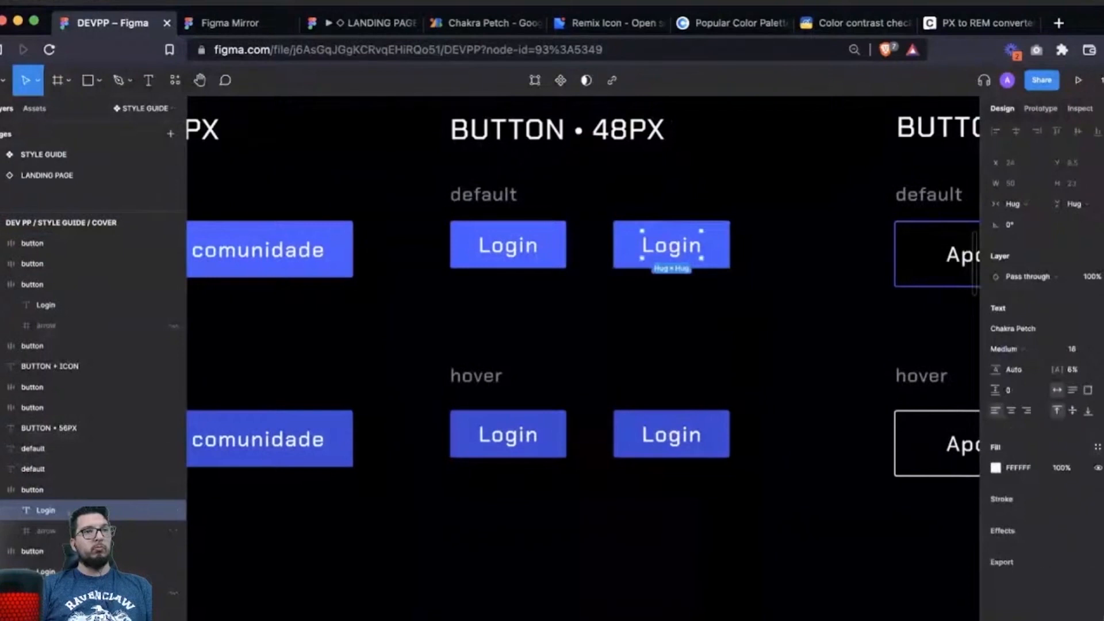
pyautogui.click(1102, 410)
pyautogui.click(918, 595)
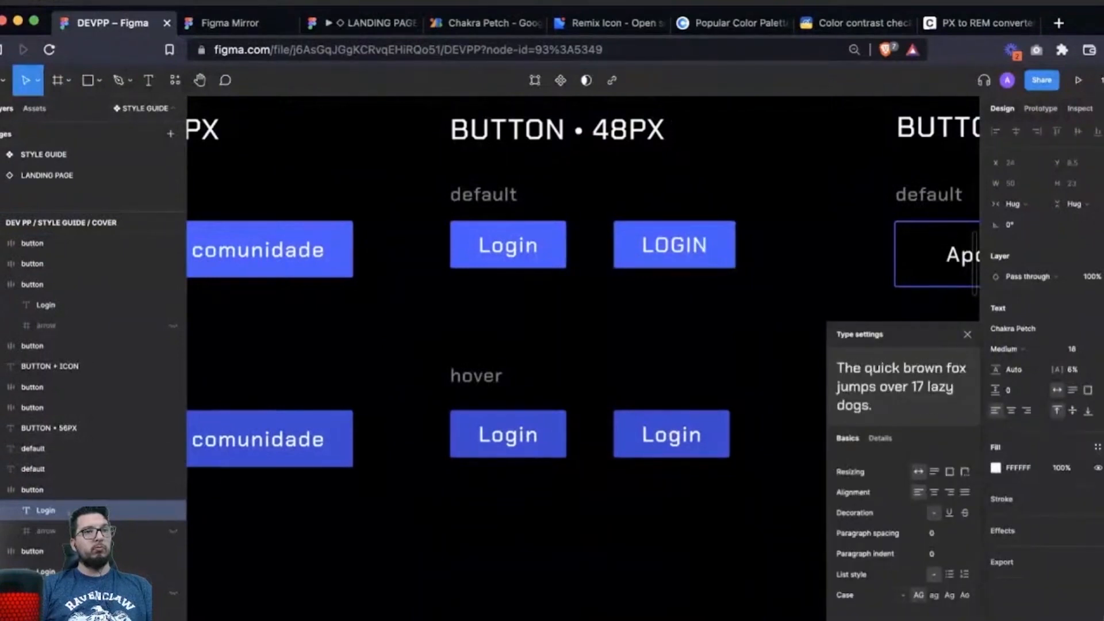
# Set the letter case of the duplicated hover button's Login label to uppercase.
pyautogui.click(672, 435)
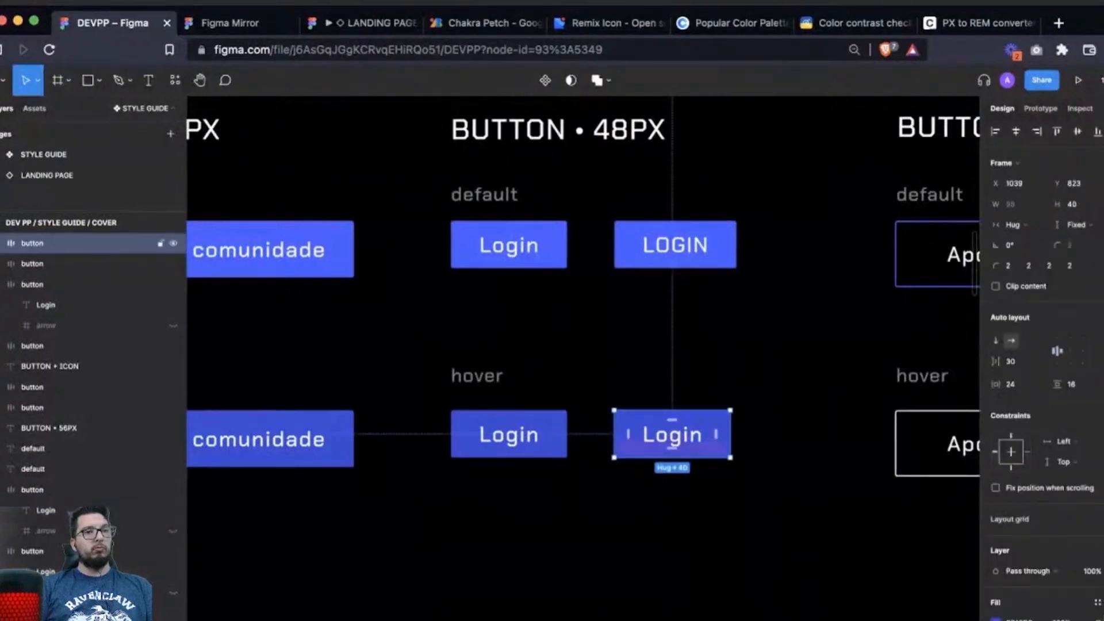
pyautogui.doubleClick(671, 435)
pyautogui.click(1102, 410)
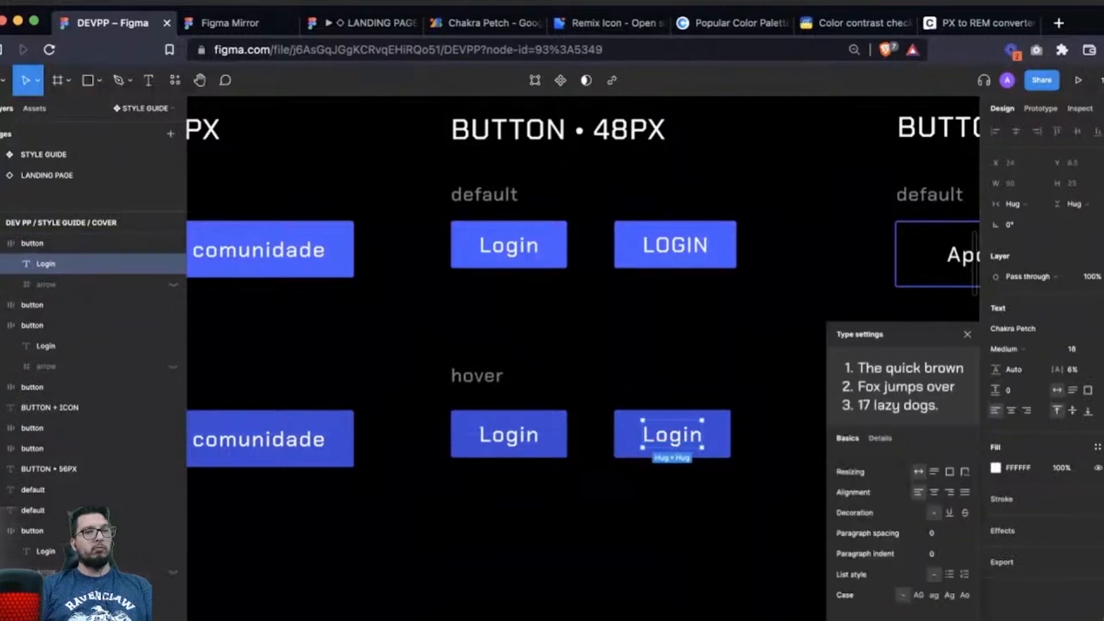
pyautogui.click(919, 595)
pyautogui.click(781, 540)
# Review the primary buttons across the three columns, comparing the default buttons' heights with their section headings.
pyautogui.hscroll(-1, 583, 357)
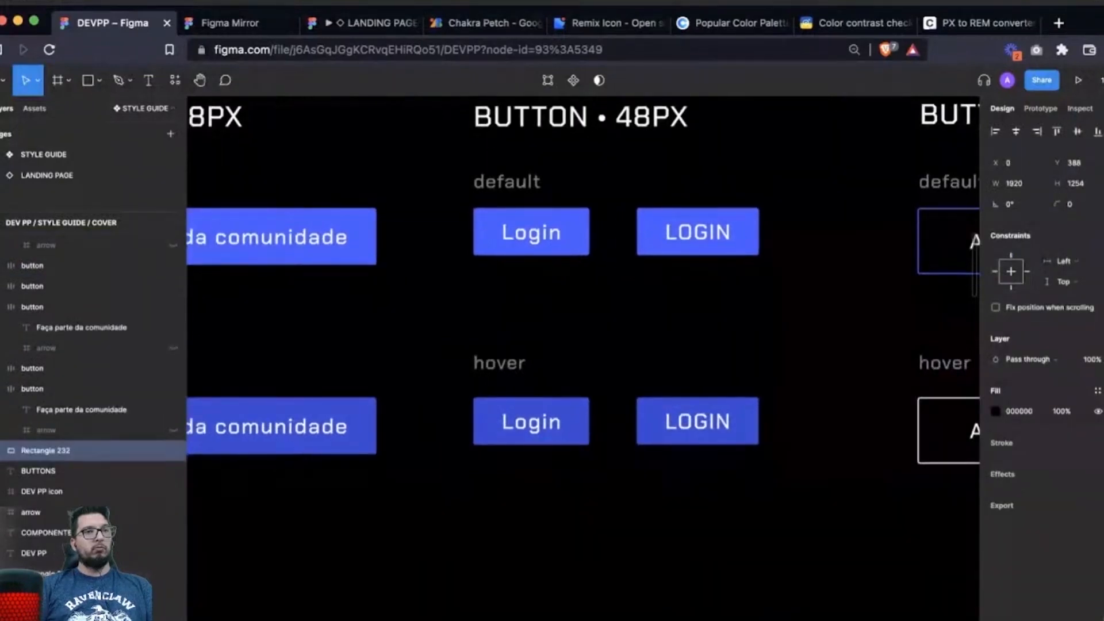
pyautogui.hscroll(-5, 583, 357)
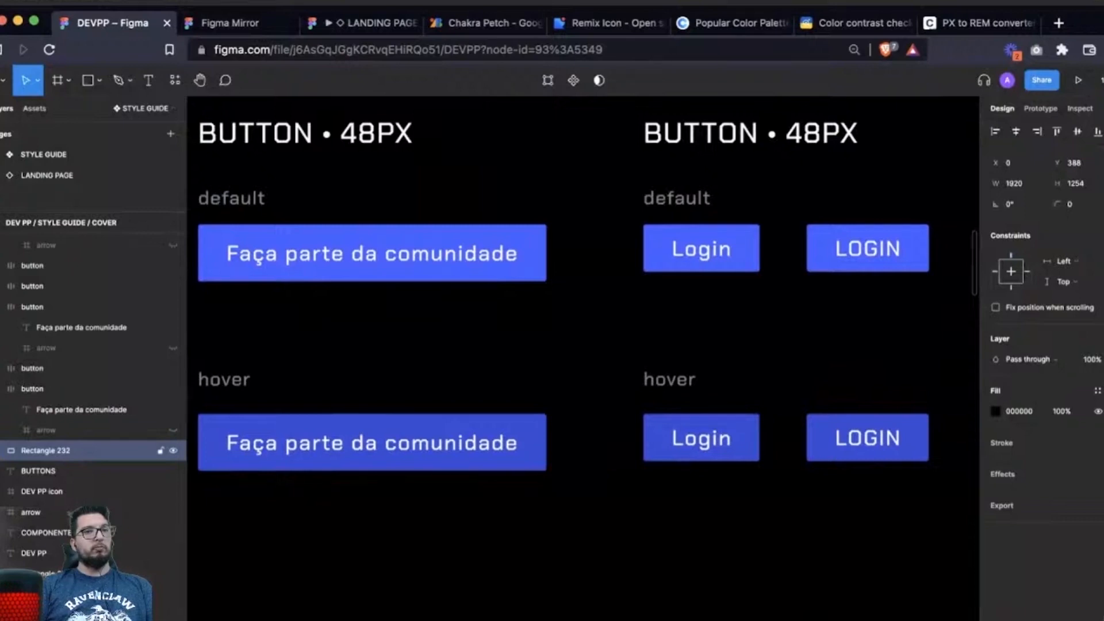
pyautogui.scroll(-5, 583, 356)
pyautogui.hscroll(-6, 583, 356)
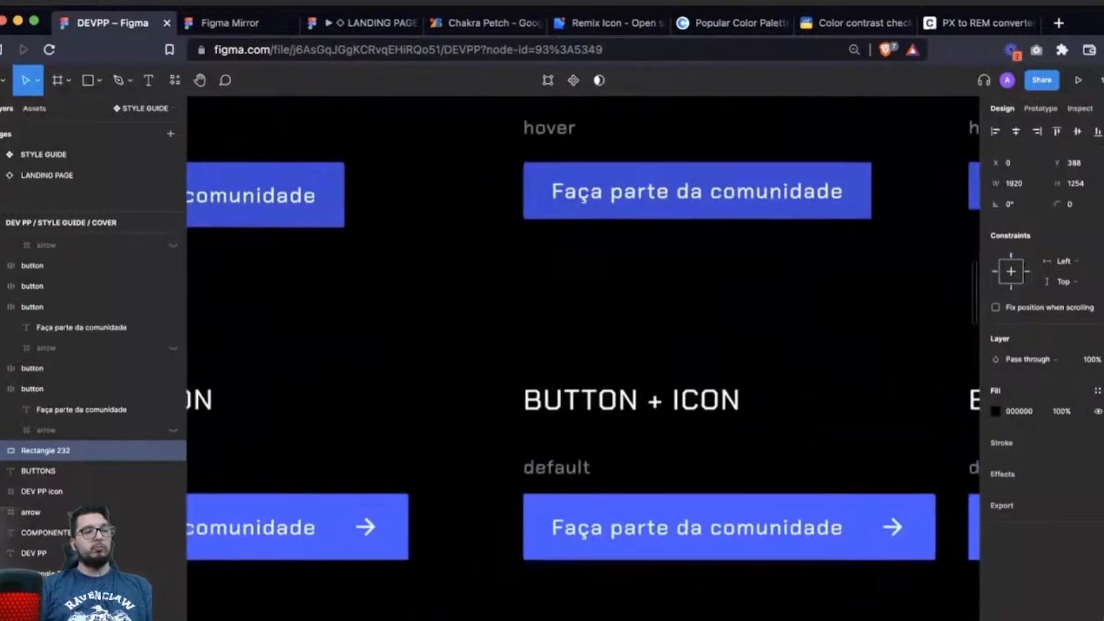
pyautogui.scroll(2, 583, 356)
pyautogui.scroll(-3, 583, 356)
pyautogui.scroll(1, 583, 356)
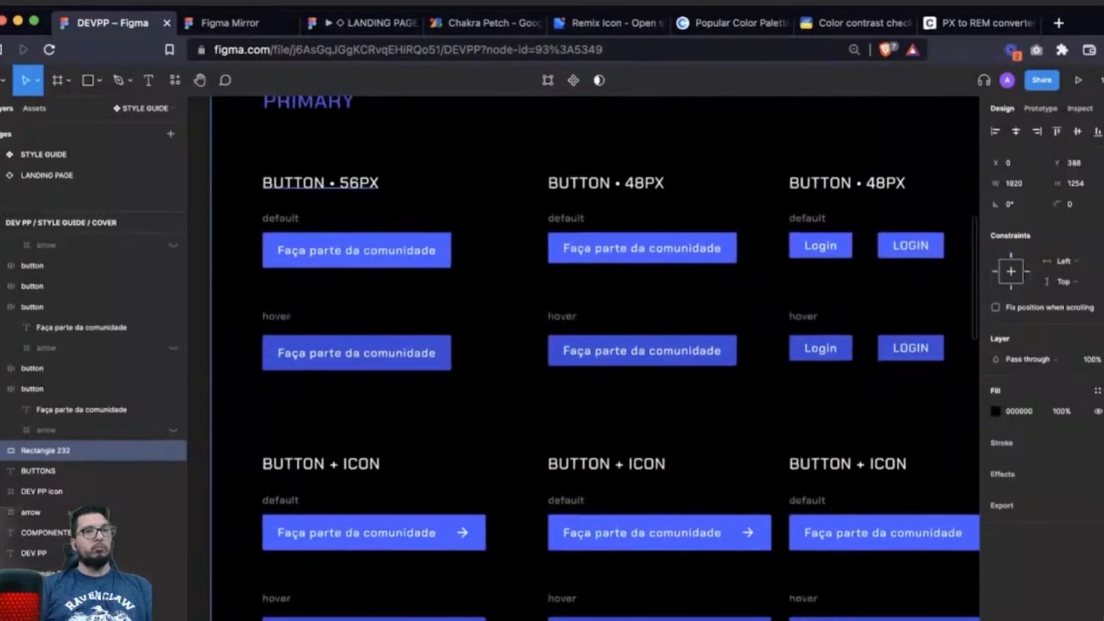
pyautogui.press('z')
pyautogui.moveTo(237, 154)
pyautogui.mouseDown()
pyautogui.moveTo(731, 355)
pyautogui.moveTo(947, 402)
pyautogui.mouseUp()
pyautogui.hscroll(-1, 583, 357)
pyautogui.scroll(-1, 583, 356)
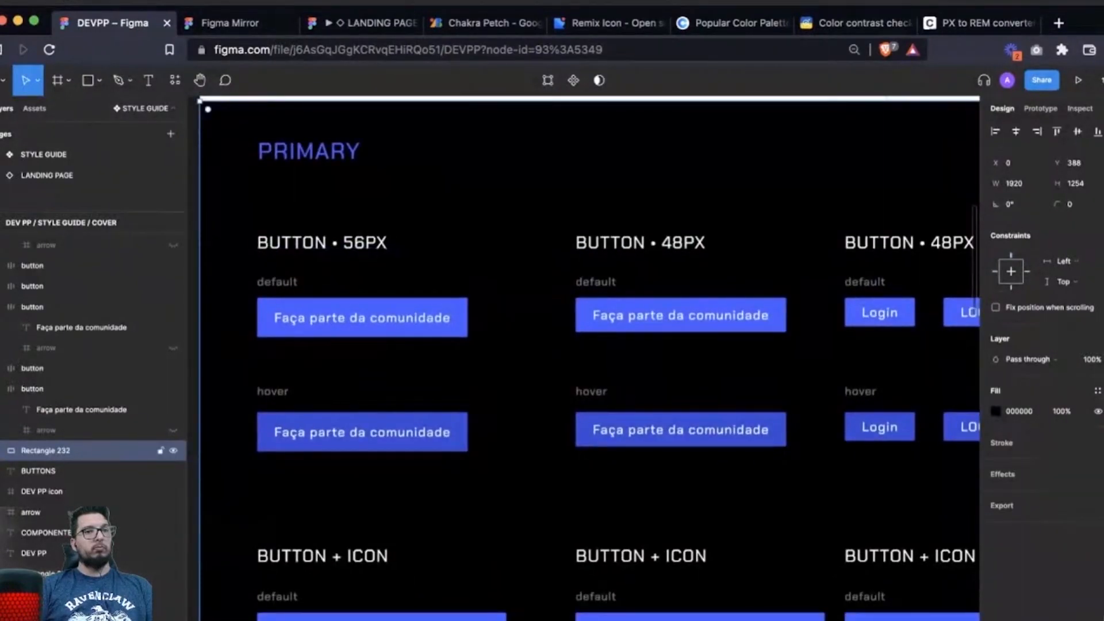
pyautogui.scroll(-1, 583, 356)
pyautogui.hscroll(1, 583, 357)
pyautogui.click(357, 295)
pyautogui.click(649, 292)
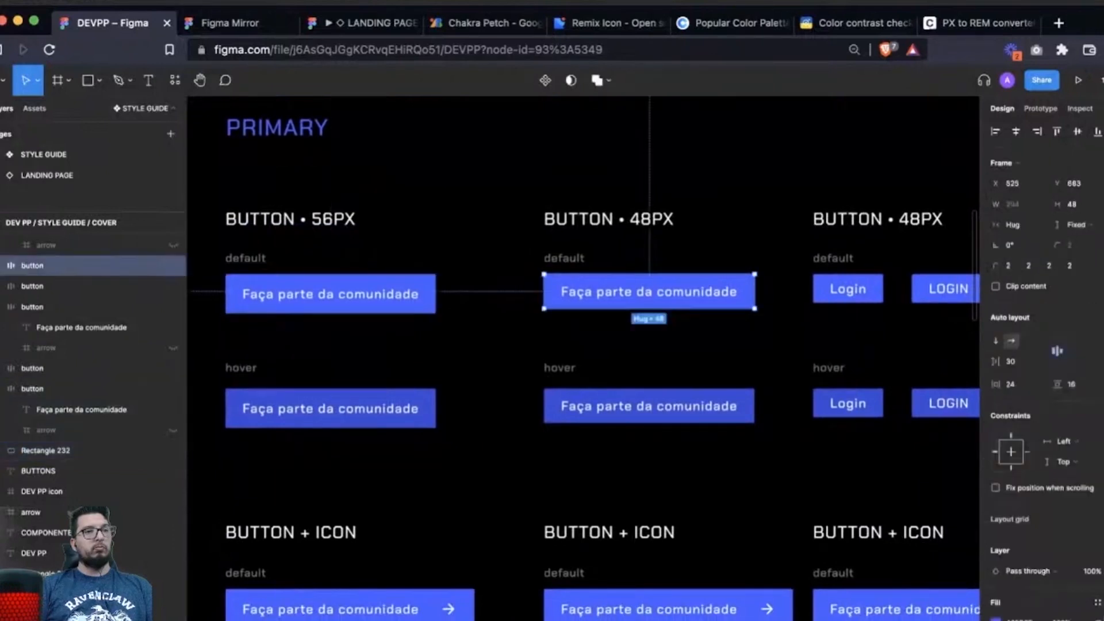
pyautogui.click(848, 289)
# Change the third column's heading above the Login buttons to "BUTTON • 40PX".
pyautogui.doubleClick(921, 220)
pyautogui.click(921, 220)
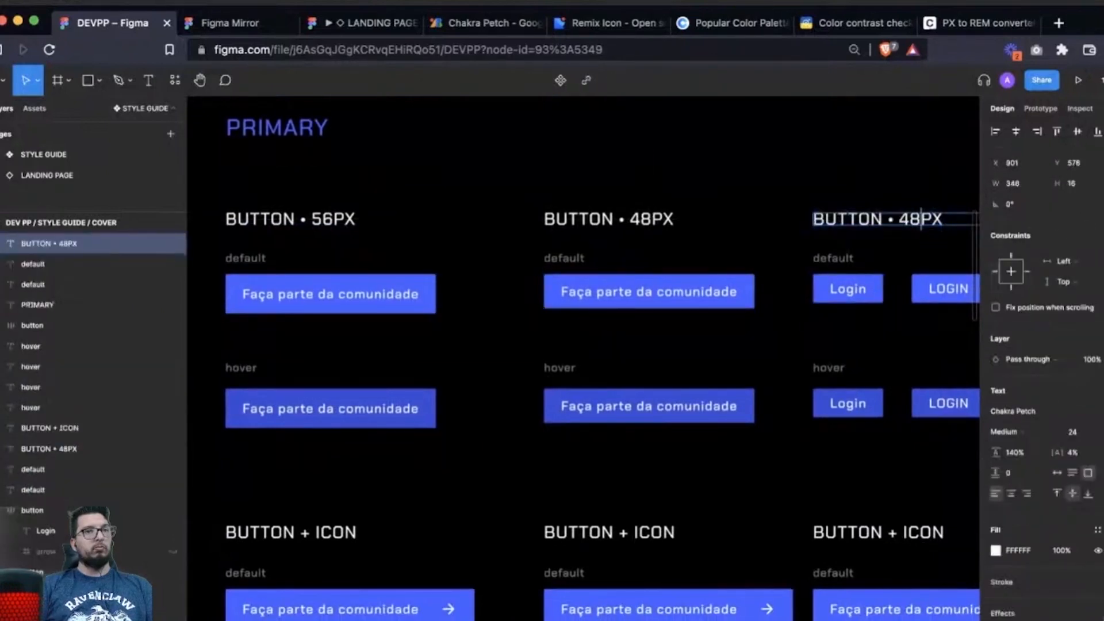
pyautogui.hotkey('shift', 'Left')
pyautogui.write('0')
pyautogui.press('Escape')
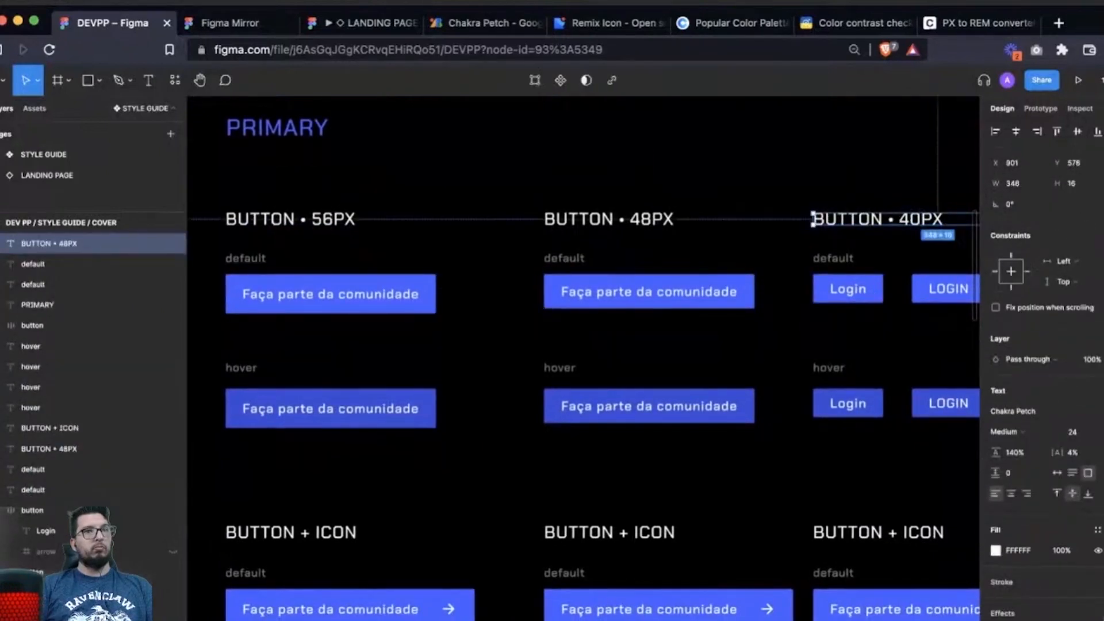
# Switch the second and third columns' default BUTTON + ICON buttons from hug height to a fixed height of 55.
pyautogui.scroll(-5, 583, 357)
pyautogui.hscroll(-1, 583, 356)
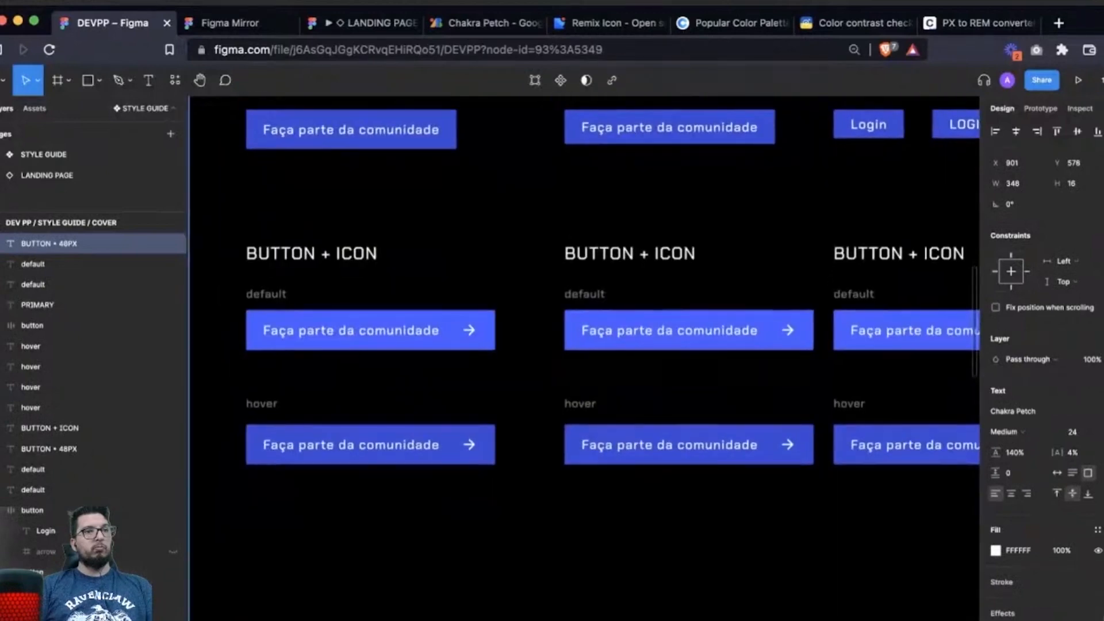
pyautogui.click(673, 330)
pyautogui.keyDown('shift'); pyautogui.click(914, 330); pyautogui.keyUp('shift')
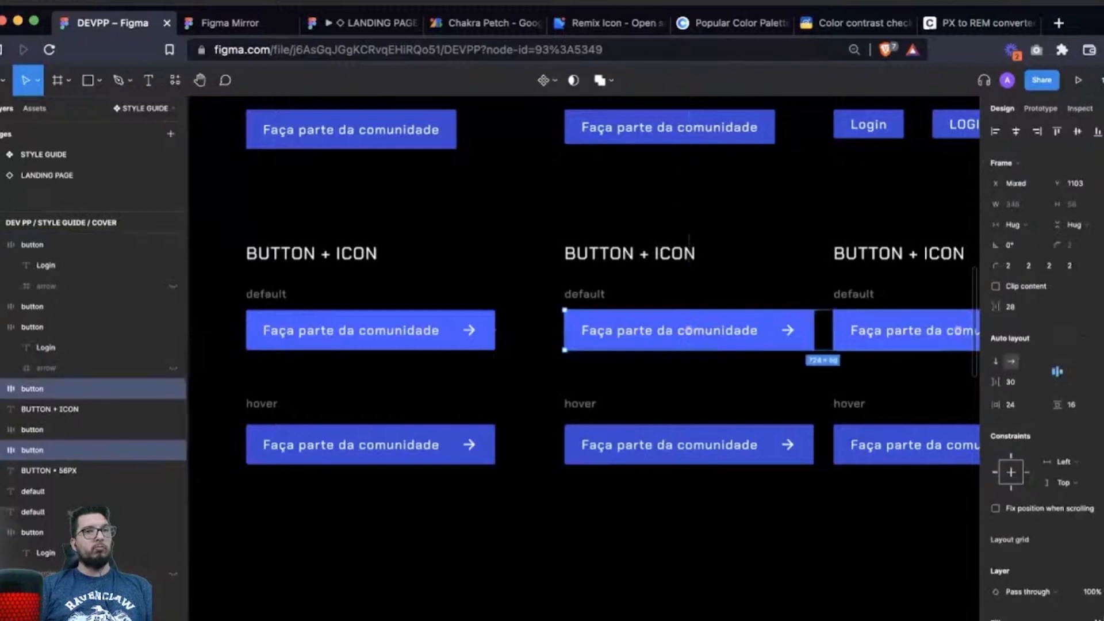
pyautogui.press('super+Up')
pyautogui.press('Escape')
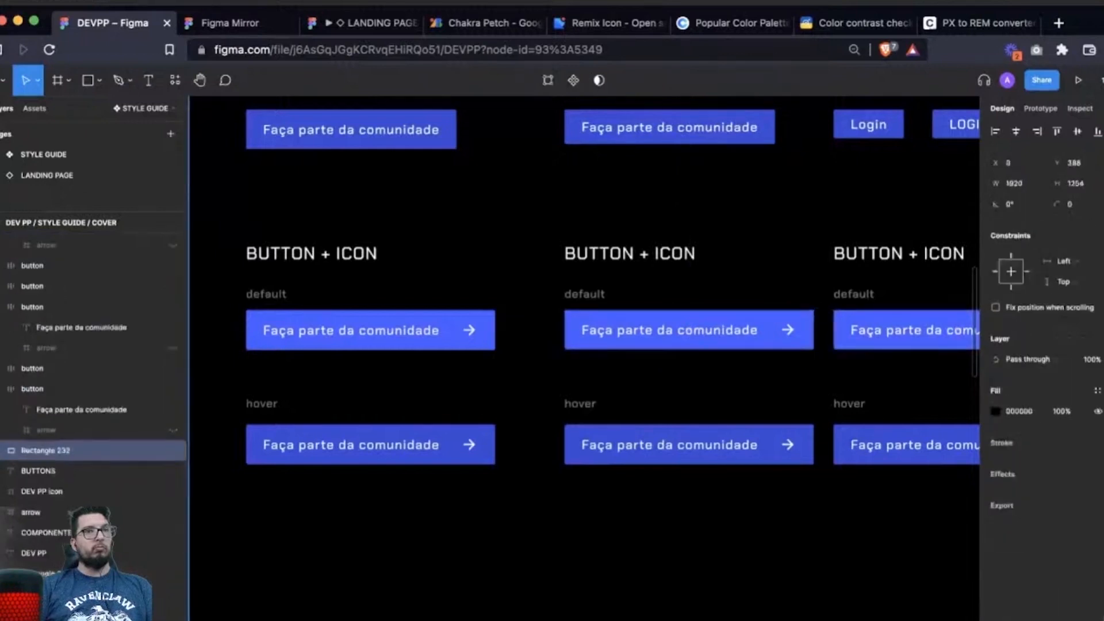
# Set the height of the second and third columns' default BUTTON + ICON buttons to 48.
pyautogui.click(689, 330)
pyautogui.click(1072, 204)
pyautogui.write('48')
pyautogui.press('Return')
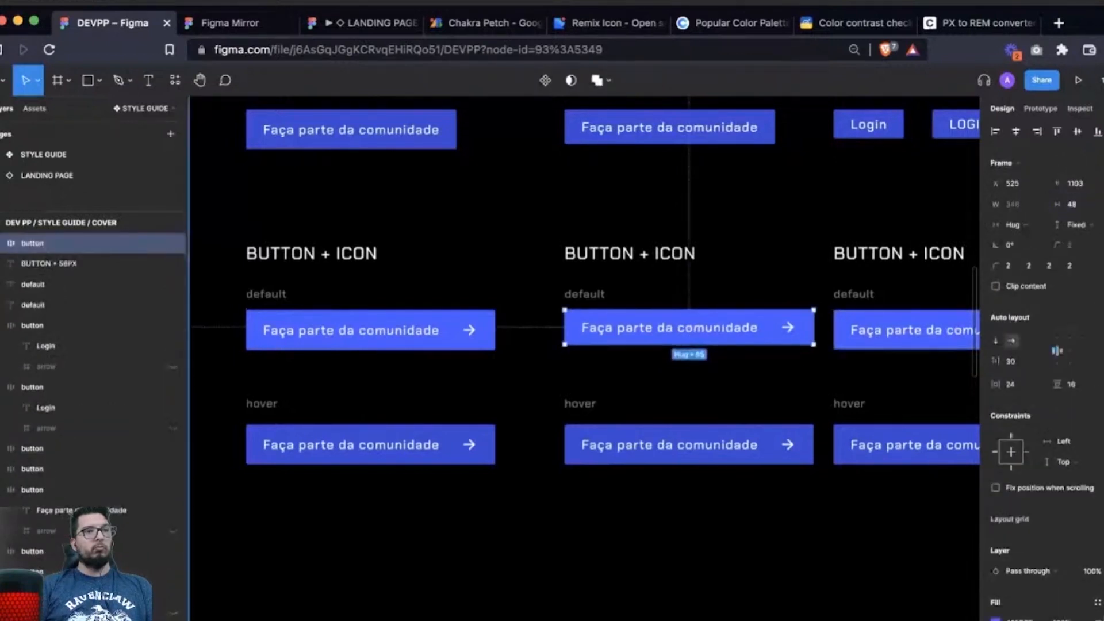
pyautogui.click(908, 330)
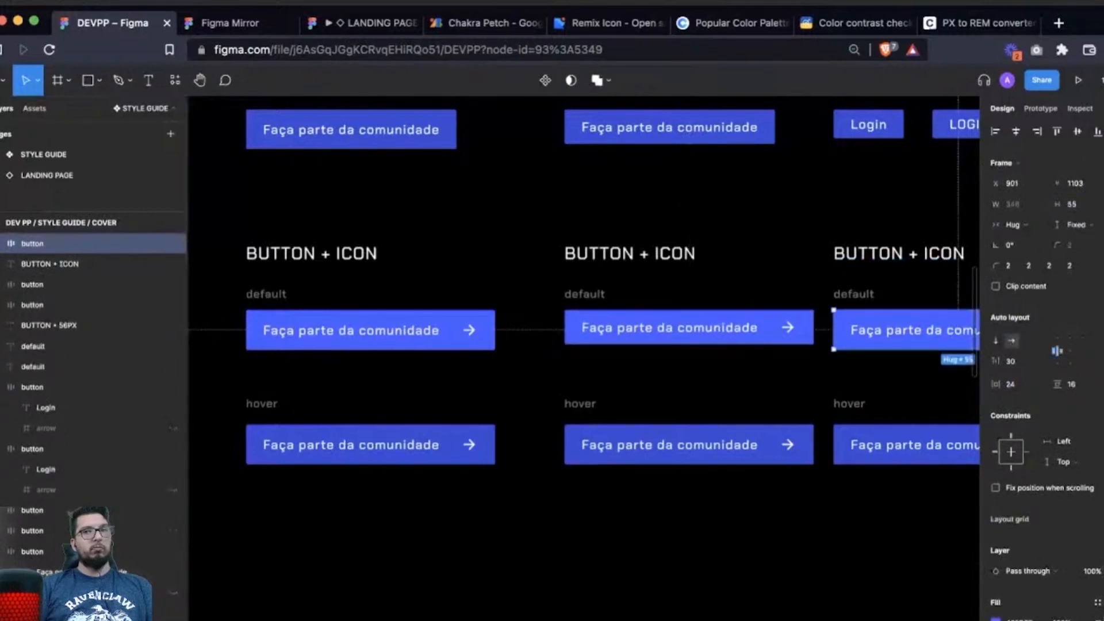
pyautogui.scroll(-2, 584, 357)
# Switch the second and third columns' hover BUTTON + ICON buttons from hug height to a fixed height of 55.
pyautogui.click(370, 445)
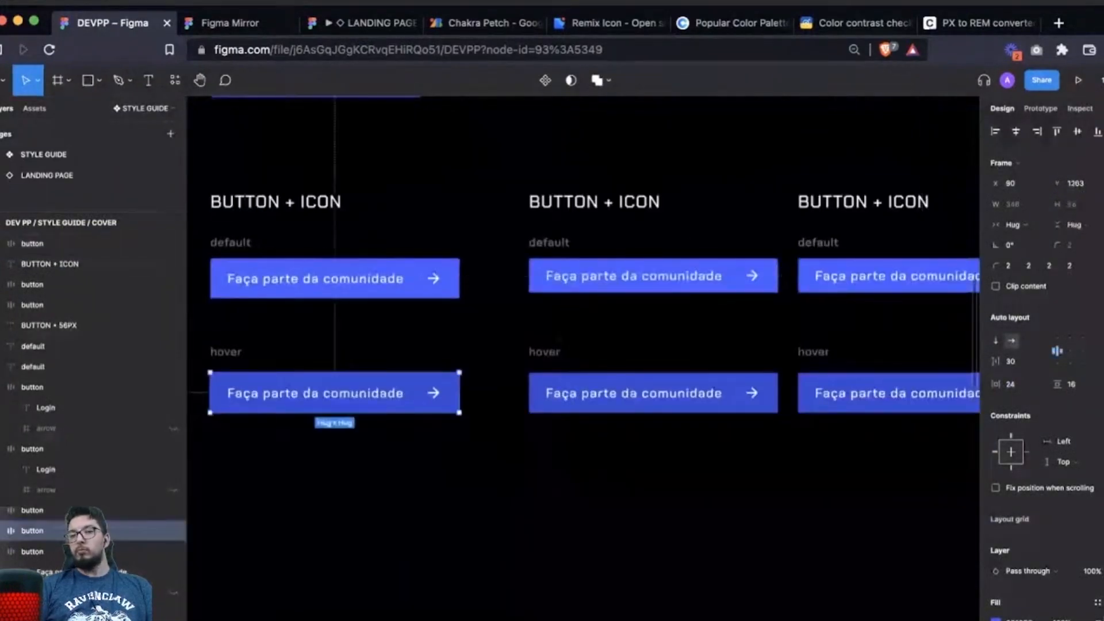
pyautogui.click(652, 393)
pyautogui.keyDown('shift'); pyautogui.click(922, 393); pyautogui.keyUp('shift')
pyautogui.press('super+Up')
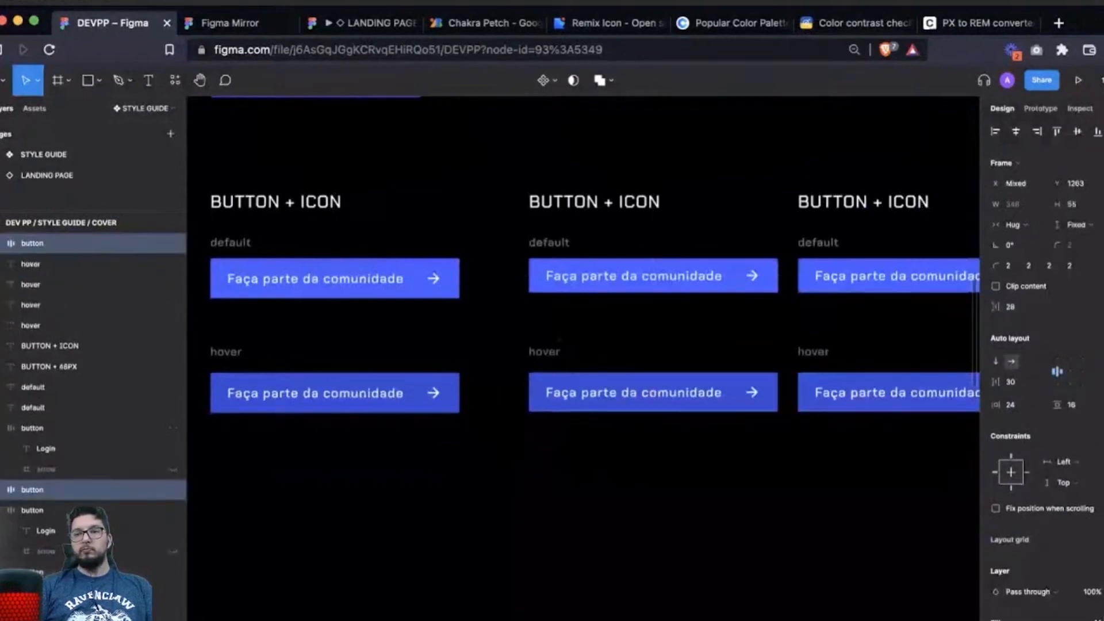
# Set the BUTTON + ICON hover button's height to 48 in the second column and 40 in the third.
pyautogui.click(652, 392)
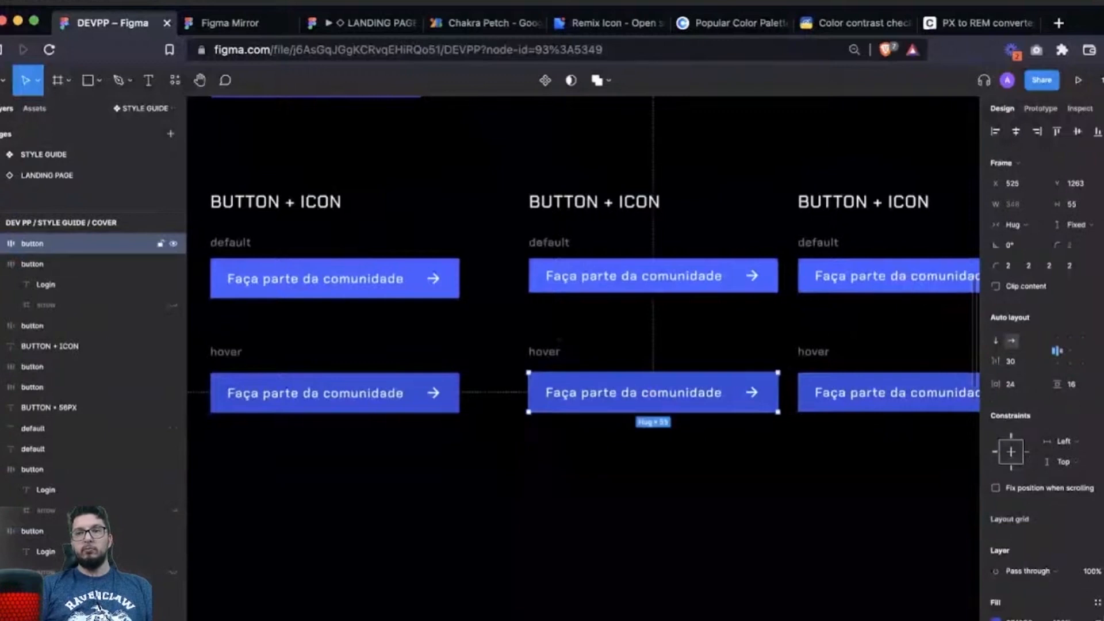
pyautogui.write('48')
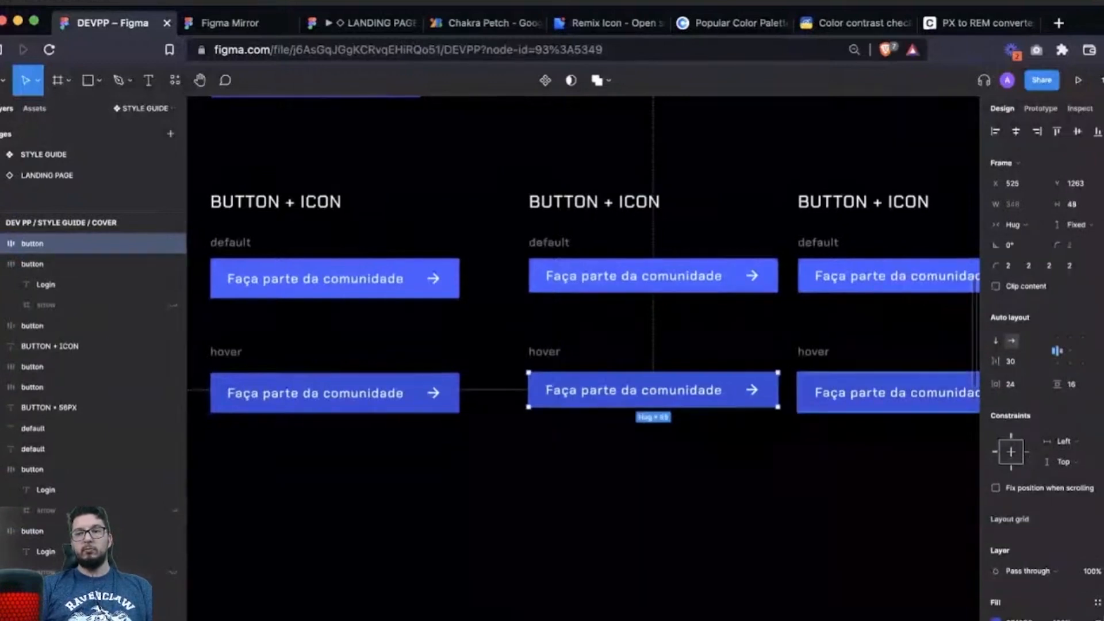
pyautogui.press('Return')
pyautogui.press('Tab')
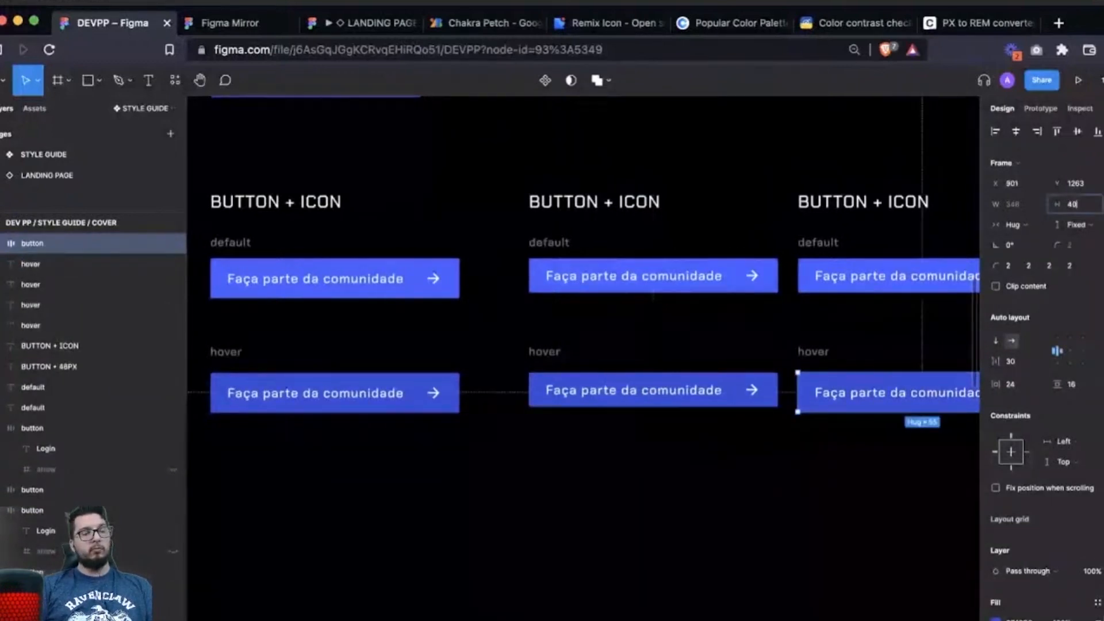
pyautogui.click(653, 310)
# Inspect the spacing and layout of the first column's default BUTTON + ICON button.
pyautogui.hscroll(3, 653, 310)
pyautogui.hscroll(-5, 729, 269)
pyautogui.press('z')
pyautogui.moveTo(288, 158); pyautogui.dragTo(659, 417)
pyautogui.click(634, 296)
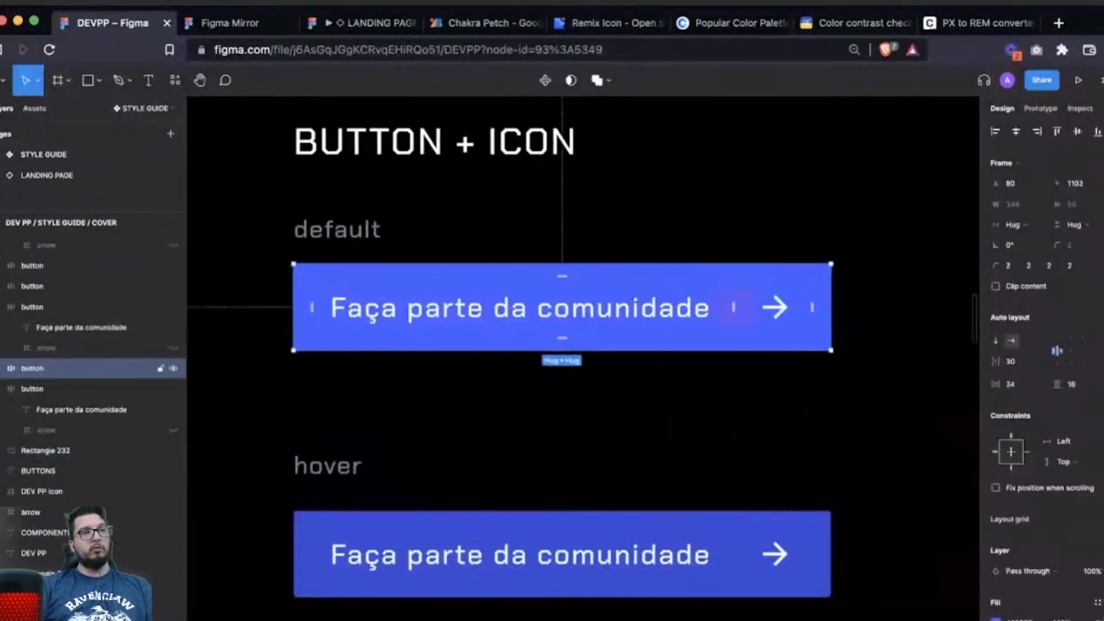
pyautogui.scroll(-1, 598, 345)
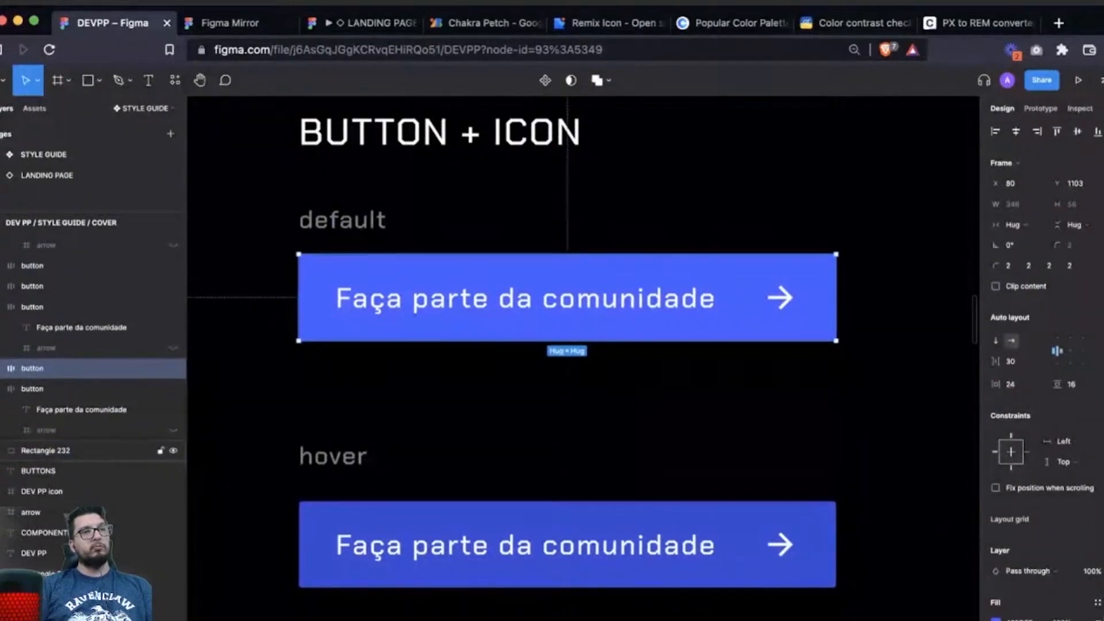
pyautogui.press('Escape')
# Move the three hover labels and buttons of the BUTTON + ICON section straight down, leaving room for another row beneath the default buttons.
pyautogui.scroll(-5, 526, 286)
pyautogui.moveTo(301, 339); pyautogui.dragTo(885, 426)
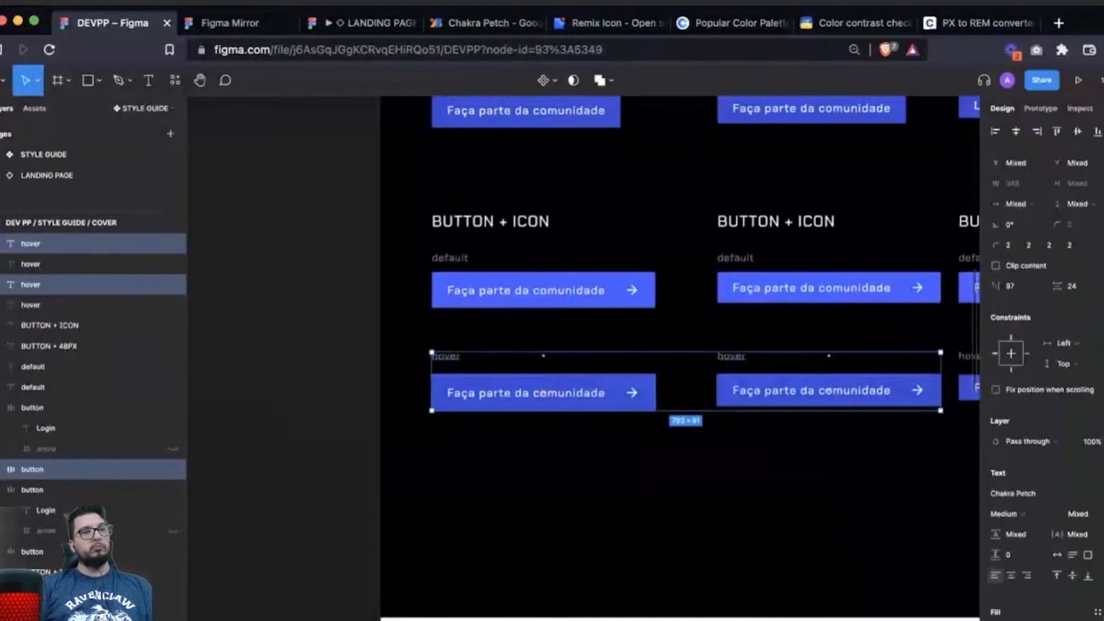
pyautogui.hscroll(3, 885, 425)
pyautogui.moveTo(873, 596); pyautogui.dragTo(758, 321)
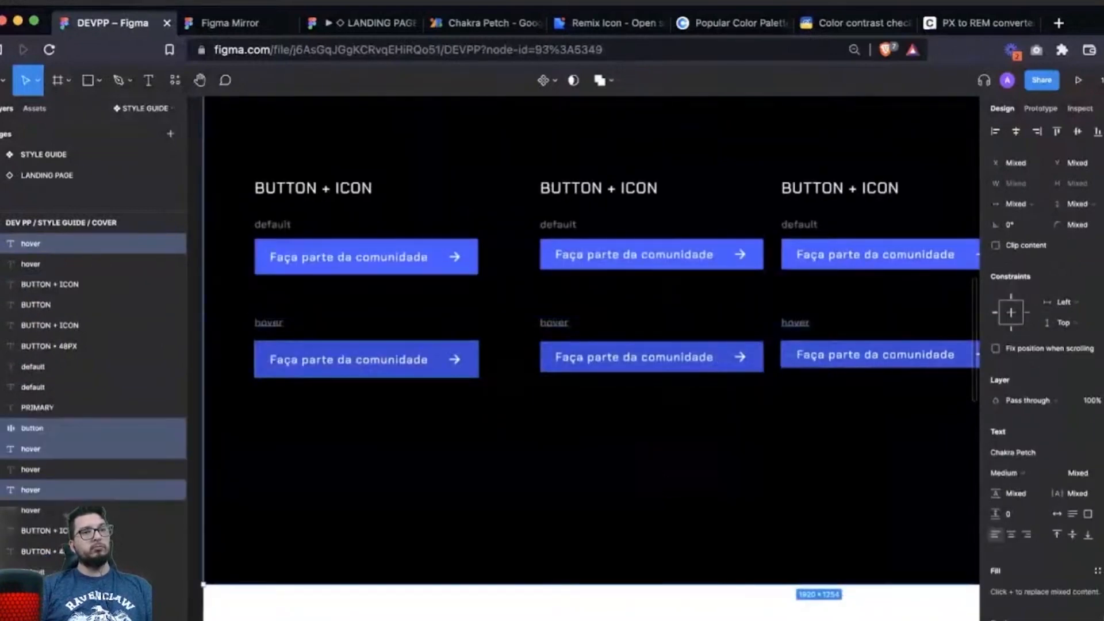
pyautogui.keyDown('shift'); pyautogui.click(759, 322); pyautogui.keyUp('shift')
pyautogui.moveTo(805, 355); pyautogui.dragTo(805, 437)
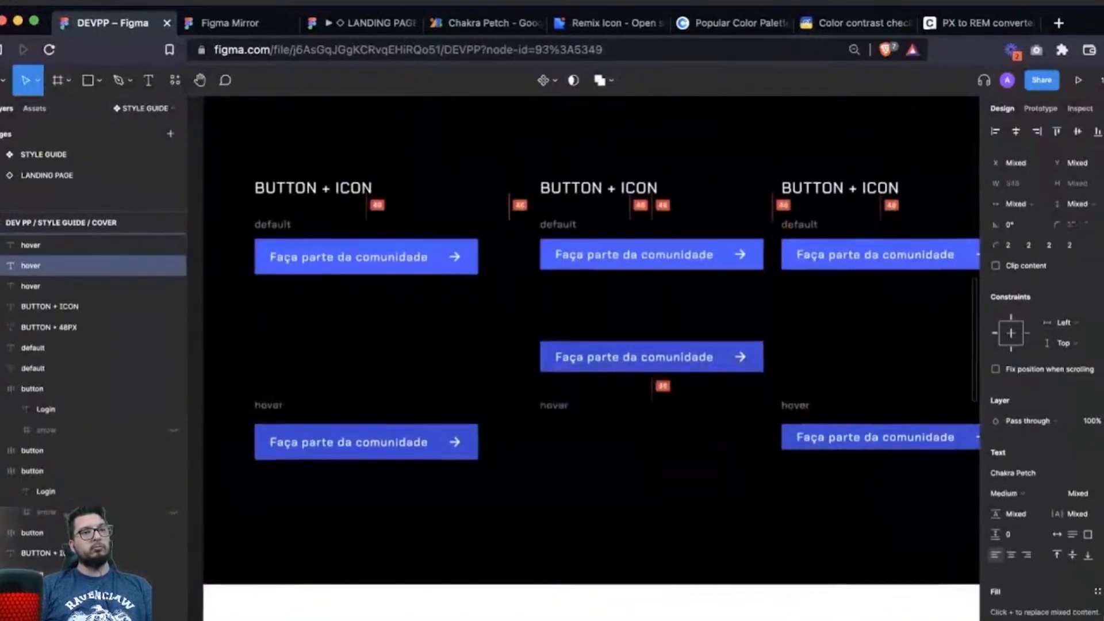
pyautogui.press('super+z')
pyautogui.keyDown('shift'); pyautogui.click(652, 358); pyautogui.keyUp('shift')
pyautogui.moveTo(651, 357); pyautogui.dragTo(652, 474)
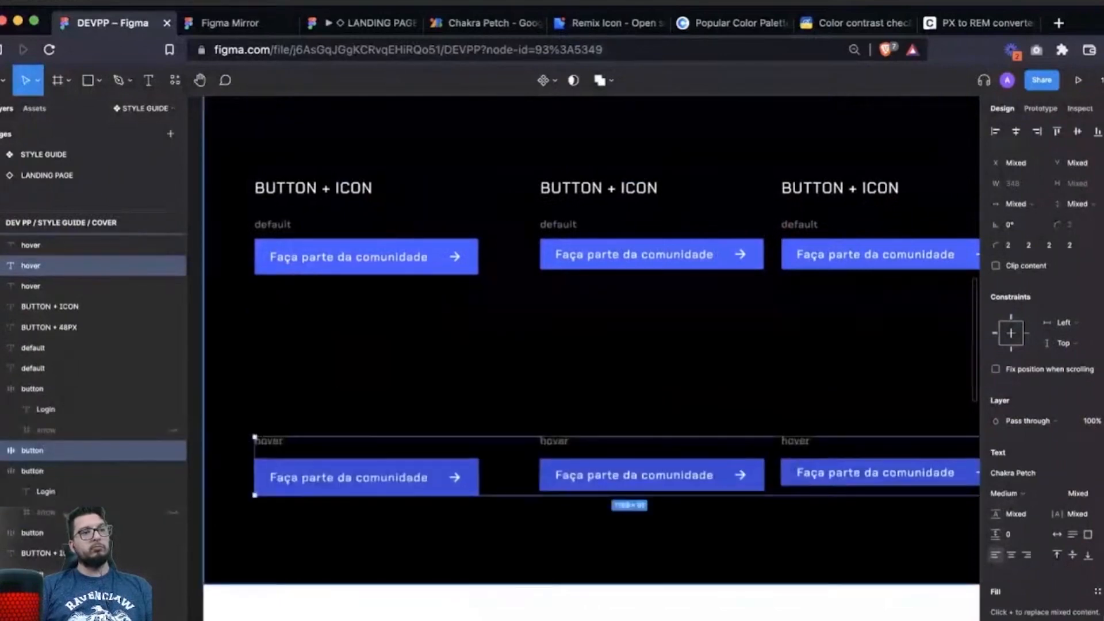
pyautogui.hscroll(-1, 651, 437)
pyautogui.click(564, 368)
# Duplicate the three default BUTTON + ICON buttons directly below the originals, at Y 1216.
pyautogui.click(425, 257)
pyautogui.keyDown('shift'); pyautogui.click(707, 254); pyautogui.keyUp('shift')
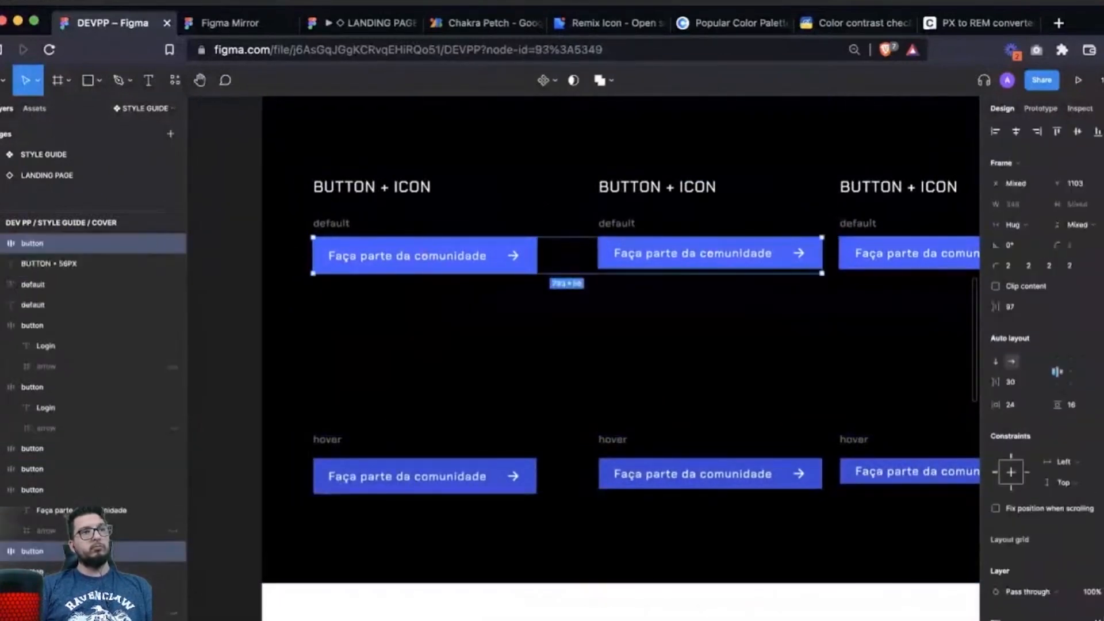
pyautogui.keyDown('shift'); pyautogui.click(908, 254); pyautogui.keyUp('shift')
pyautogui.moveTo(908, 253); pyautogui.dragTo(909, 326)
pyautogui.click(793, 385)
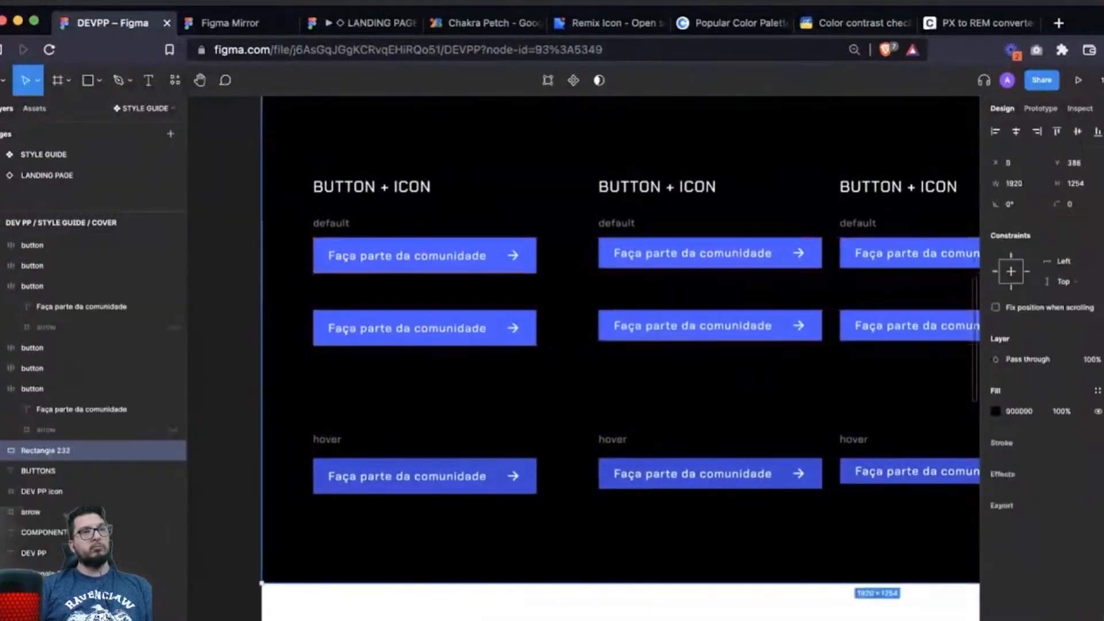
# Move the arrow in front of the label in the first column's duplicated default BUTTON + ICON button.
pyautogui.press('z')
pyautogui.moveTo(310, 171); pyautogui.dragTo(538, 398)
pyautogui.scroll(-1, 538, 398)
pyautogui.click(552, 431)
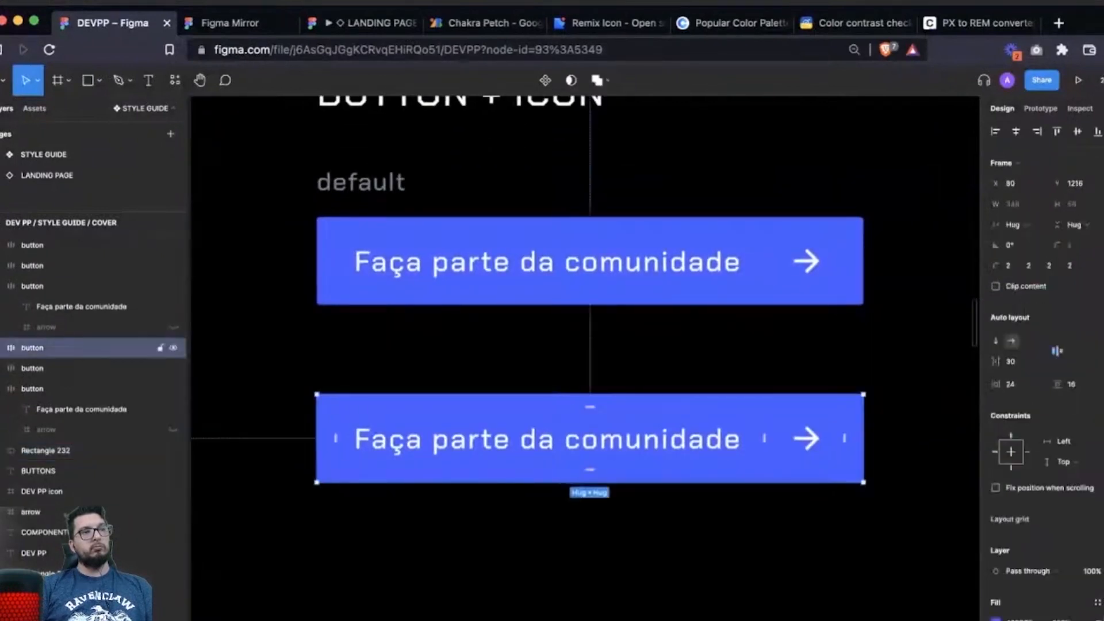
pyautogui.doubleClick(806, 439)
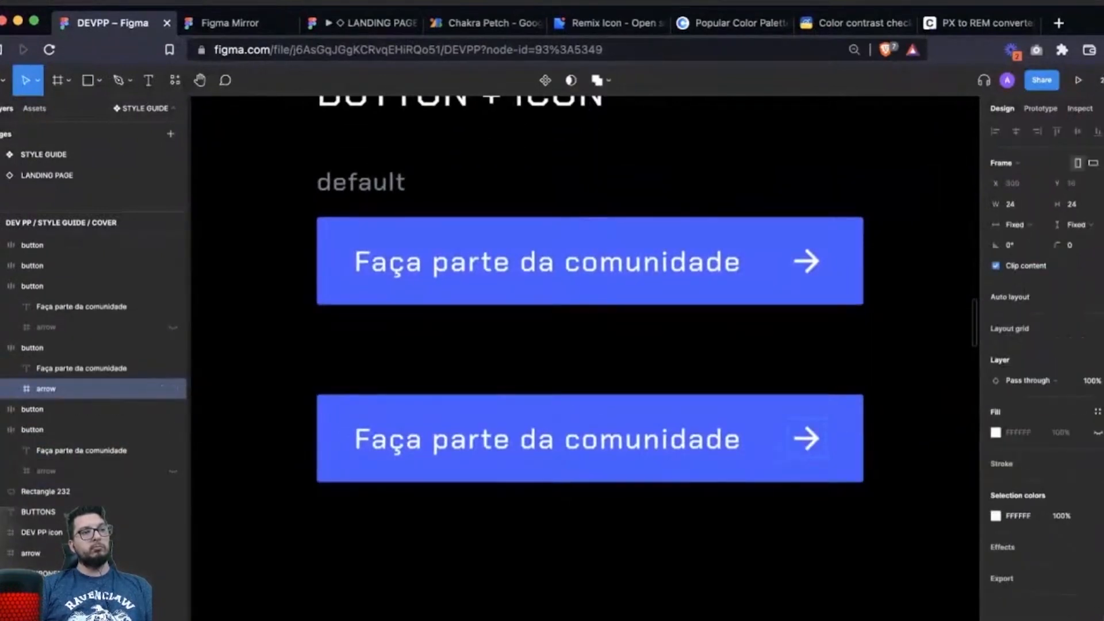
pyautogui.press('Left')
pyautogui.click(805, 523)
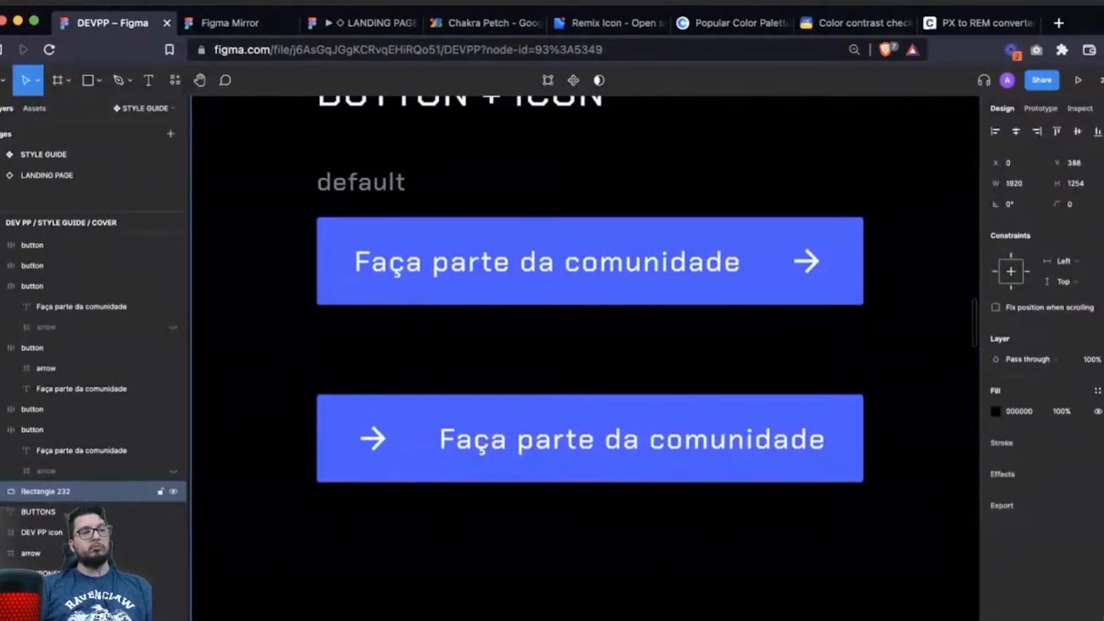
# Move the arrow in front of the label in the second column's duplicated default BUTTON + ICON button.
pyautogui.press('-')
pyautogui.press('-')
pyautogui.press('-')
pyautogui.hscroll(2, 583, 368)
pyautogui.press('z')
pyautogui.moveTo(405, 307); pyautogui.dragTo(665, 428)
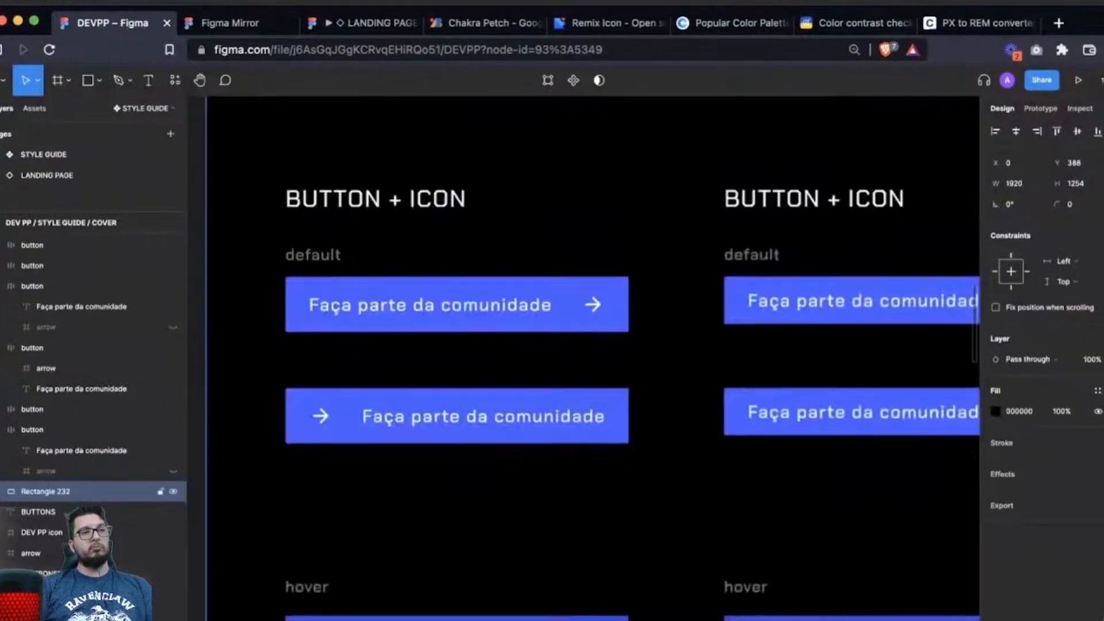
pyautogui.hscroll(4, 583, 359)
pyautogui.press('z')
pyautogui.moveTo(448, 243); pyautogui.dragTo(873, 419)
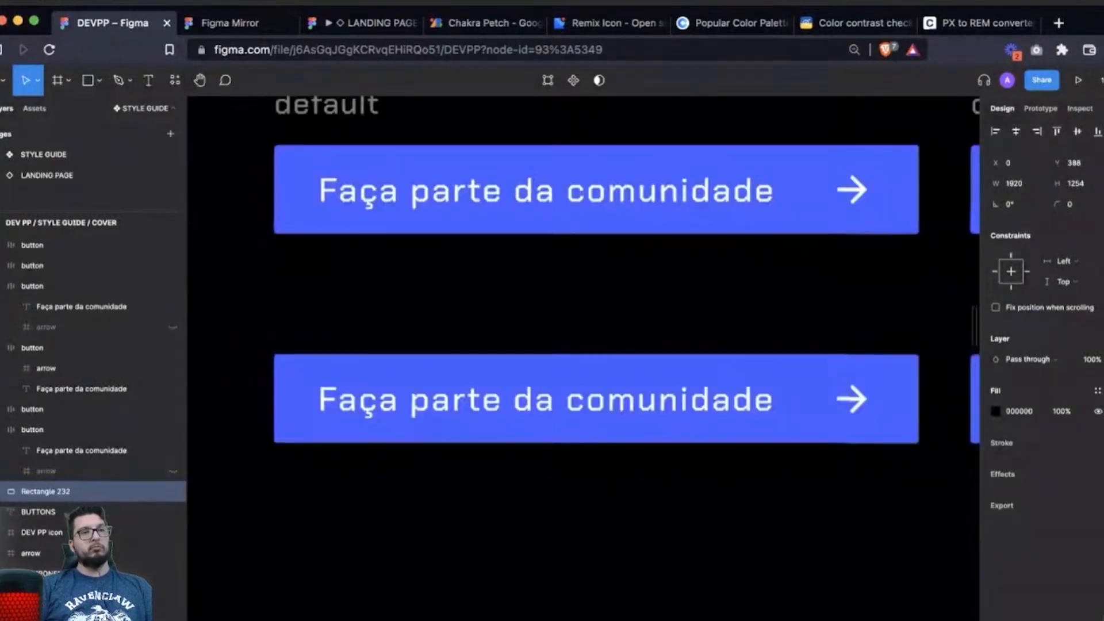
pyautogui.scroll(-1, 583, 359)
pyautogui.doubleClick(840, 374)
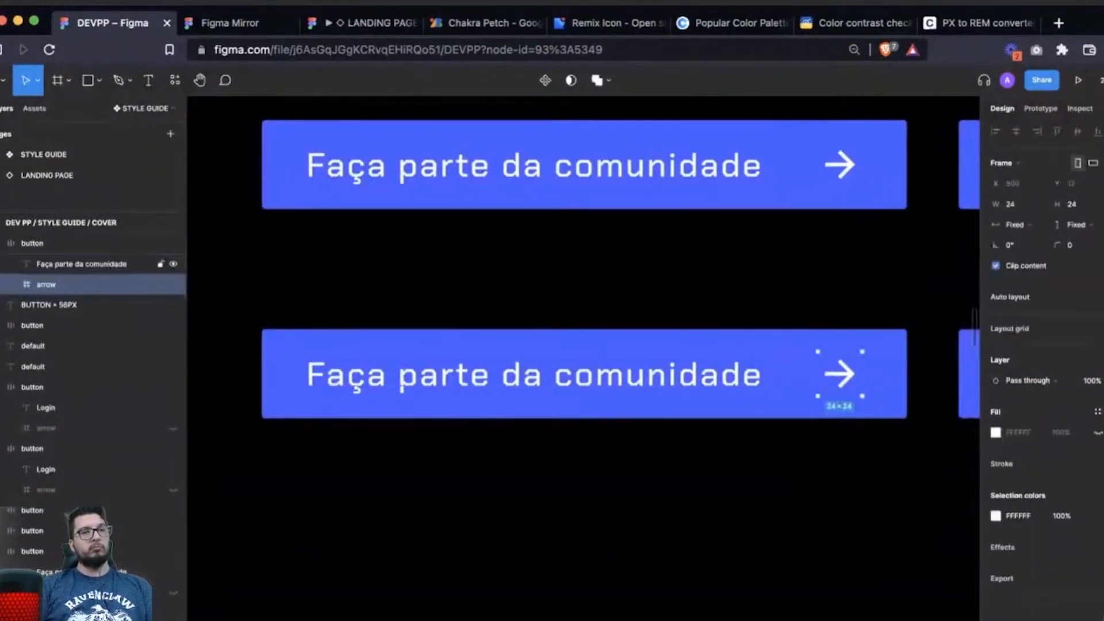
pyautogui.click(81, 264)
pyautogui.click(63, 243)
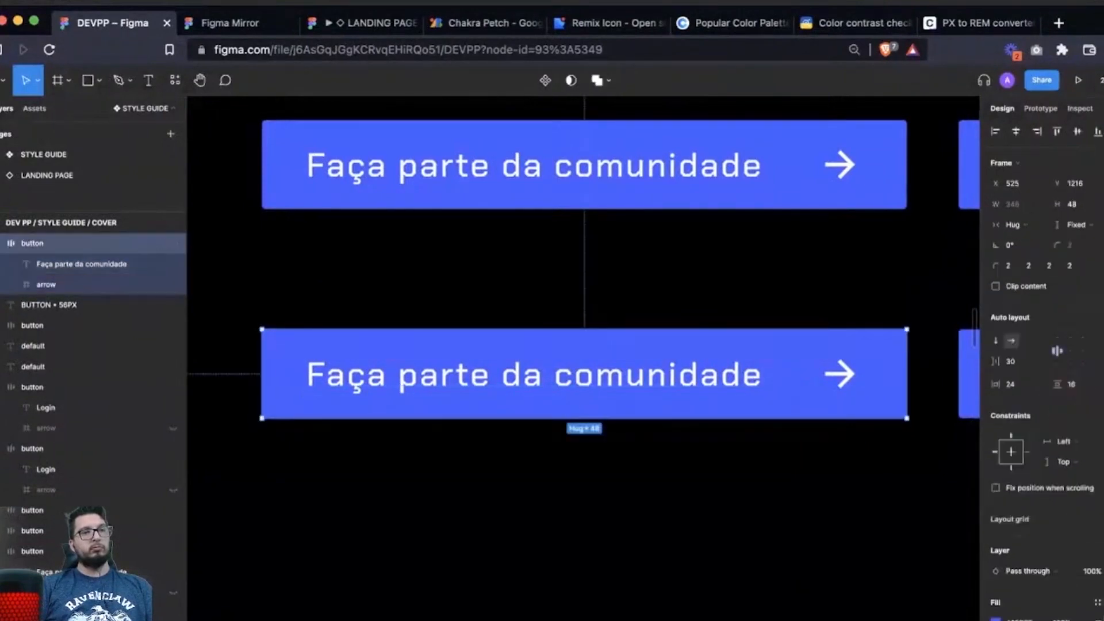
pyautogui.moveTo(907, 373); pyautogui.dragTo(886, 374)
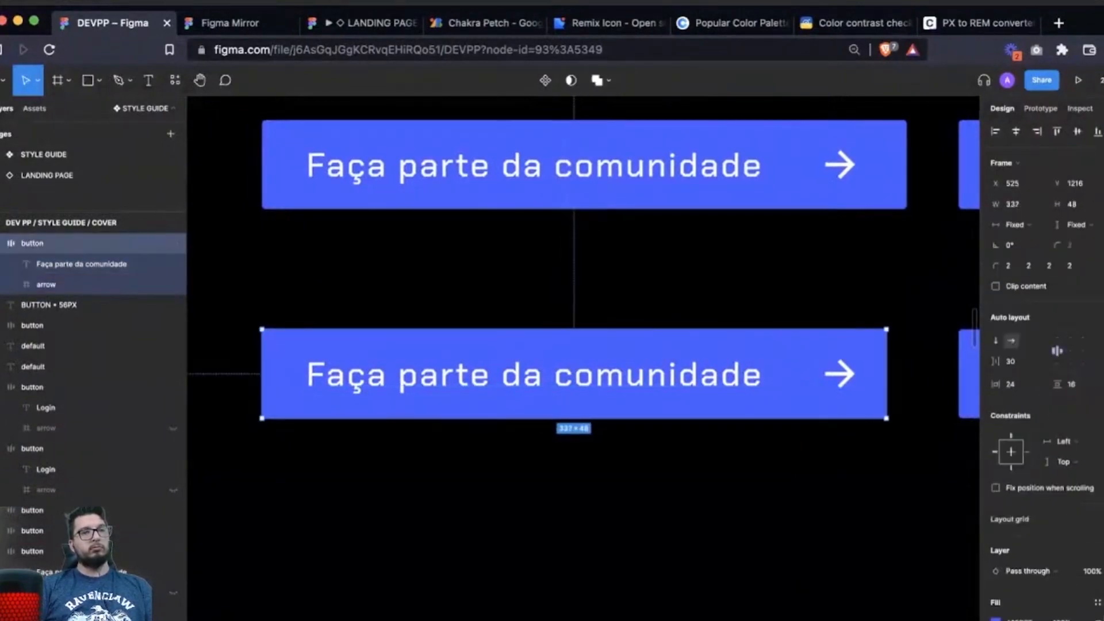
pyautogui.press('super+z')
pyautogui.moveTo(46, 285); pyautogui.dragTo(50, 250)
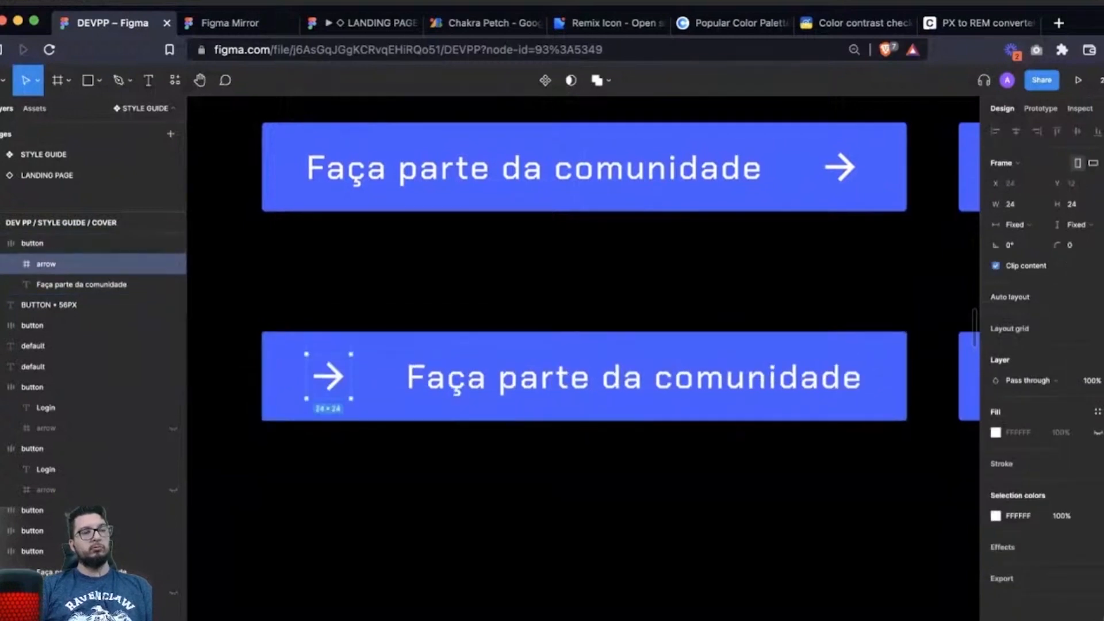
pyautogui.click(552, 248)
pyautogui.press('super+minus')
pyautogui.hscroll(2, 551, 247)
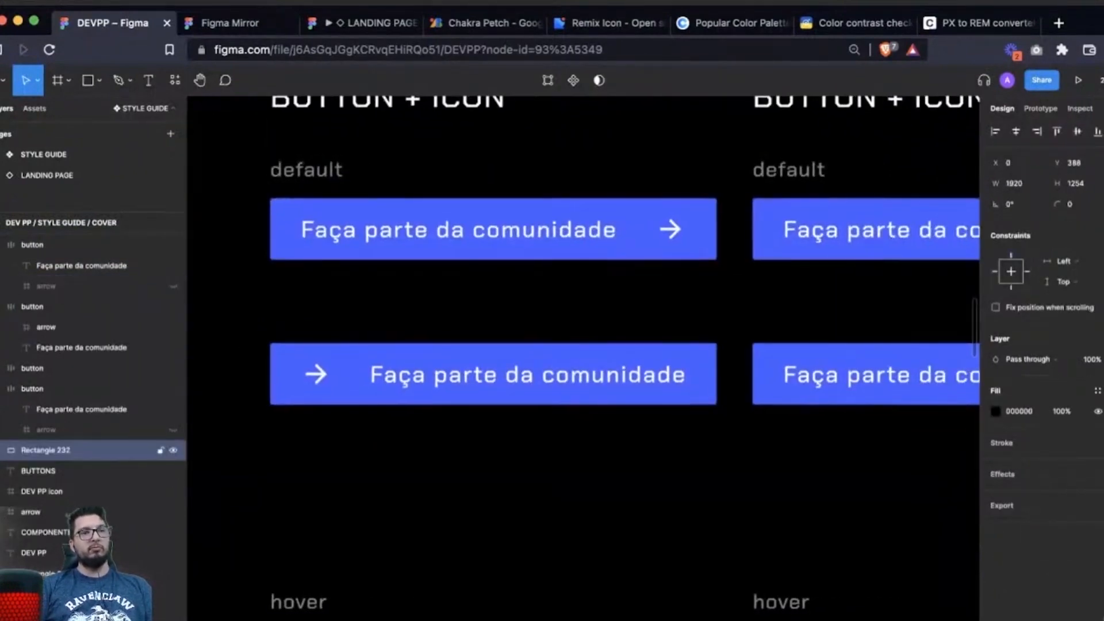
pyautogui.click(494, 375)
pyautogui.moveTo(717, 374); pyautogui.dragTo(691, 374)
pyautogui.press('super+z')
pyautogui.press('super+z')
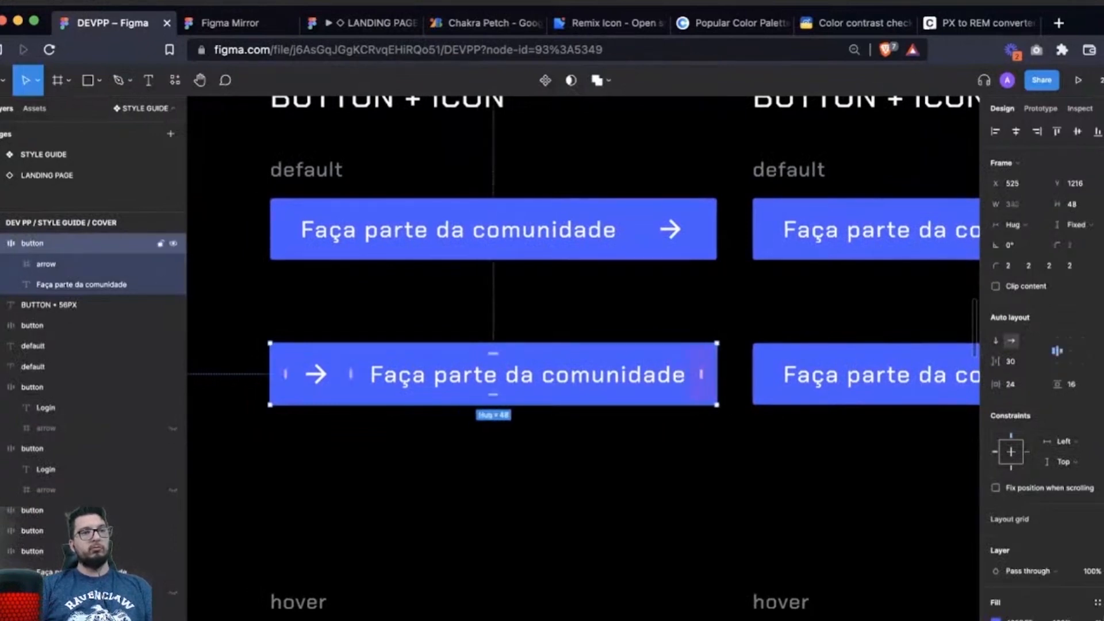
pyautogui.hscroll(3, 584, 258)
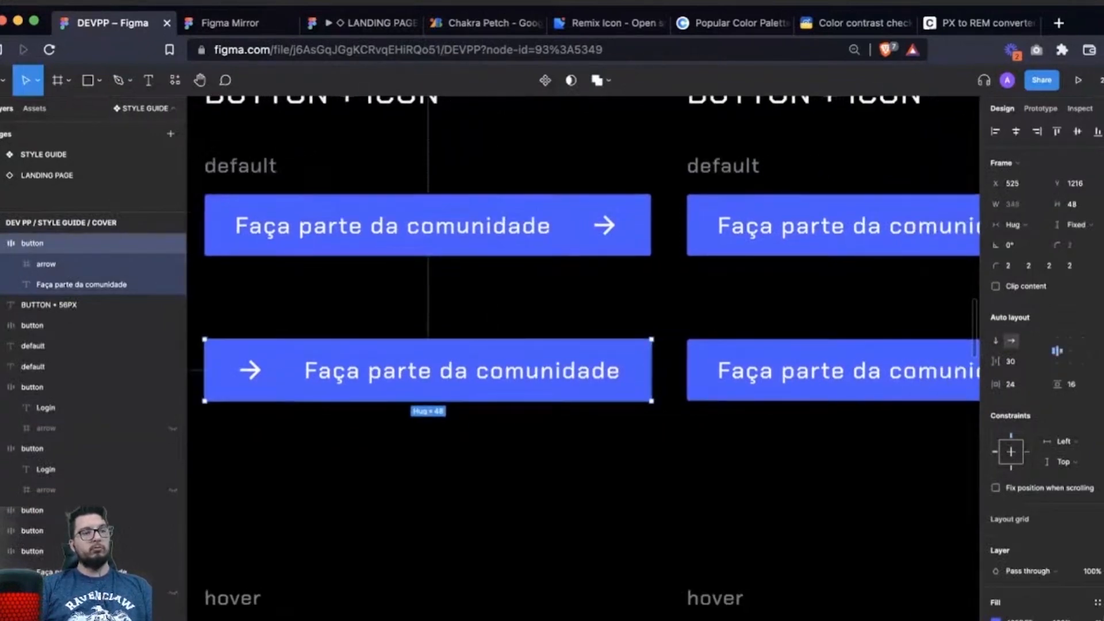
pyautogui.hscroll(-3, 583, 258)
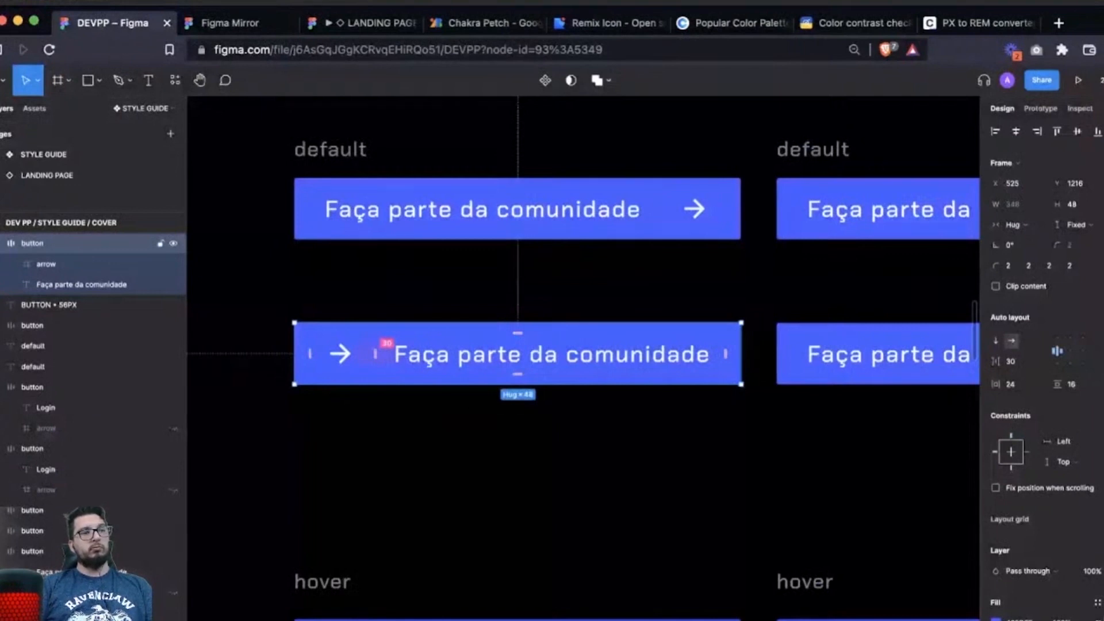
pyautogui.click(46, 264)
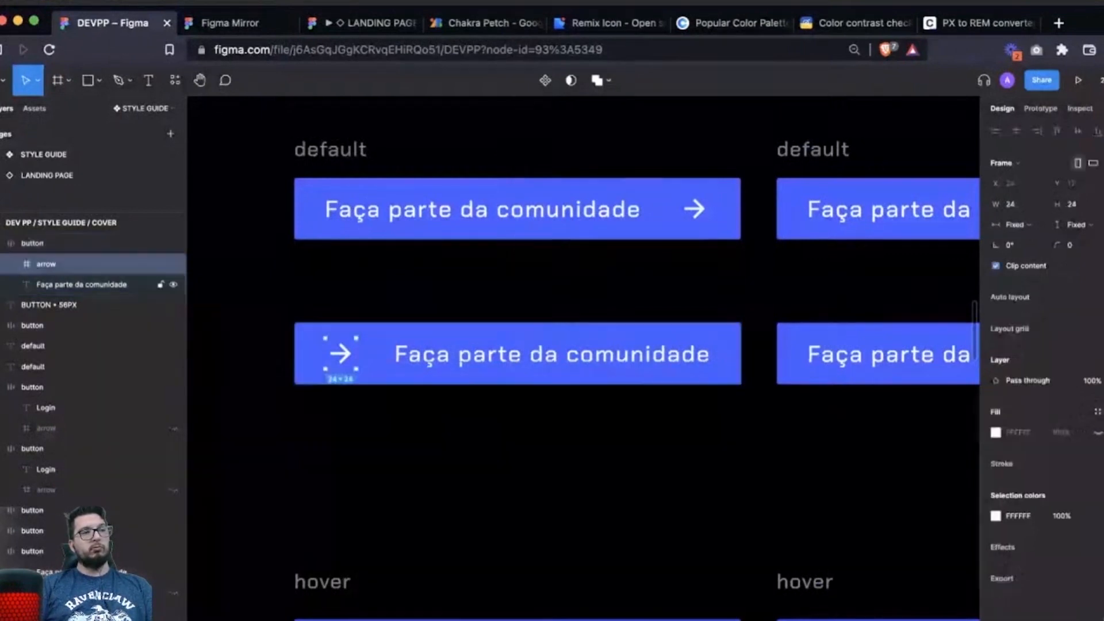
pyautogui.click(518, 288)
# Move the arrow in front of the label in the third column's duplicated default BUTTON + ICON button.
pyautogui.hscroll(5, 518, 322)
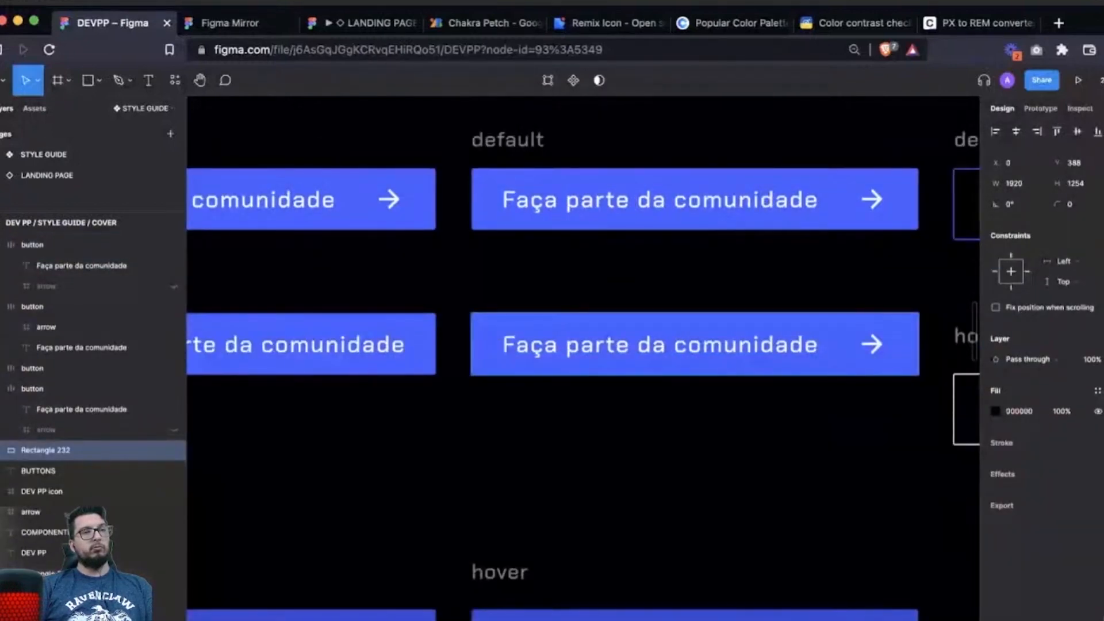
pyautogui.doubleClick(871, 344)
pyautogui.press('Left')
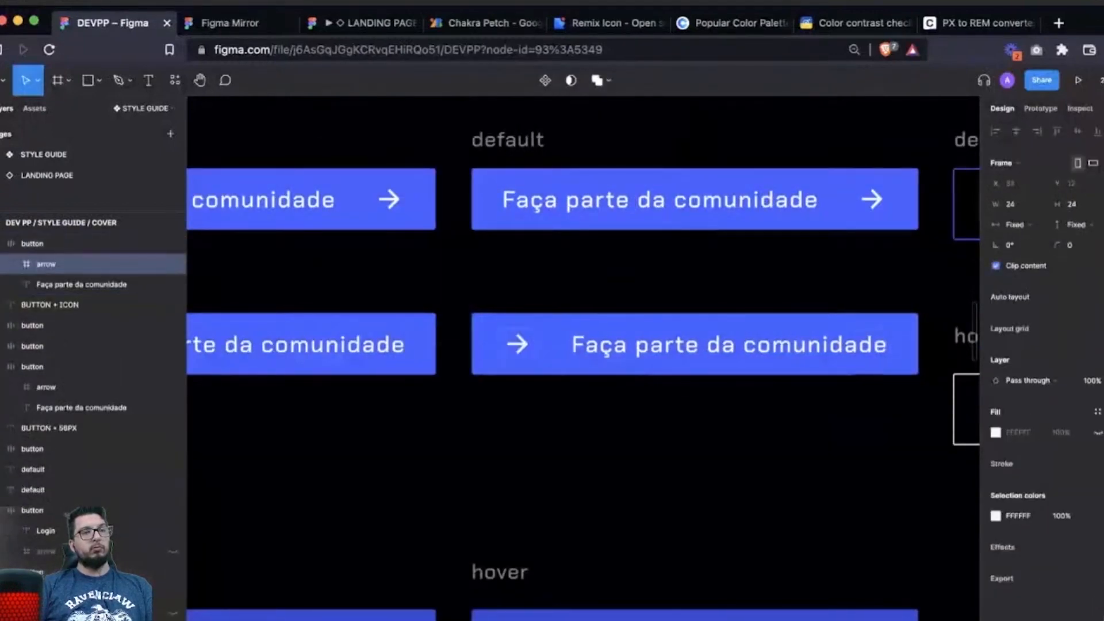
pyautogui.click(804, 425)
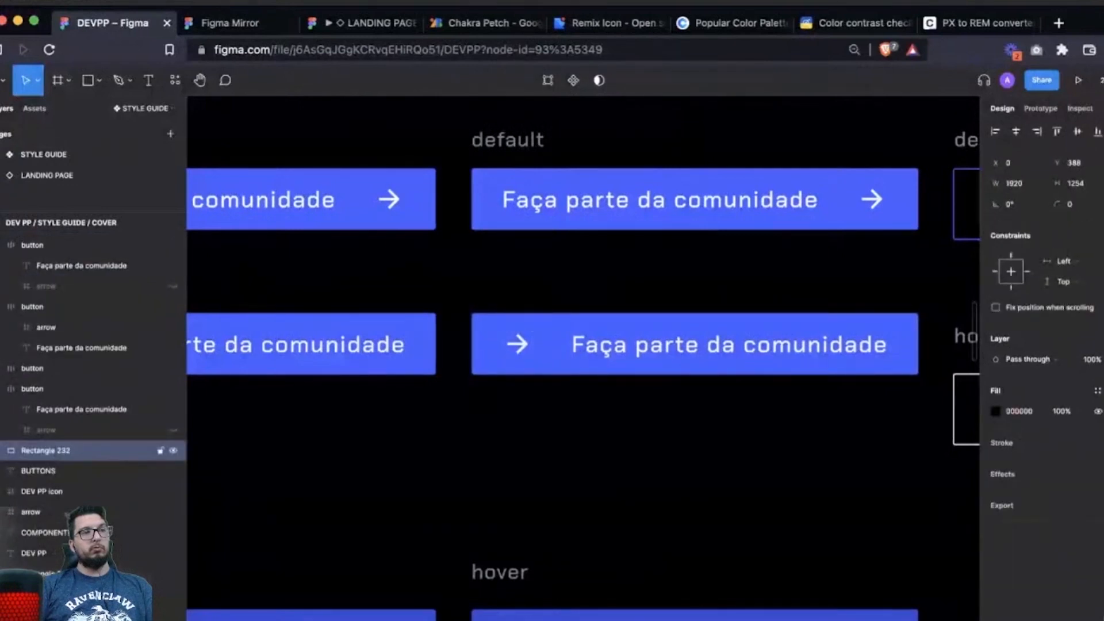
# Shift the whole SECONDARY column, including its headings, labels and buttons, horizontally to the right to widen the gap from the primary buttons.
pyautogui.hotkey('shift', '2')
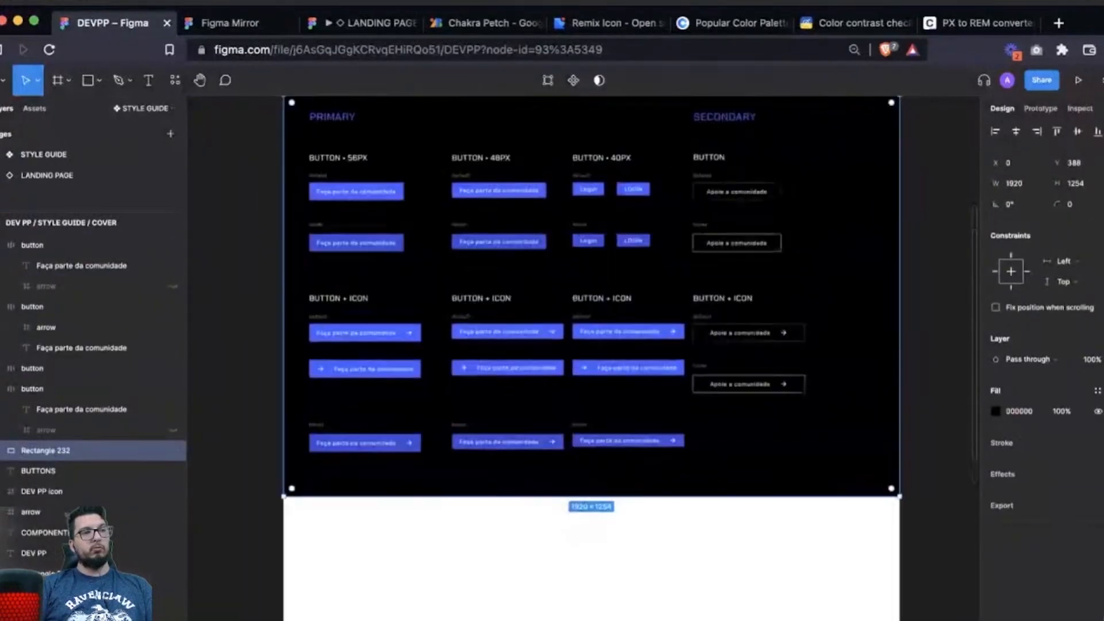
pyautogui.press('Escape')
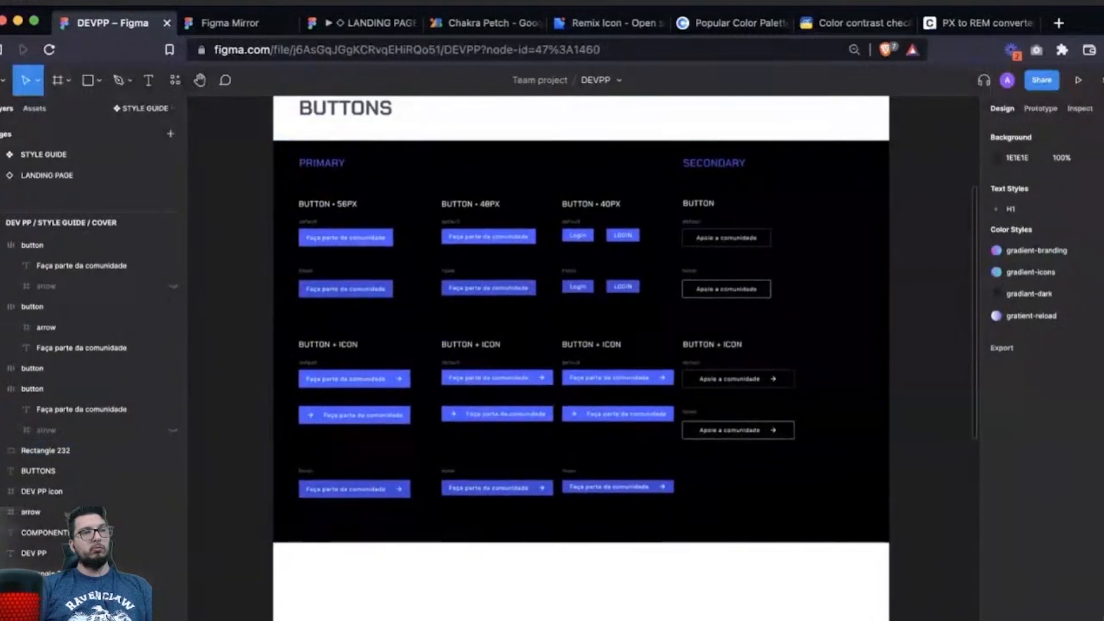
pyautogui.moveTo(926, 138); pyautogui.dragTo(679, 444)
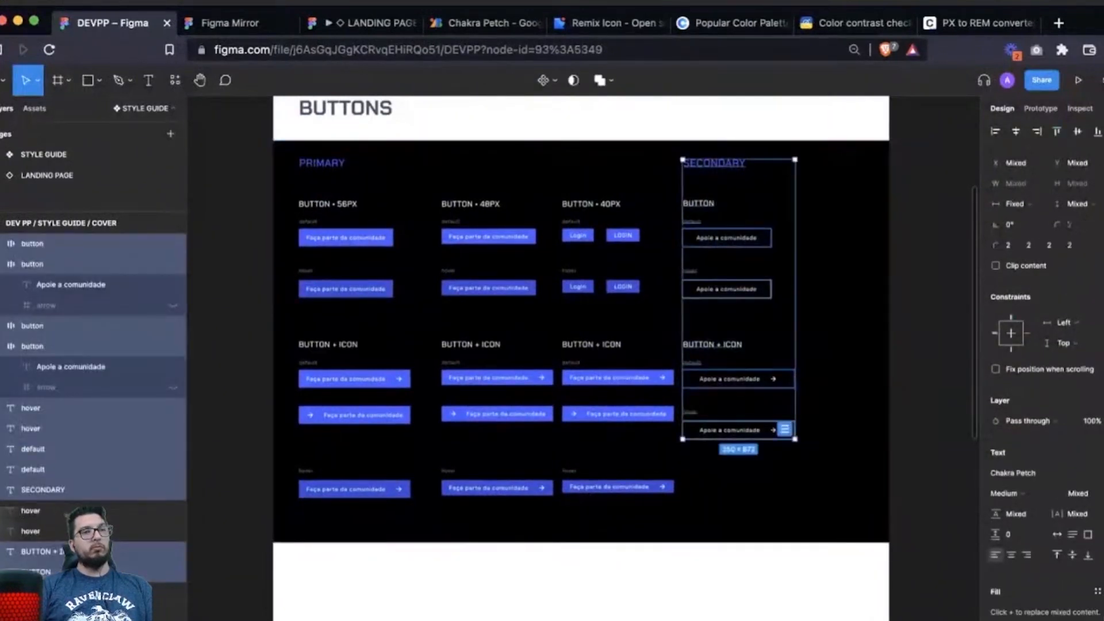
pyautogui.moveTo(727, 378); pyautogui.dragTo(789, 379)
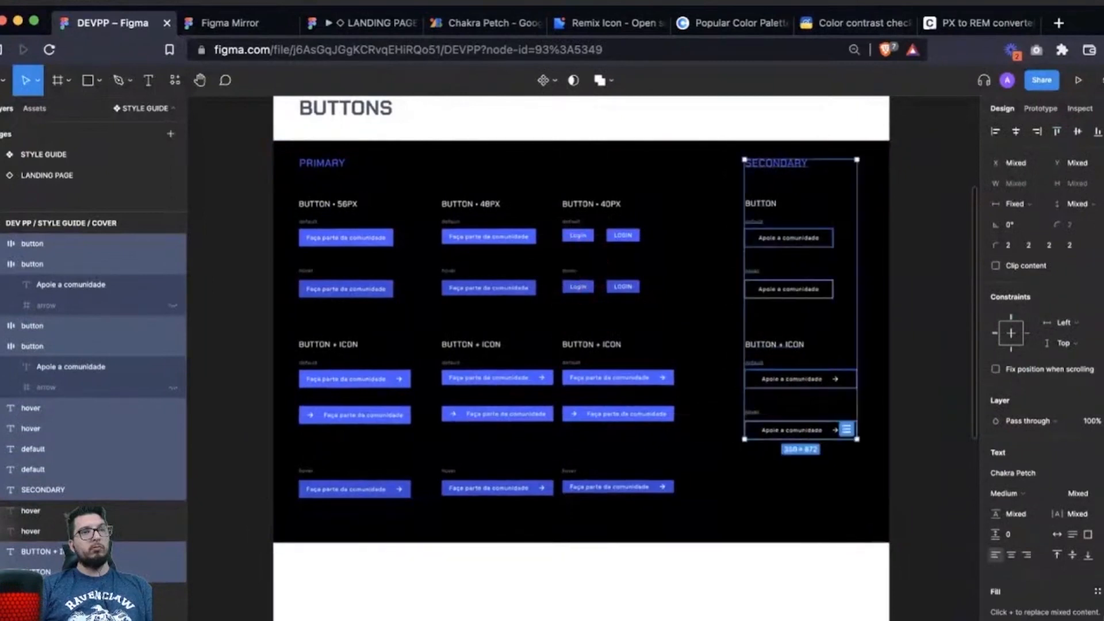
# Review the layout of the default and hover buttons across the 56PX, 48PX and 40PX primary columns.
pyautogui.scroll(-2, 345, 132)
pyautogui.scroll(5, 345, 130)
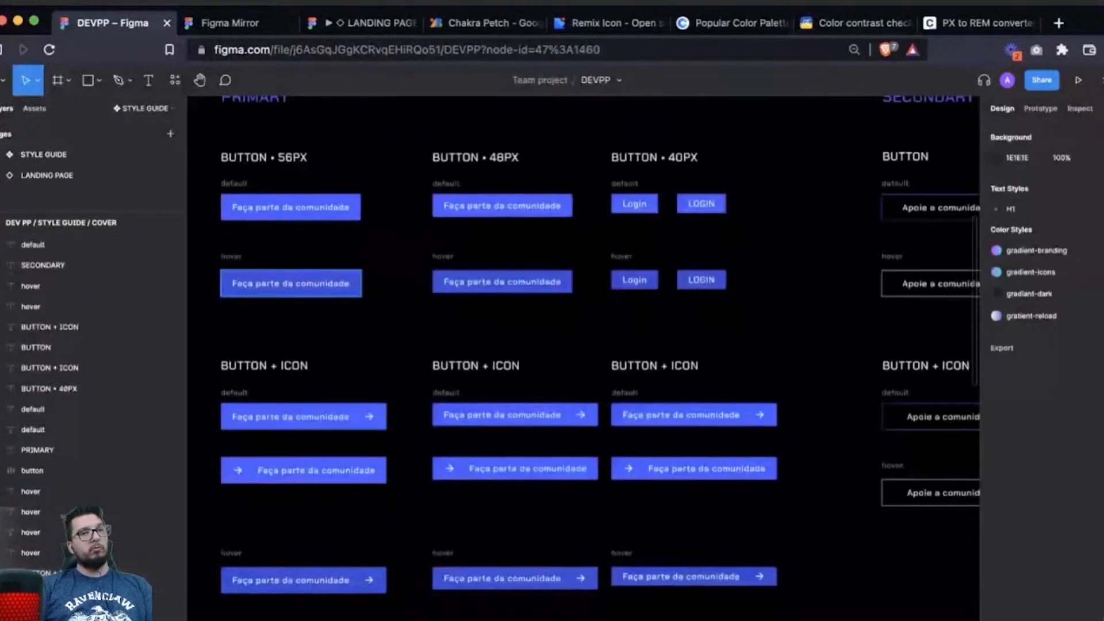
pyautogui.scroll(-3, 584, 357)
pyautogui.scroll(1, 597, 358)
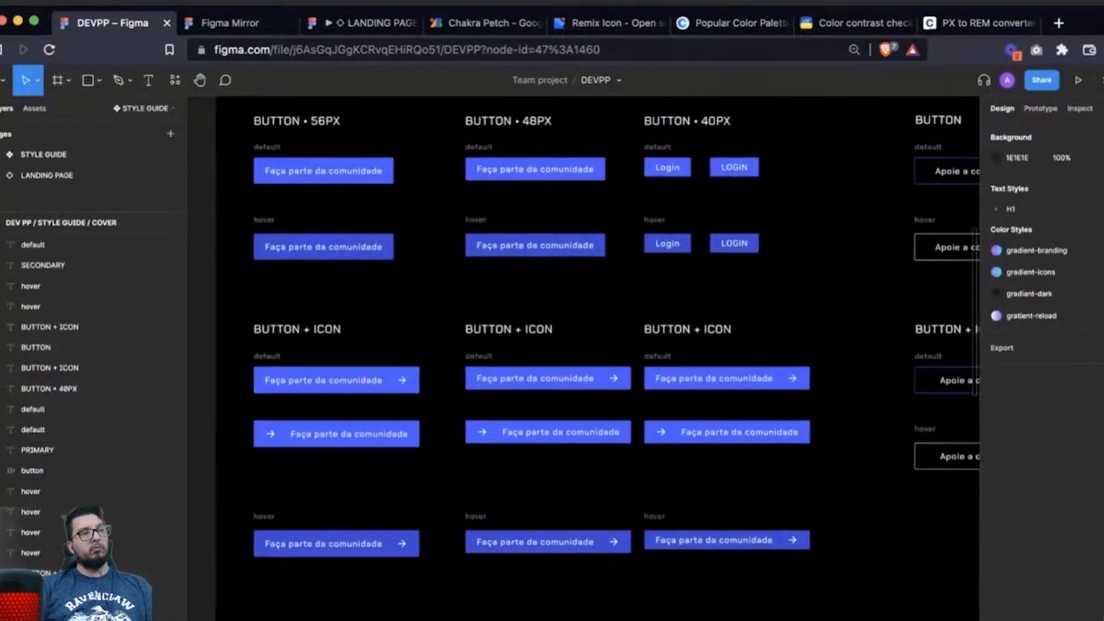
pyautogui.scroll(2, 477, 397)
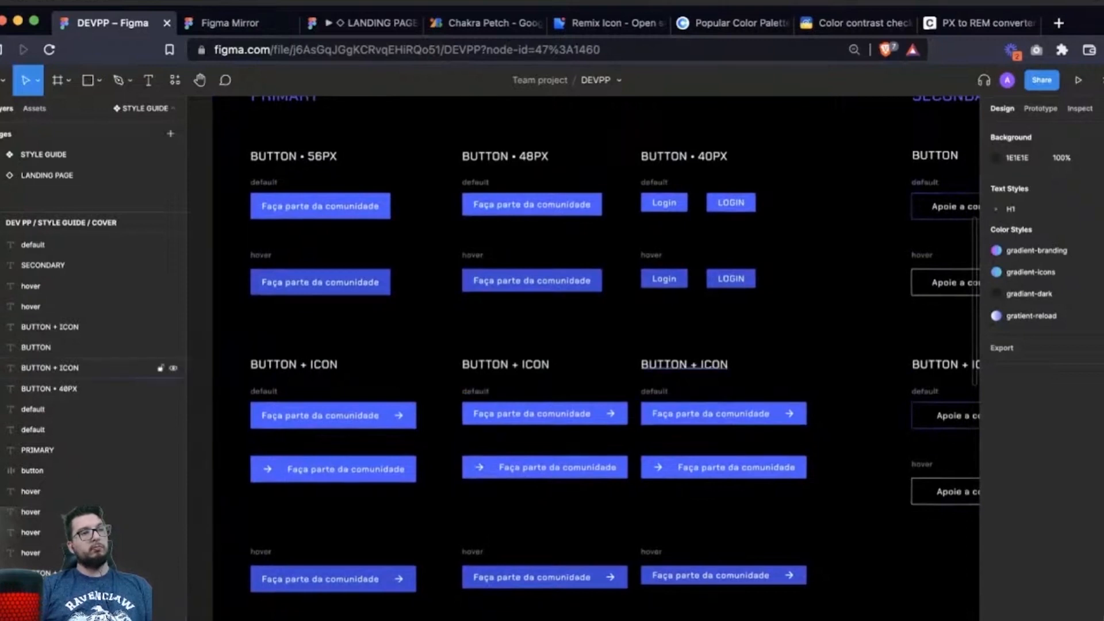
pyautogui.scroll(-2, 583, 358)
pyautogui.hscroll(1, 583, 358)
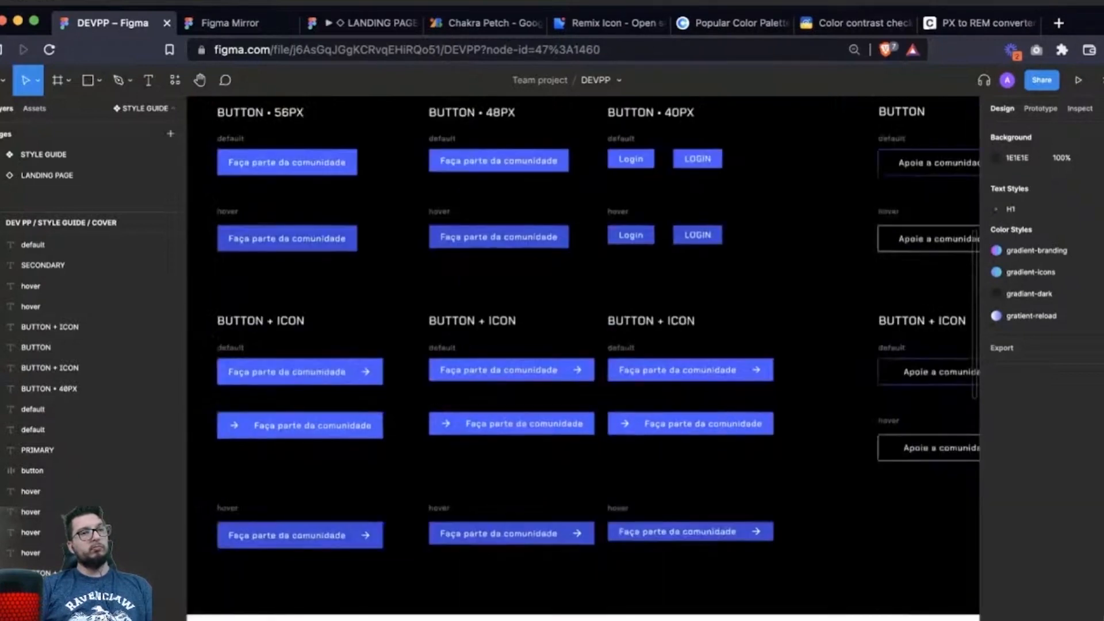
# Change the label of the 40PX column's default BUTTON + ICON button with the trailing arrow to LOGIN.
pyautogui.scroll(5, 709, 342)
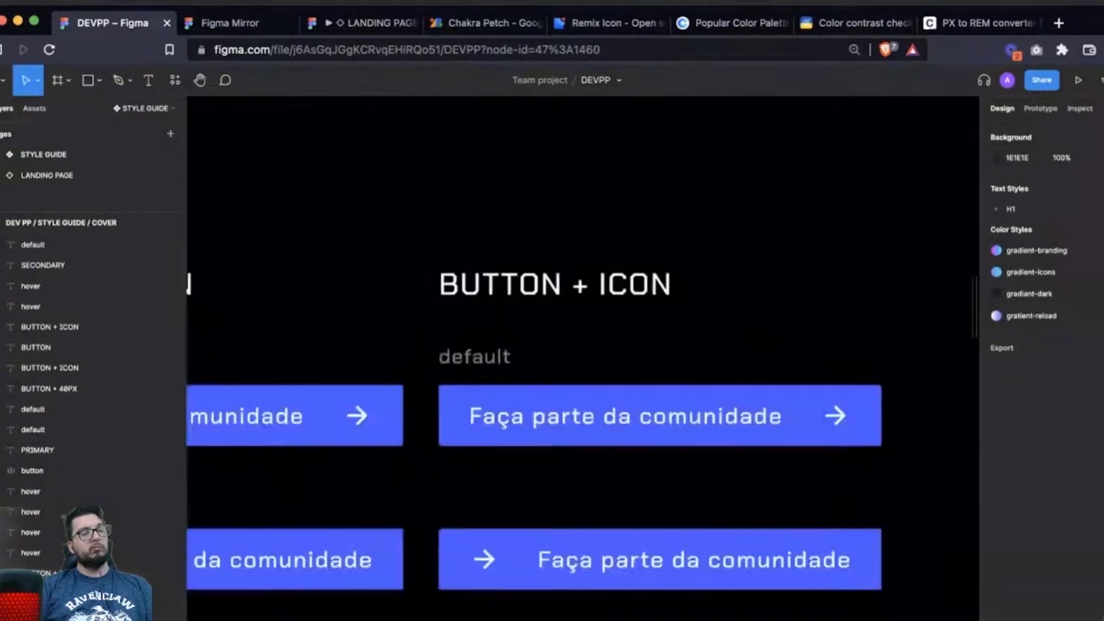
pyautogui.doubleClick(625, 416)
pyautogui.write('login')
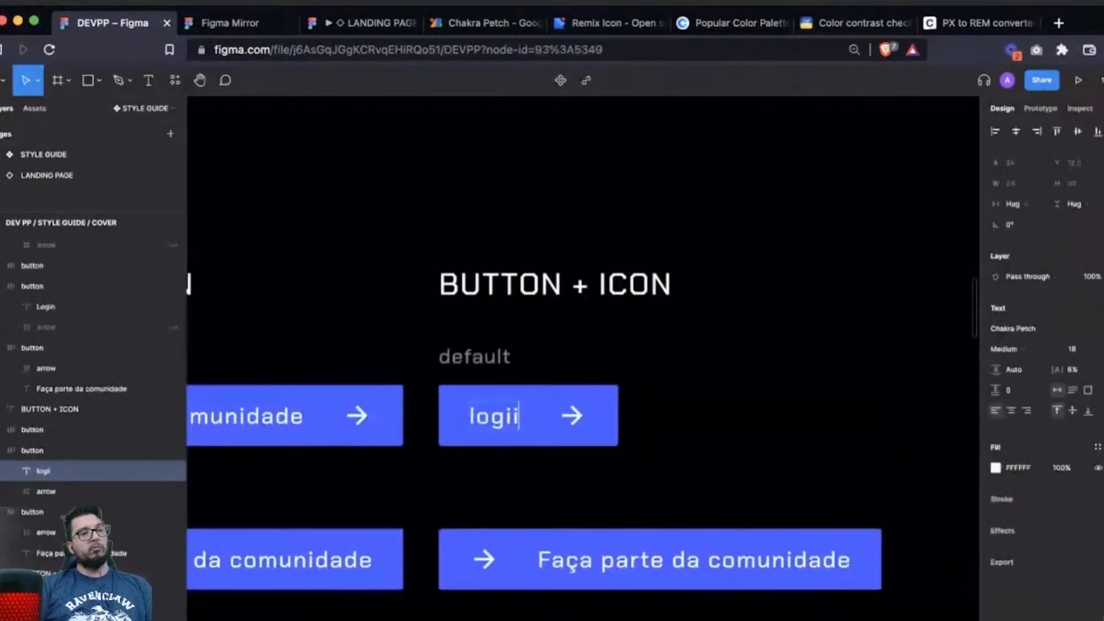
pyautogui.press('BackSpace')
pyautogui.press('BackSpace')
pyautogui.press('BackSpace')
pyautogui.press('BackSpace')
pyautogui.press('BackSpace')
pyautogui.write('LOGIN')
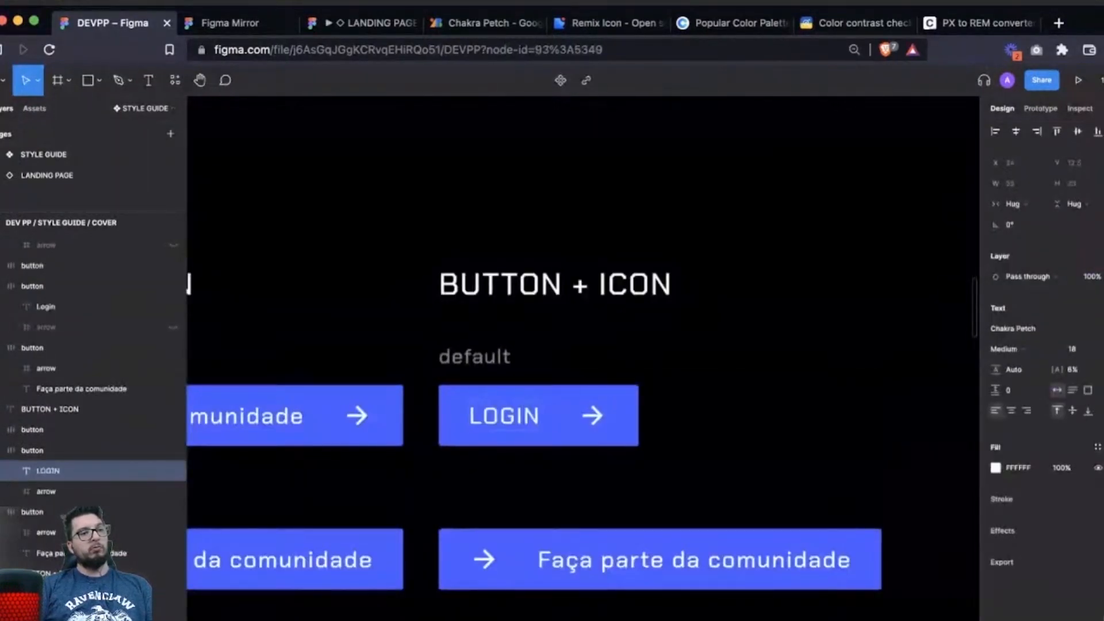
pyautogui.click(475, 357)
# Change the label of the 40PX column's default icon button with the leading arrow to LOGIN.
pyautogui.scroll(-4, 475, 357)
pyautogui.hscroll(-1, 475, 356)
pyautogui.click(705, 461)
pyautogui.doubleClick(706, 462)
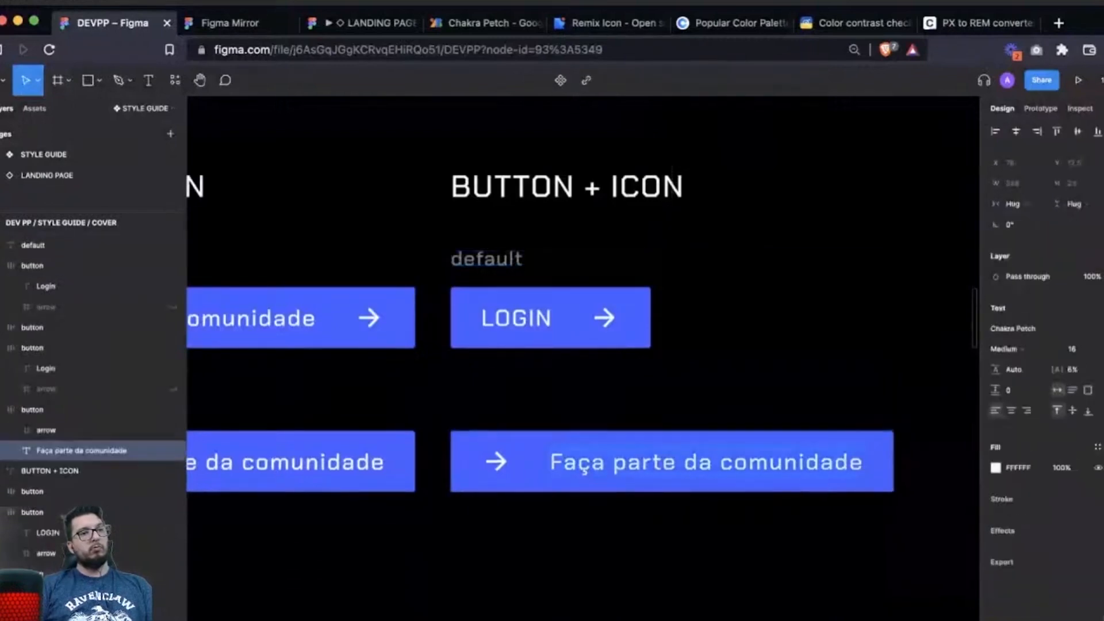
pyautogui.write('LOGI')
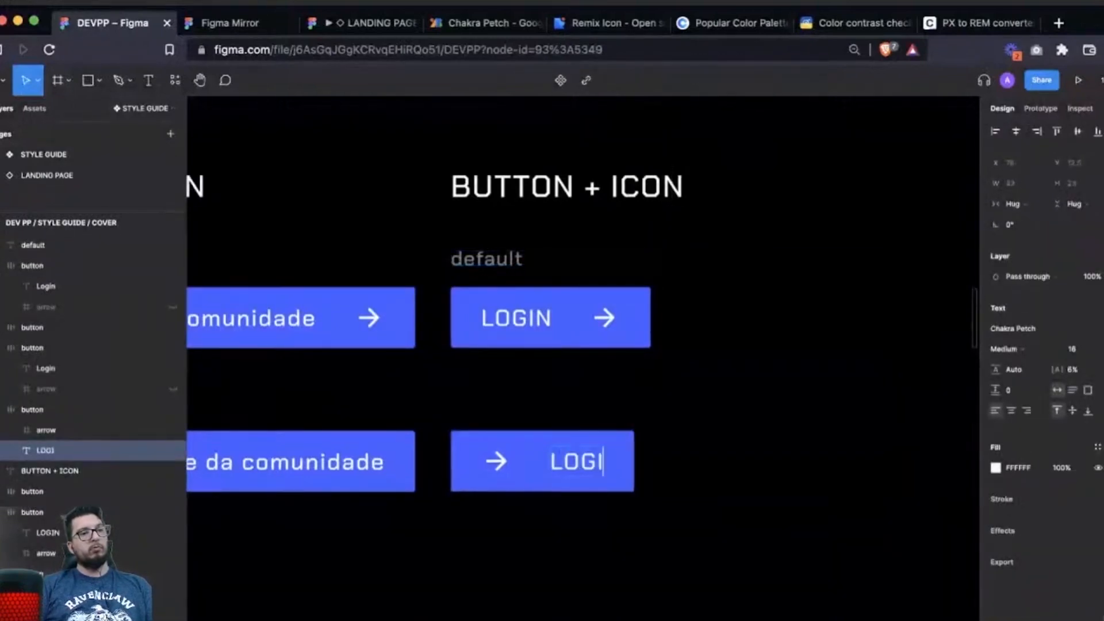
pyautogui.write('N')
pyautogui.press('Escape')
pyautogui.scroll(-1, 706, 461)
pyautogui.click(706, 461)
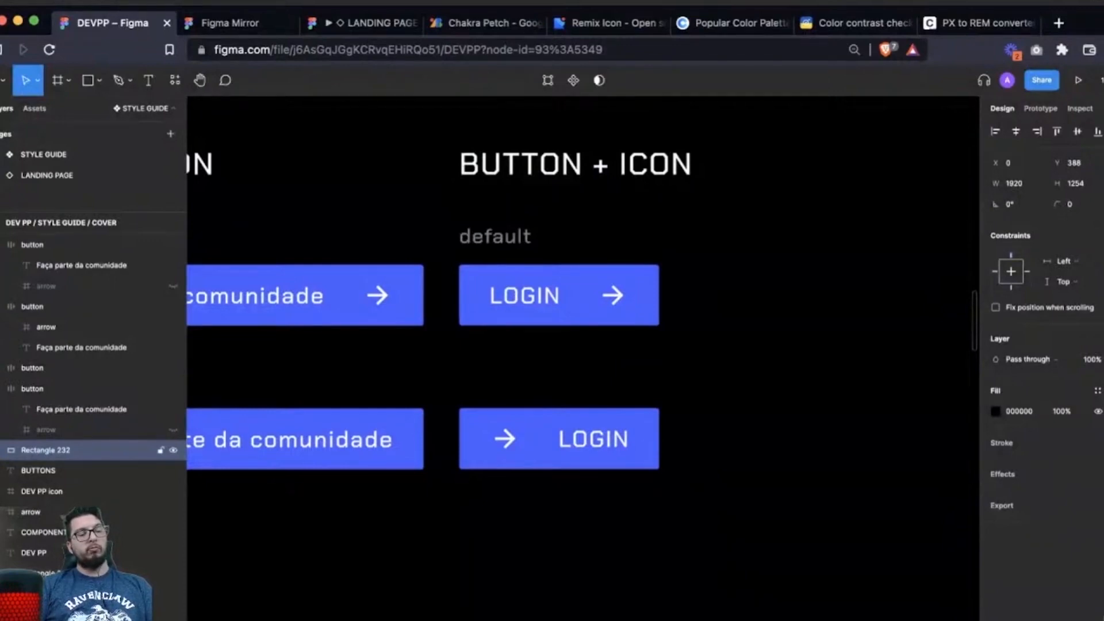
# Shift the entire BUTTON • 40PX column, including its BUTTON + ICON section, slightly right to widen the gap from the 48PX column.
pyautogui.hotkey('shift', '2')
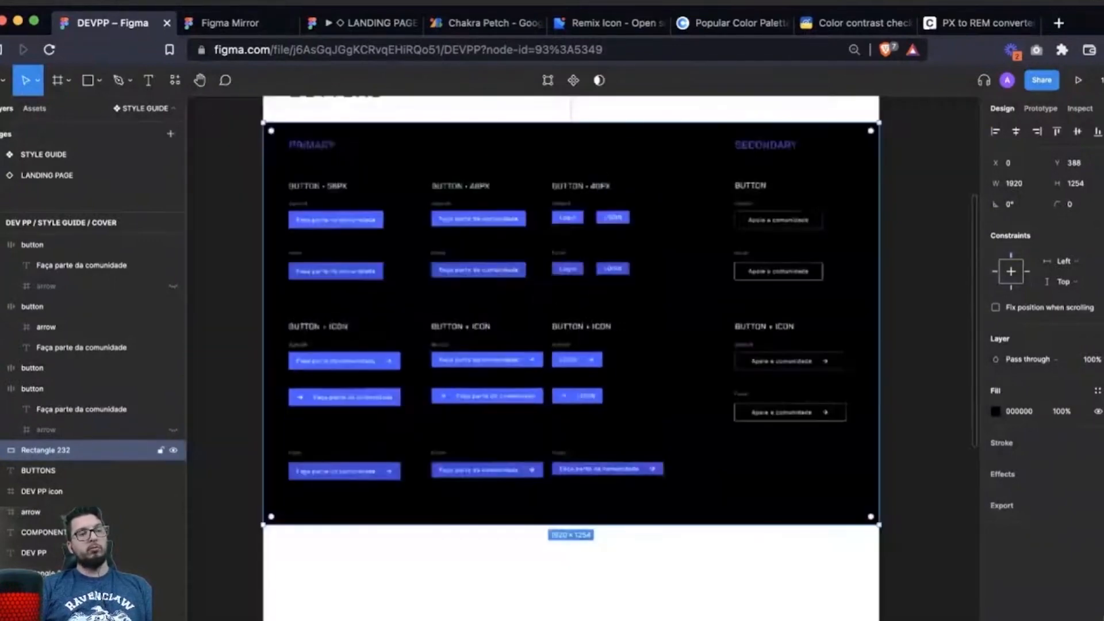
pyautogui.scroll(1, 576, 120)
pyautogui.click(578, 121)
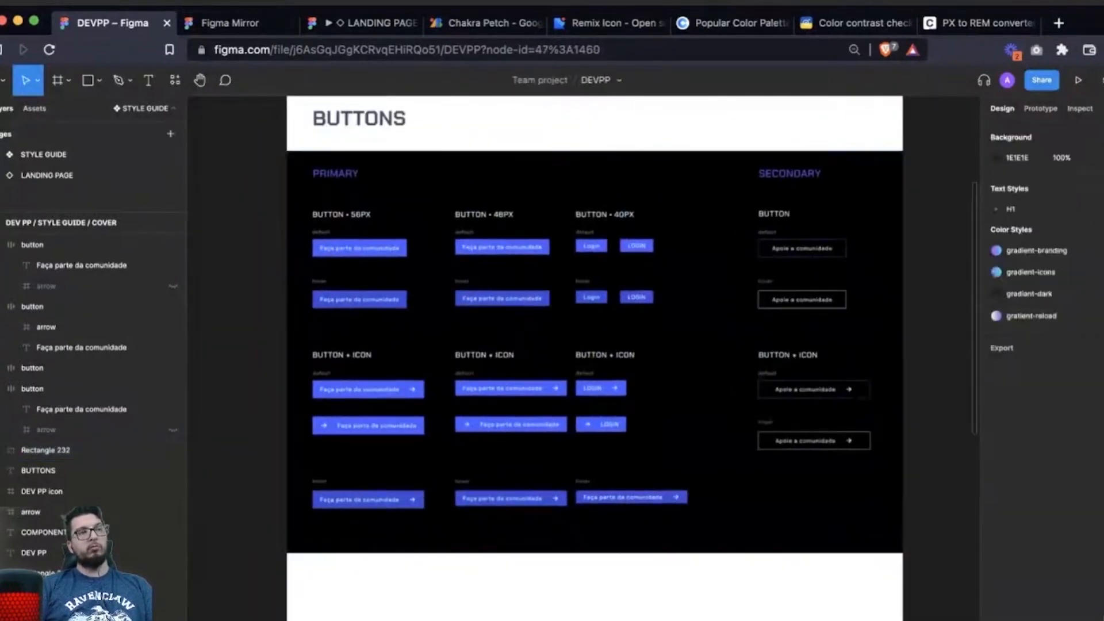
pyautogui.moveTo(577, 120); pyautogui.dragTo(694, 493)
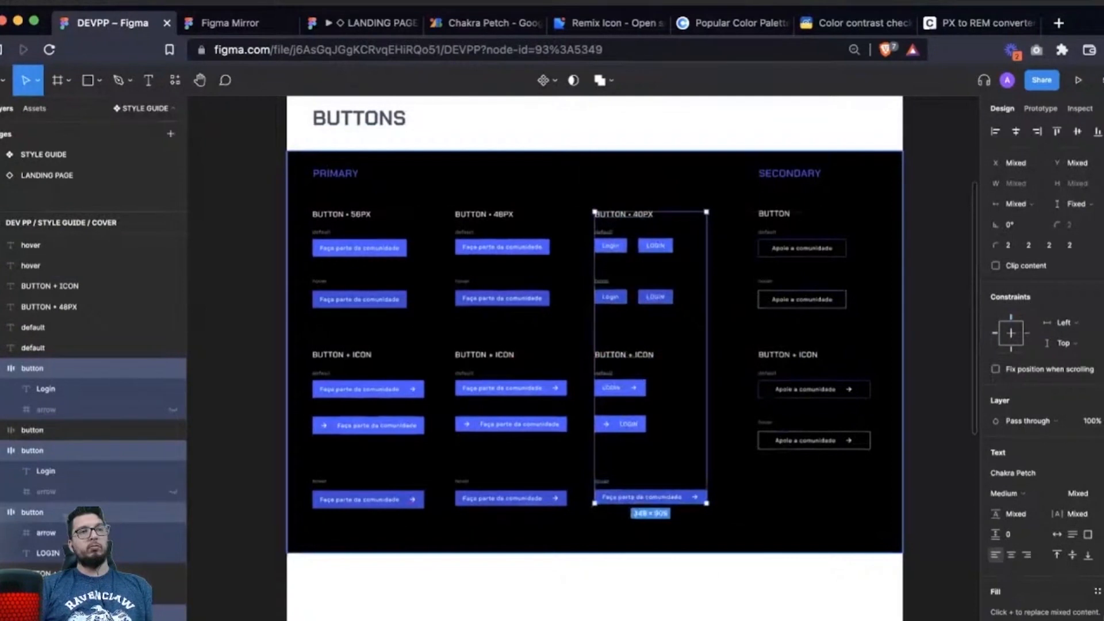
pyautogui.click(524, 360)
pyautogui.moveTo(523, 360); pyautogui.dragTo(499, 351)
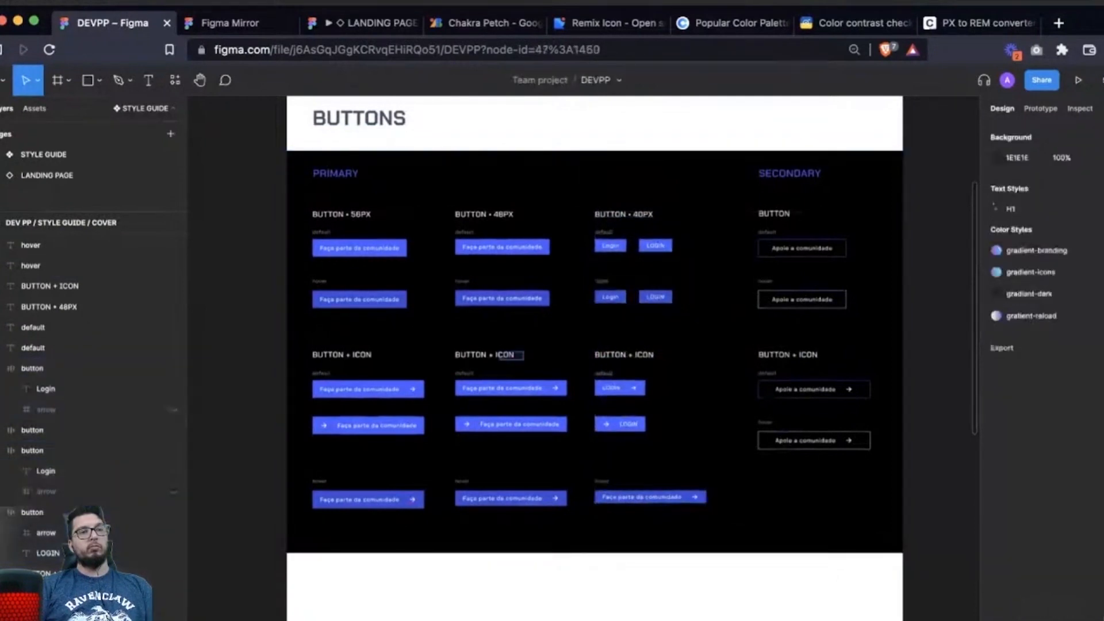
# Delete the 40PX column's default LOGIN button that has the arrow before its label.
pyautogui.scroll(5, 641, 442)
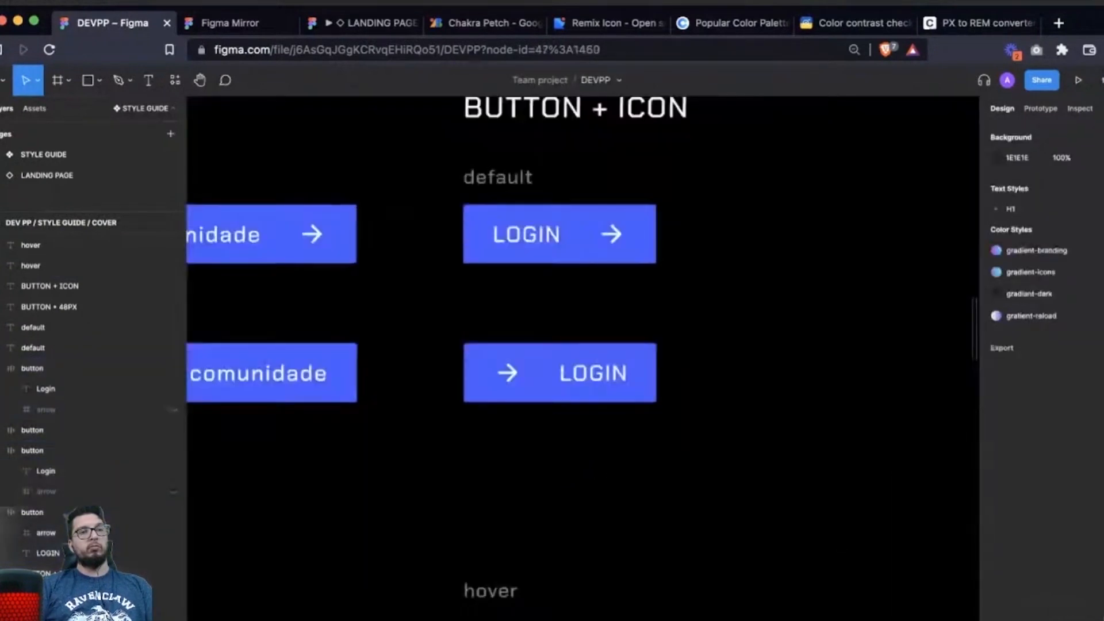
pyautogui.click(575, 373)
pyautogui.press('BackSpace')
# Copy the user-3-line icon as SVG at 24px from the Remix Icon site and return to the DEVPP Figma file.
pyautogui.click(575, 235)
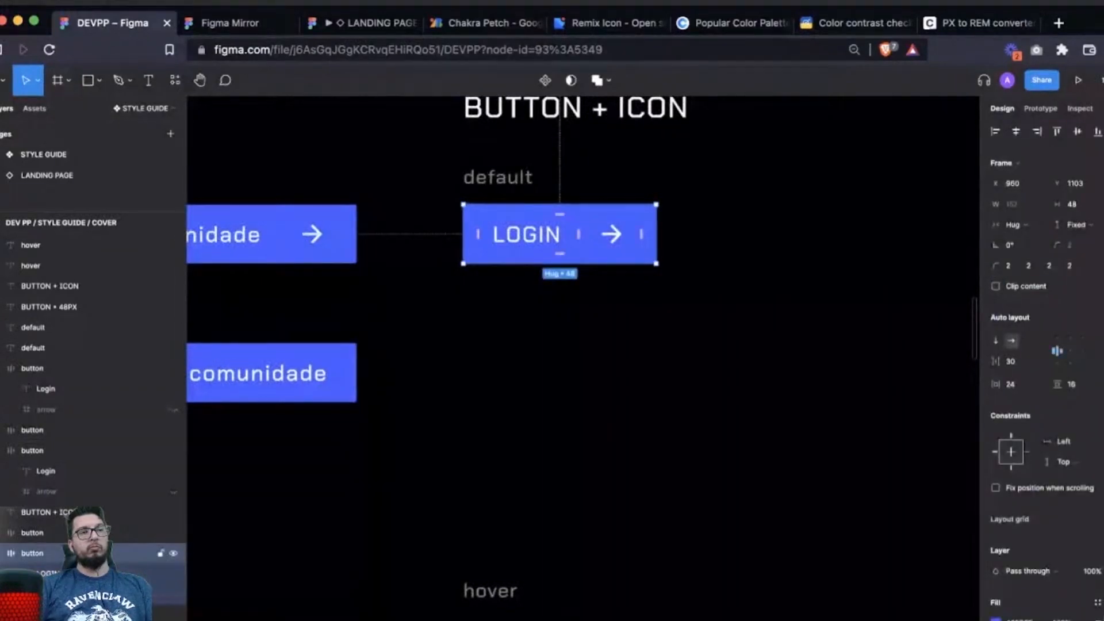
pyautogui.press('super+5')
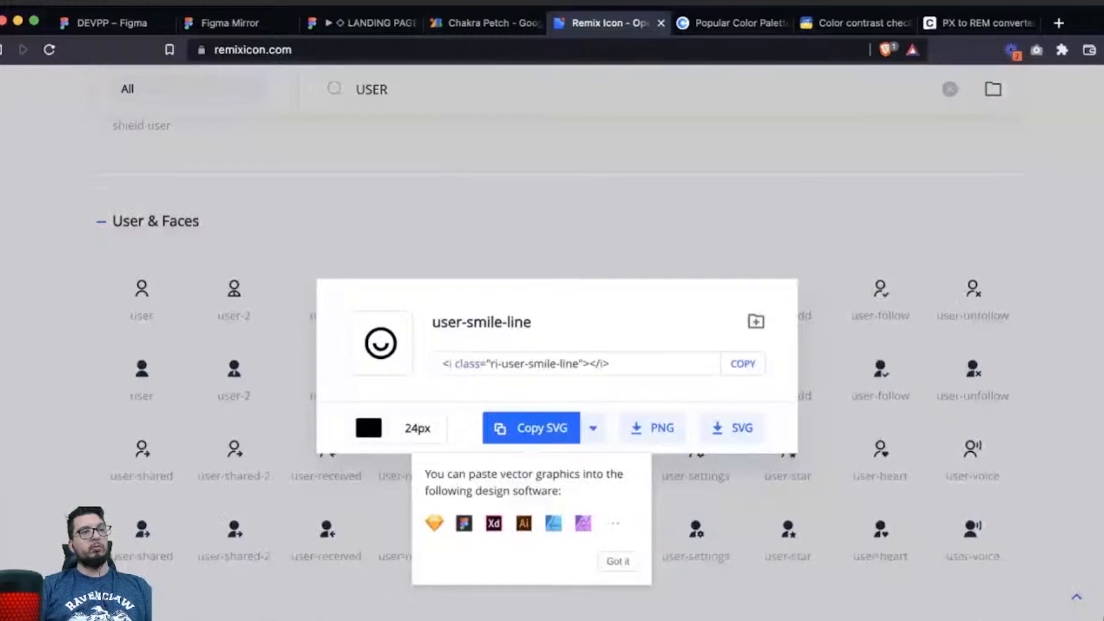
pyautogui.press('Escape')
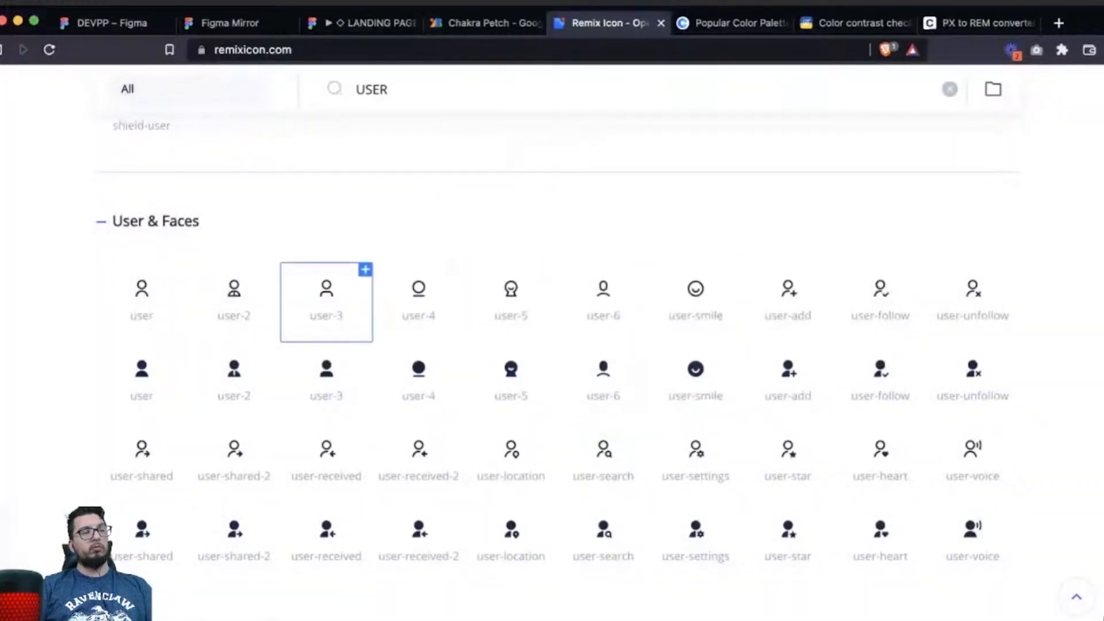
pyautogui.click(325, 296)
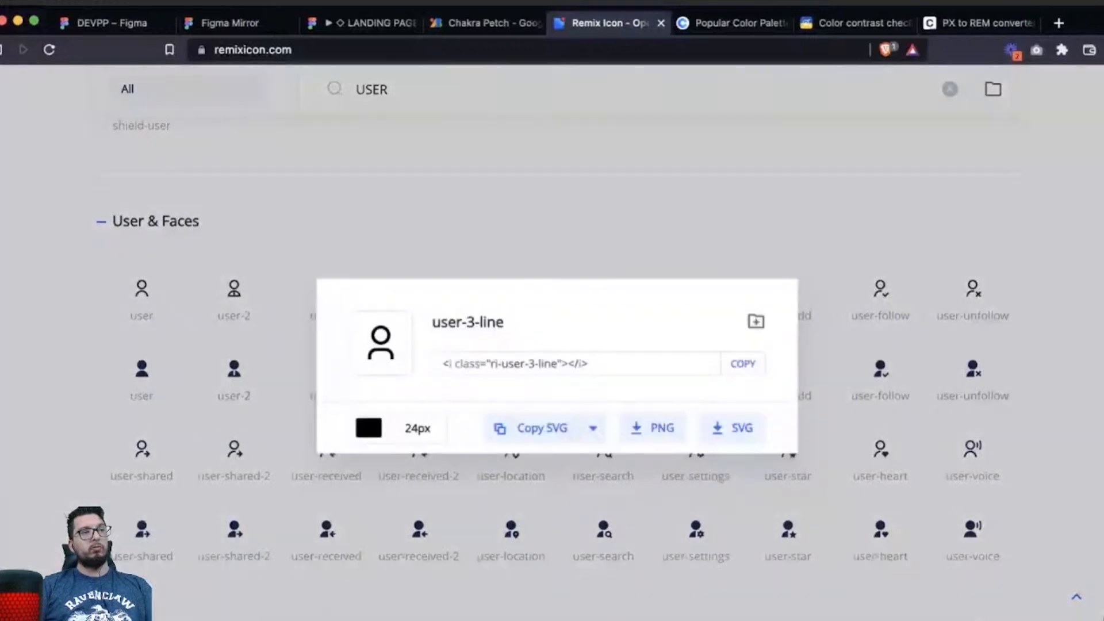
pyautogui.click(541, 428)
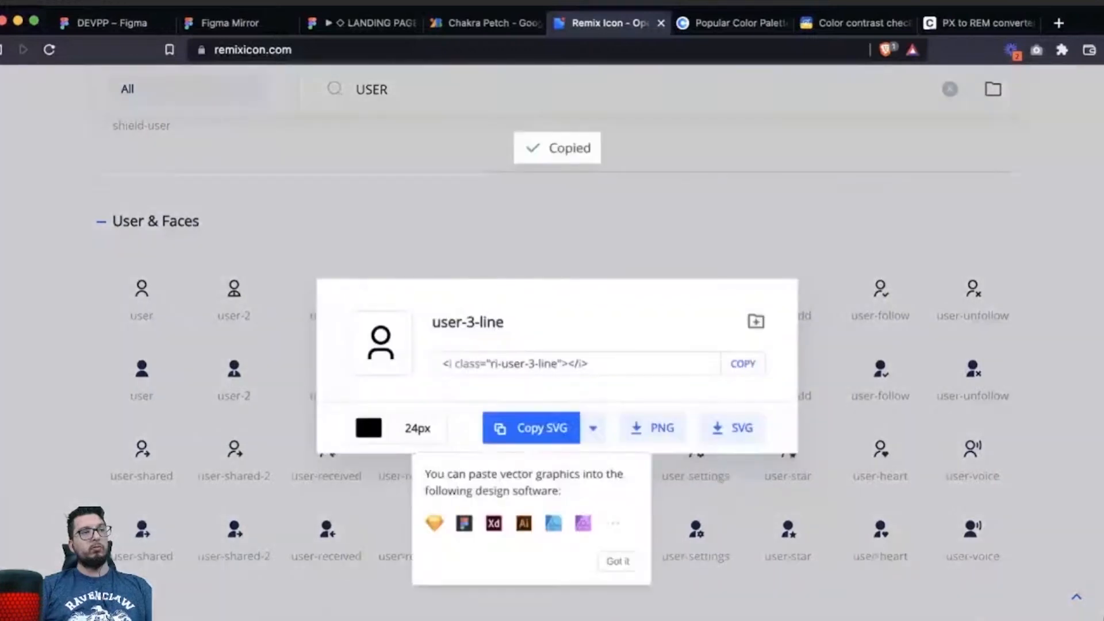
pyautogui.press('super+1')
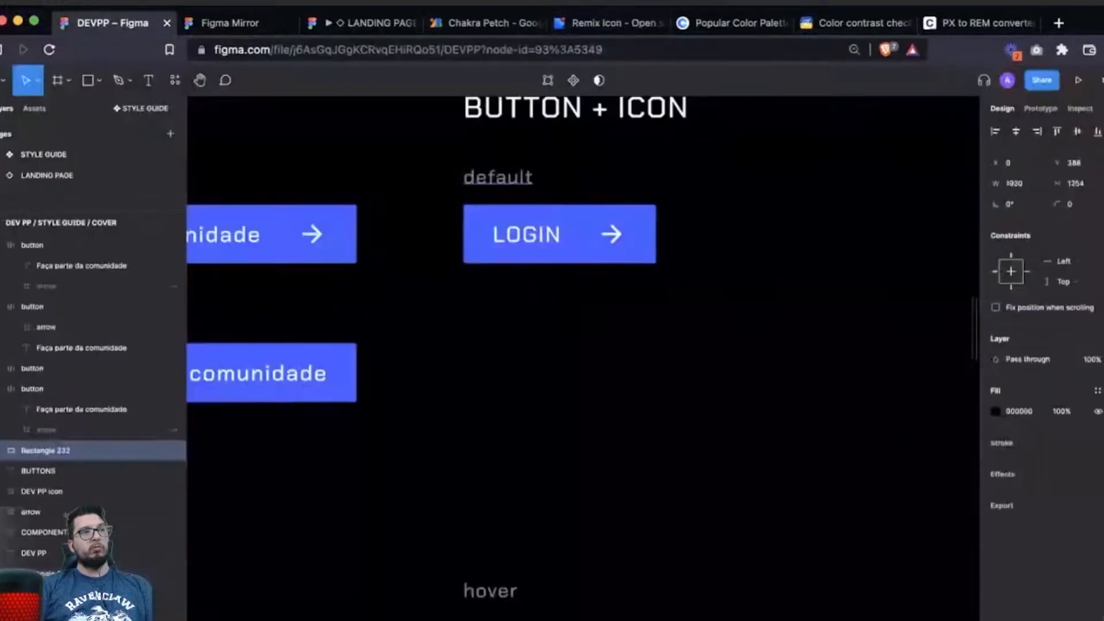
# Paste the copied user icon, place it just below the 40PX column's default LOGIN icon button, and recolor it to FFFFFF.
pyautogui.scroll(5, 518, 161)
pyautogui.click(610, 370)
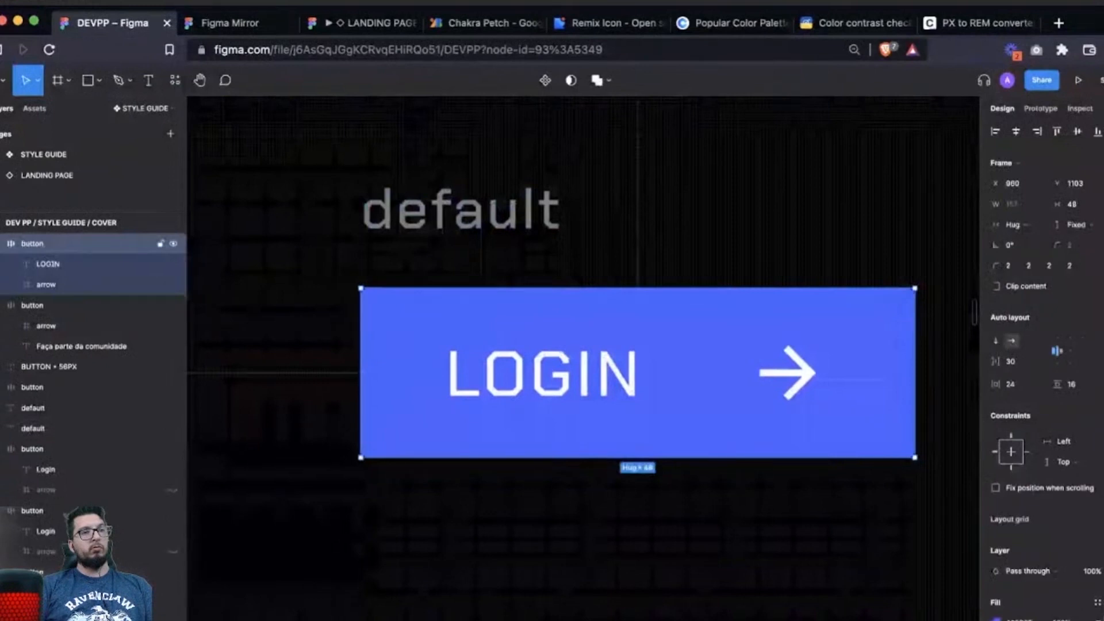
pyautogui.click(637, 316)
pyautogui.press('super+v')
pyautogui.press('super+v')
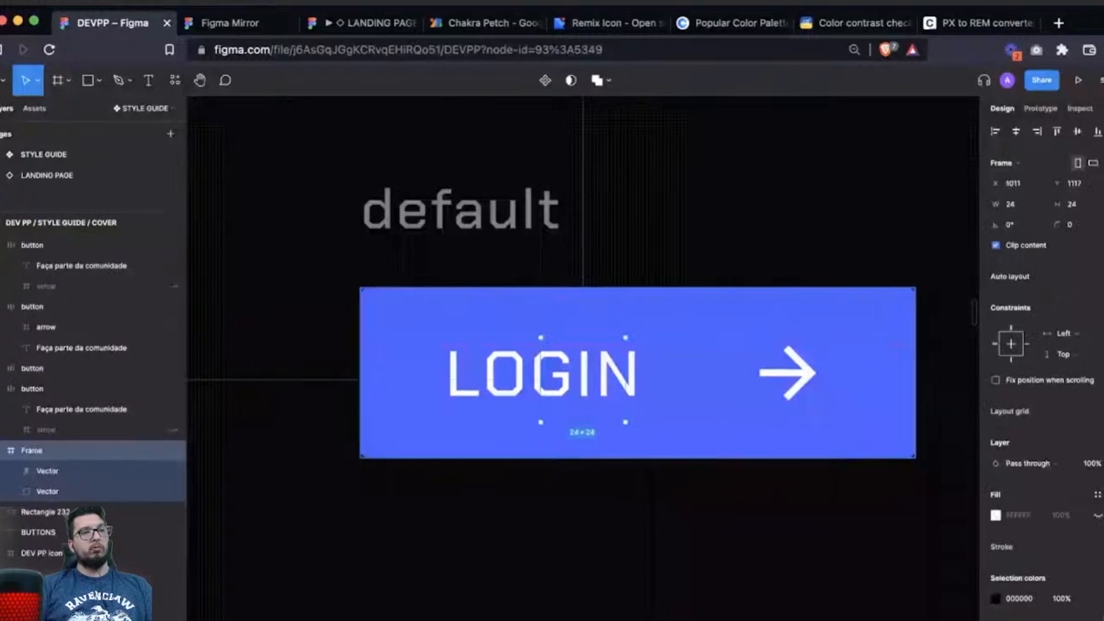
pyautogui.press('Right')
pyautogui.moveTo(585, 377); pyautogui.dragTo(727, 523)
pyautogui.click(1019, 599)
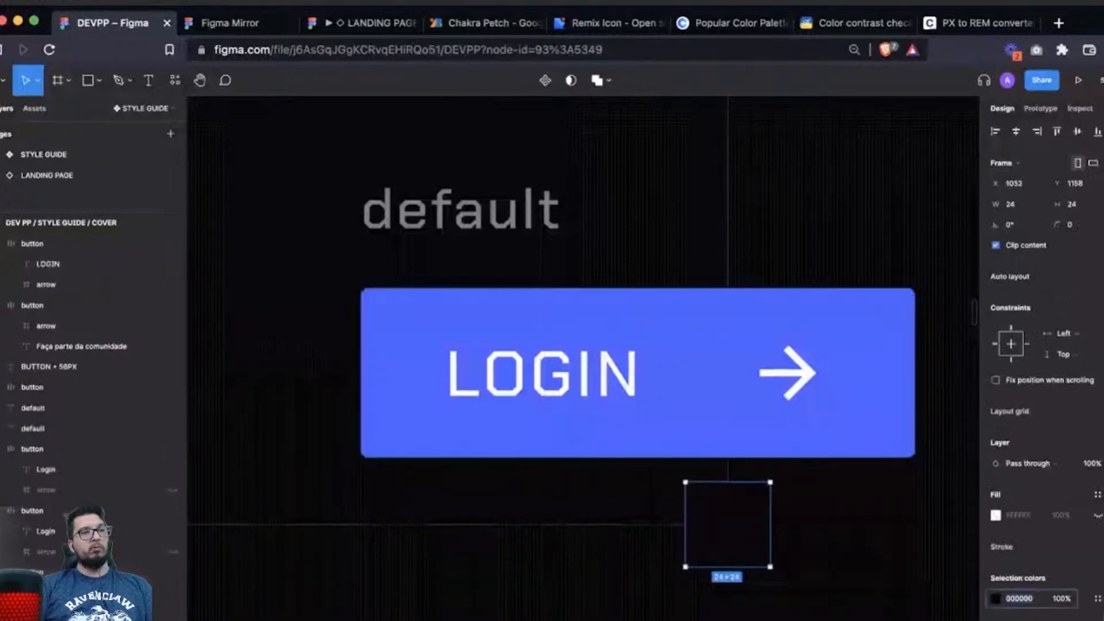
pyautogui.write('FFFFFF')
pyautogui.press('Return')
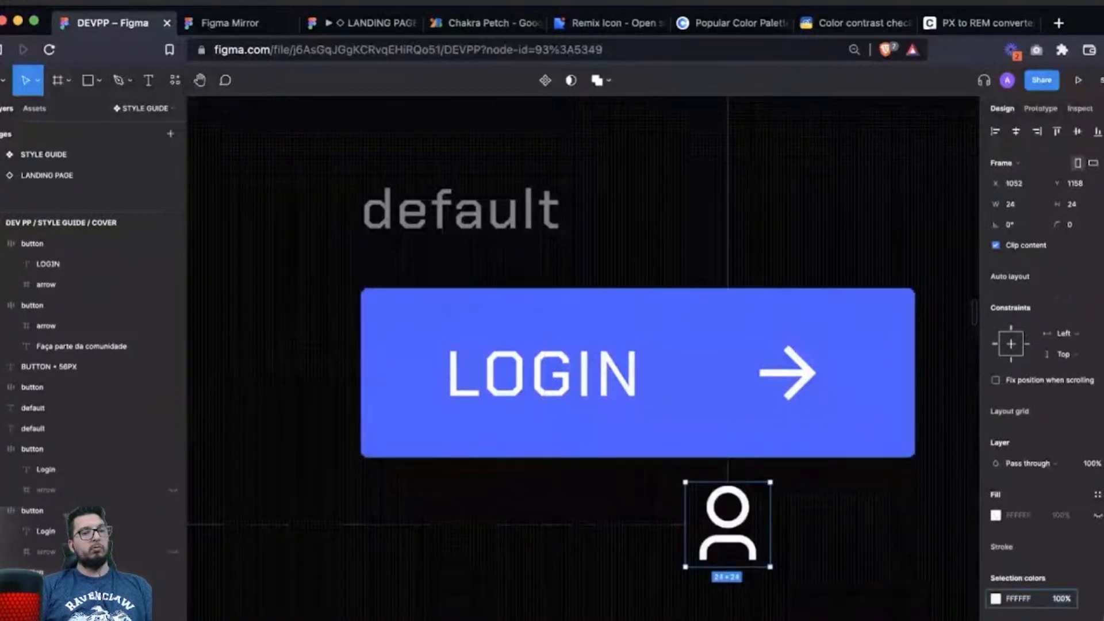
# Place the white user icon over the LOGIN button's arrow, inside its arrow frame, and delete the arrow vector.
pyautogui.moveTo(727, 523); pyautogui.dragTo(786, 373)
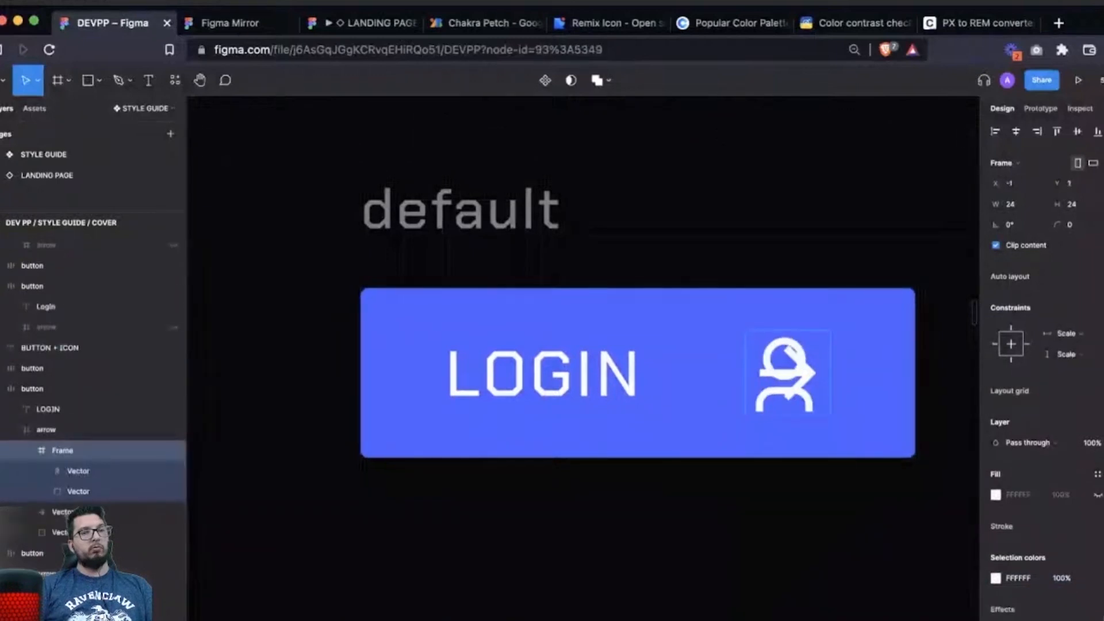
pyautogui.click(115, 512)
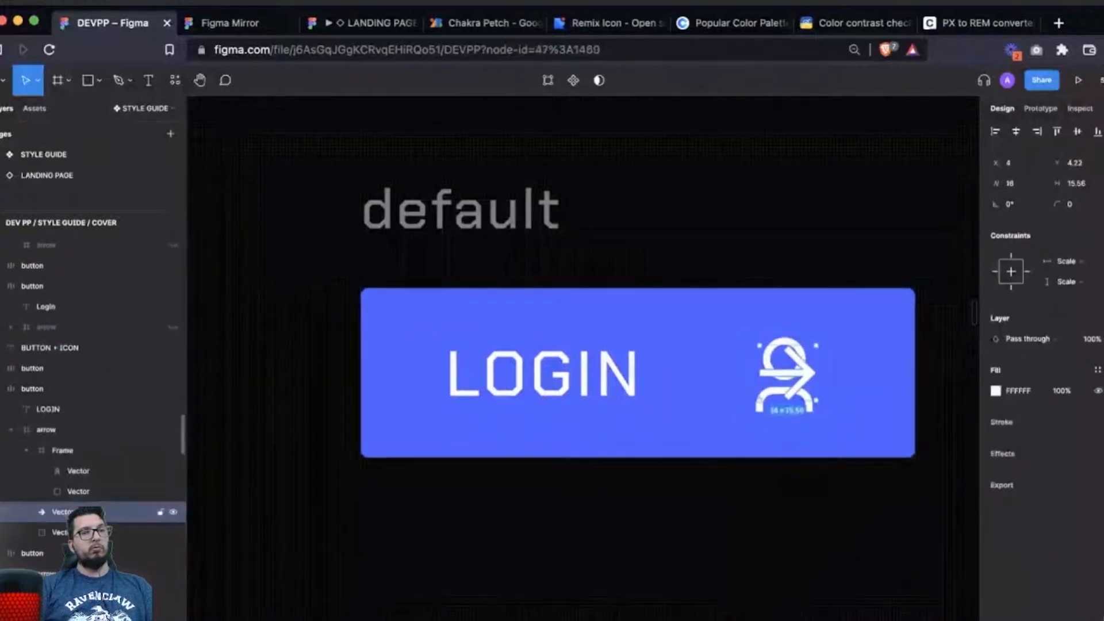
pyautogui.press('Delete')
pyautogui.scroll(-5, 476, 360)
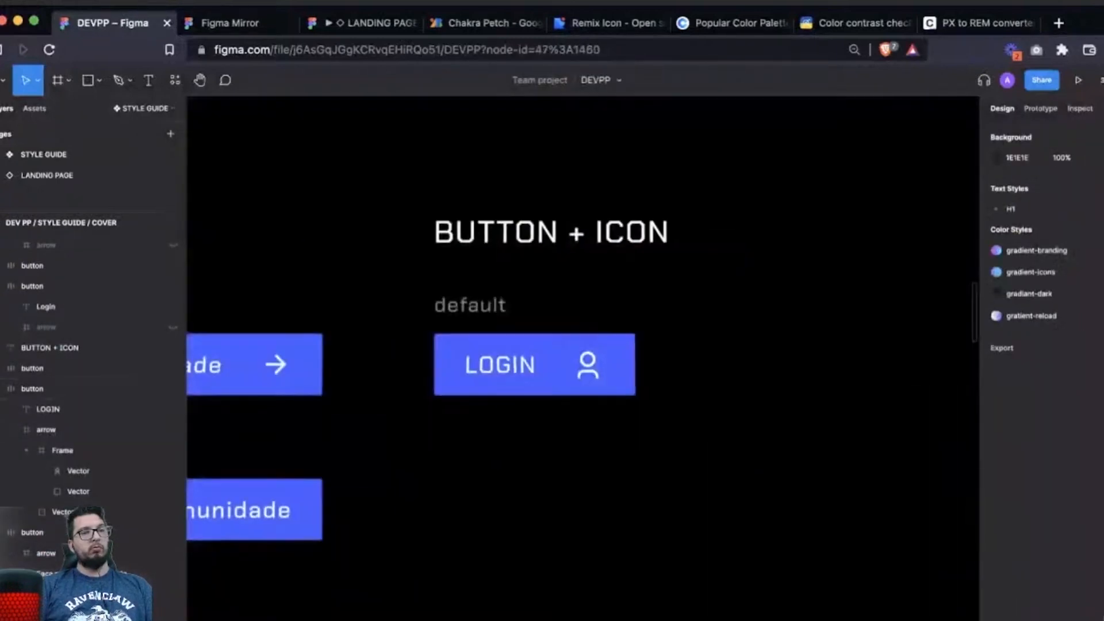
# Duplicate the user-icon LOGIN button about 12 px below the original and put the icon before the label in the copy.
pyautogui.click(32, 388)
pyautogui.hotkey('shift', '2')
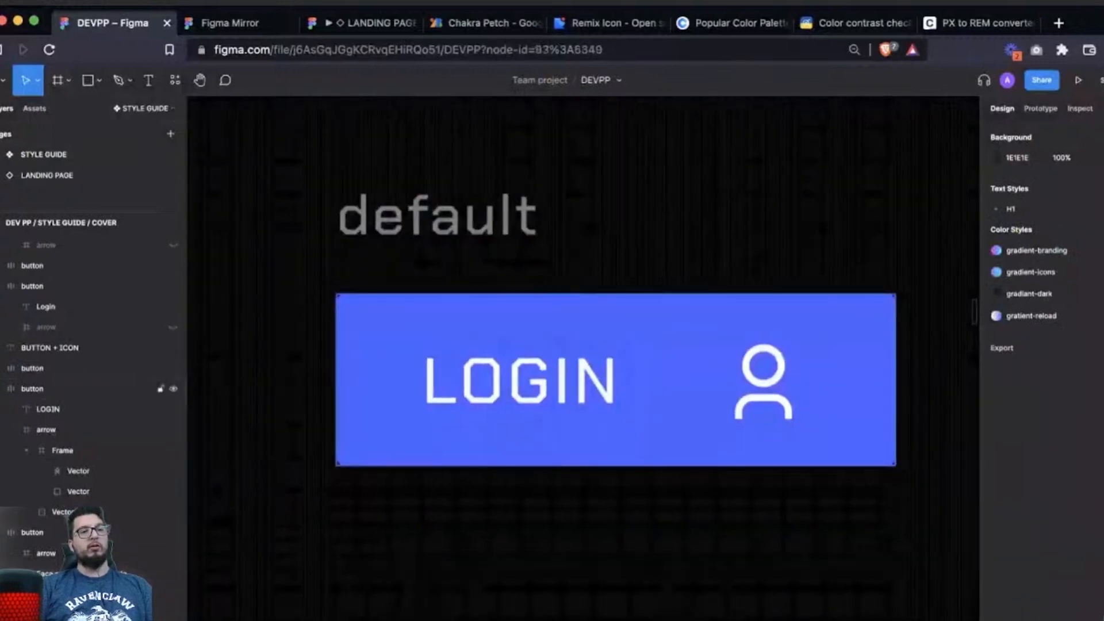
pyautogui.click(32, 389)
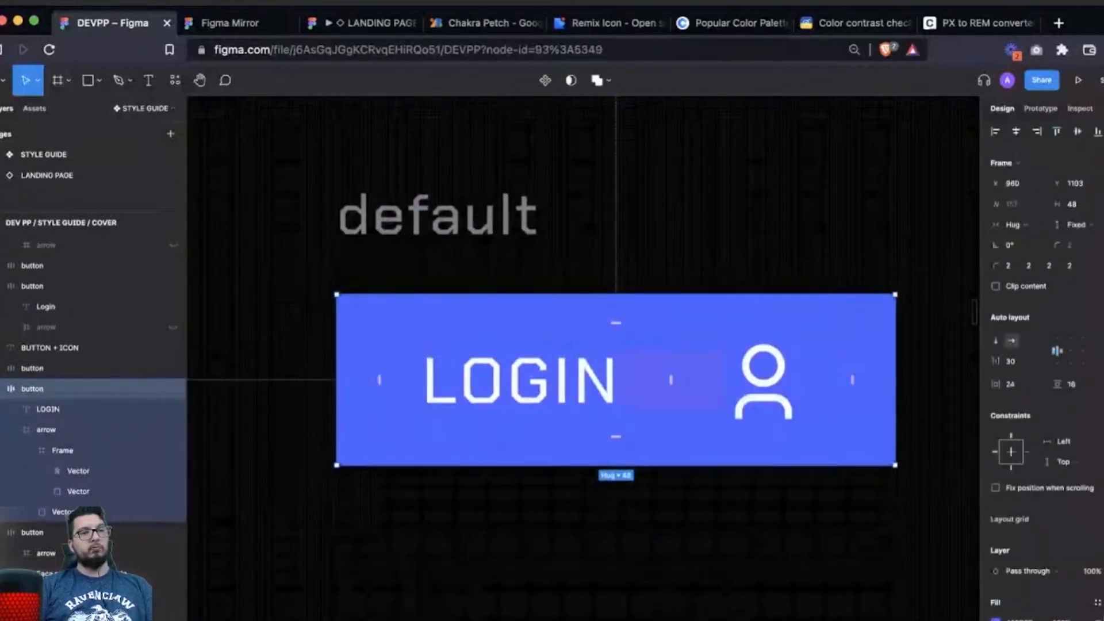
pyautogui.scroll(-5, 583, 357)
pyautogui.press('super+d')
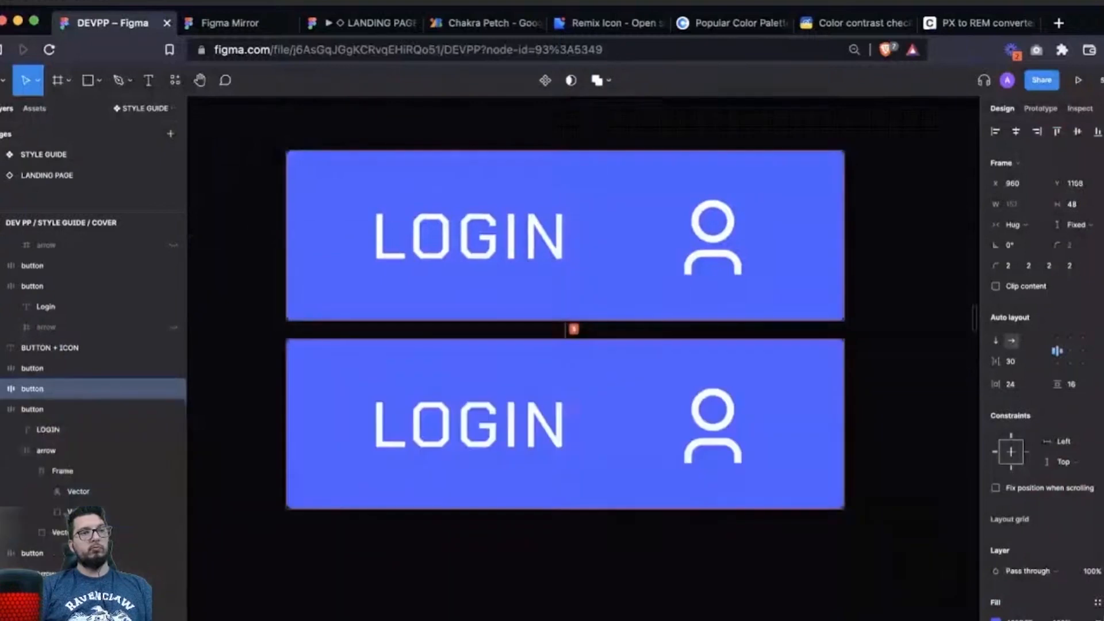
pyautogui.scroll(-3, 565, 316)
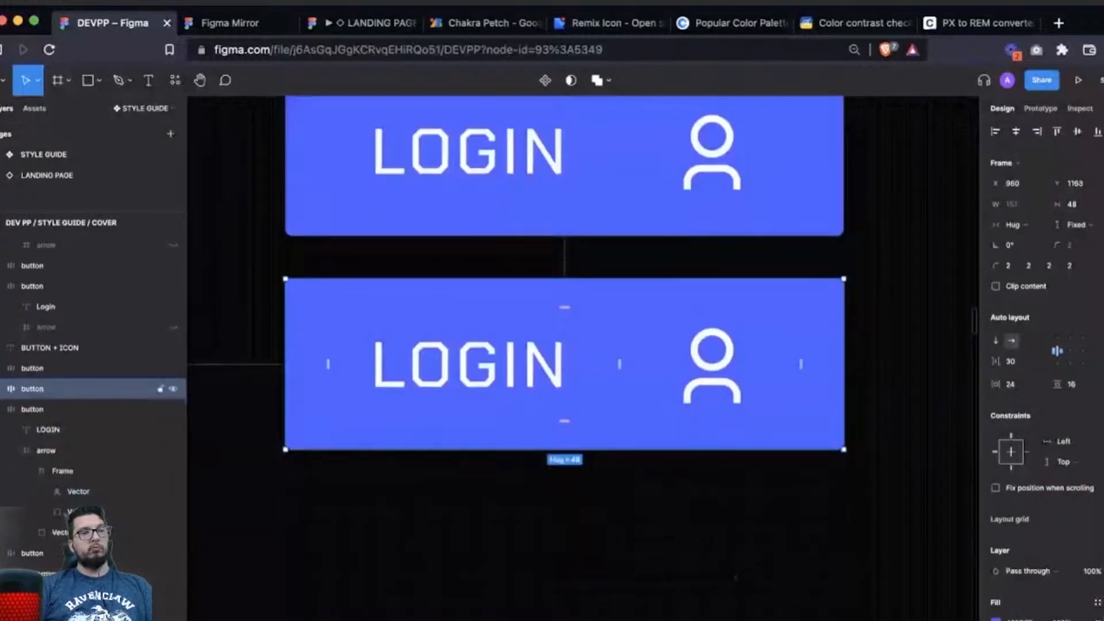
pyautogui.doubleClick(712, 366)
pyautogui.press('Left')
pyautogui.click(564, 512)
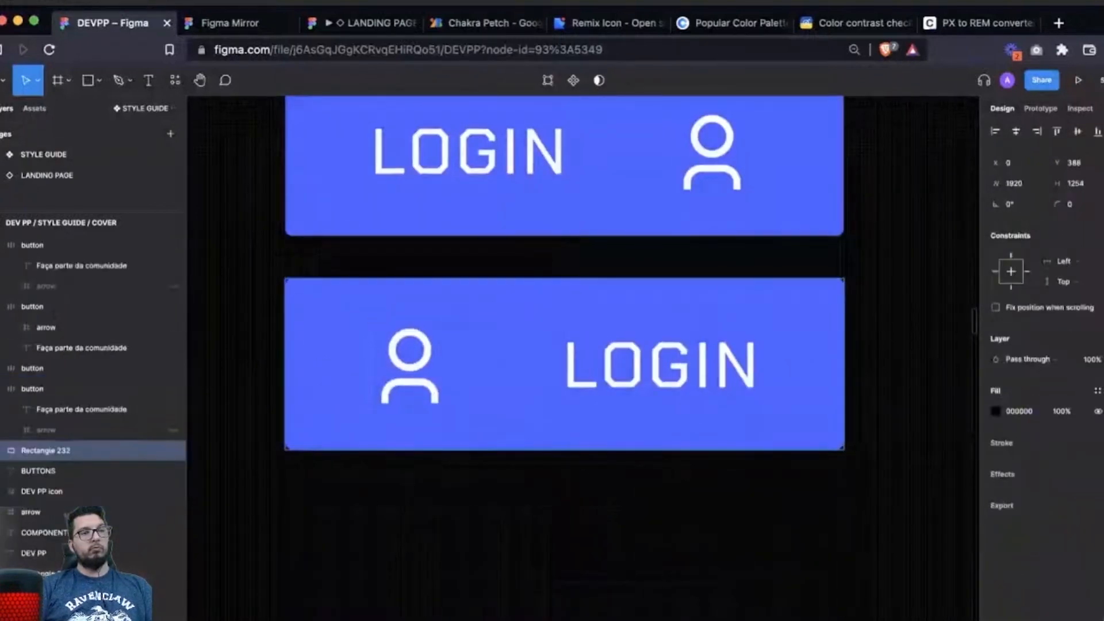
# Reduce the spacing between the user icon and the LOGIN label in the duplicated button to 12.
pyautogui.doubleClick(510, 364)
pyautogui.moveTo(509, 364); pyautogui.dragTo(489, 362)
pyautogui.click(529, 506)
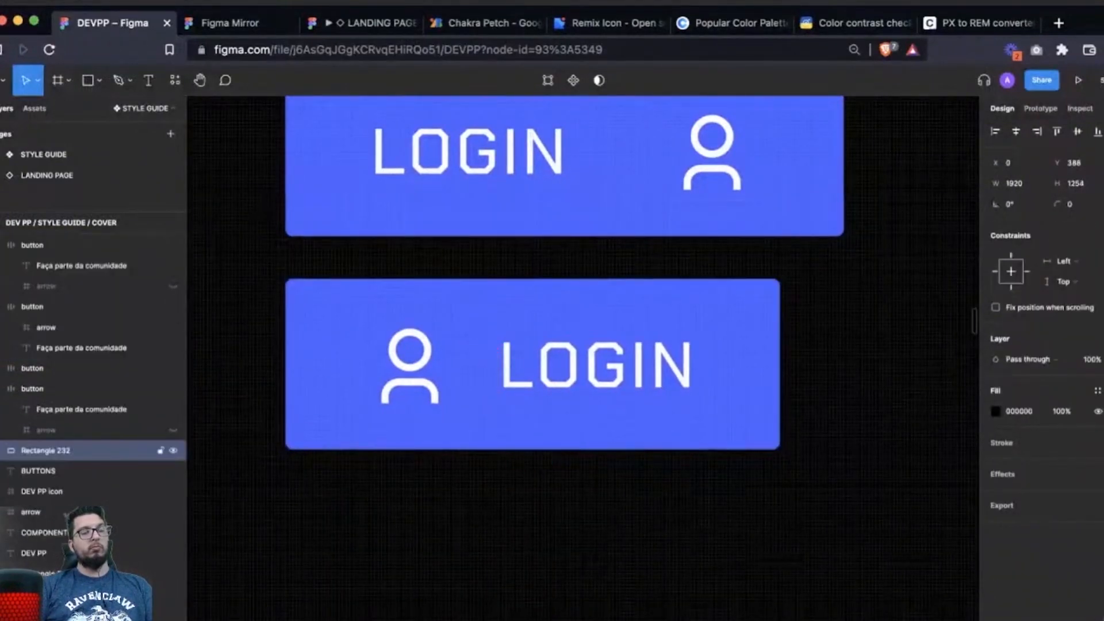
# Move the leading-icon LOGIN button down, level with the 48PX column's second row of default icon buttons.
pyautogui.press('super+minus')
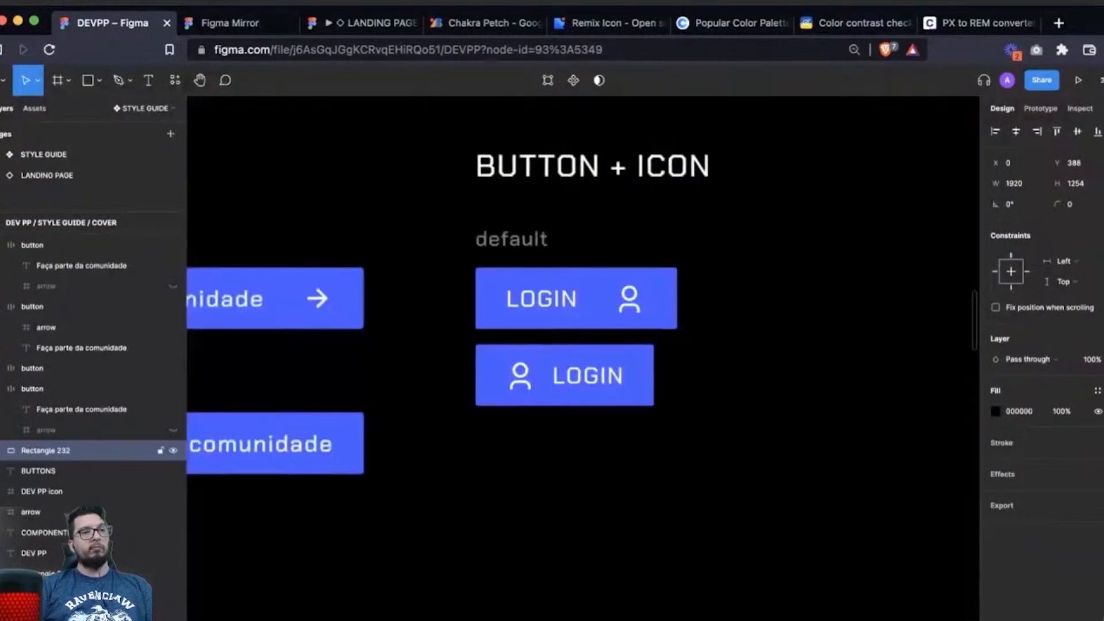
pyautogui.hscroll(-2, 583, 362)
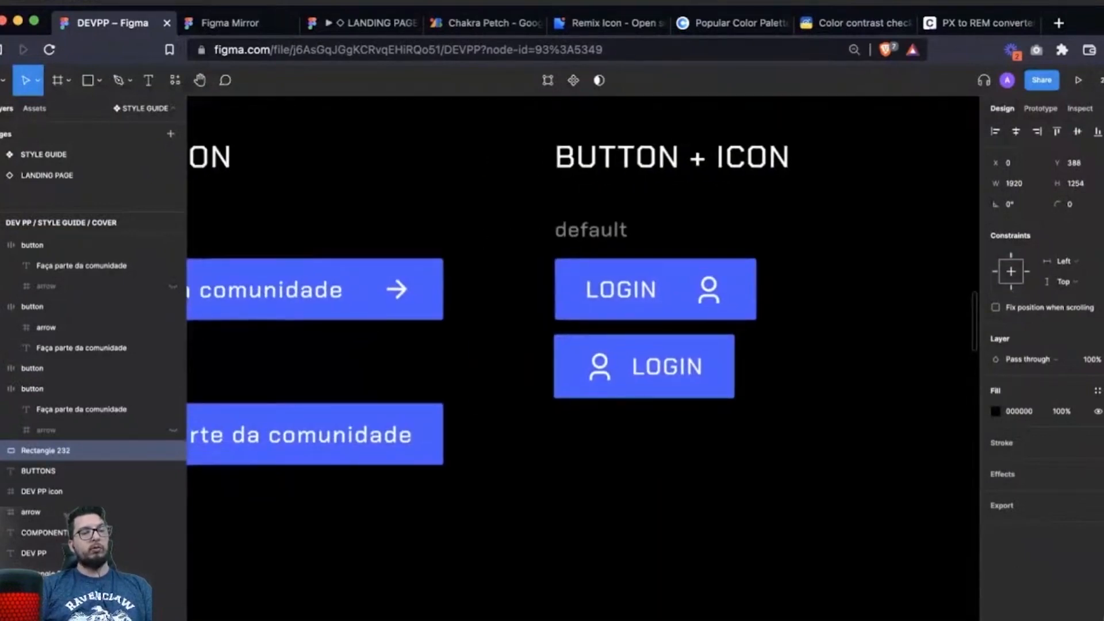
pyautogui.moveTo(644, 366); pyautogui.dragTo(645, 435)
pyautogui.scroll(-1, 646, 434)
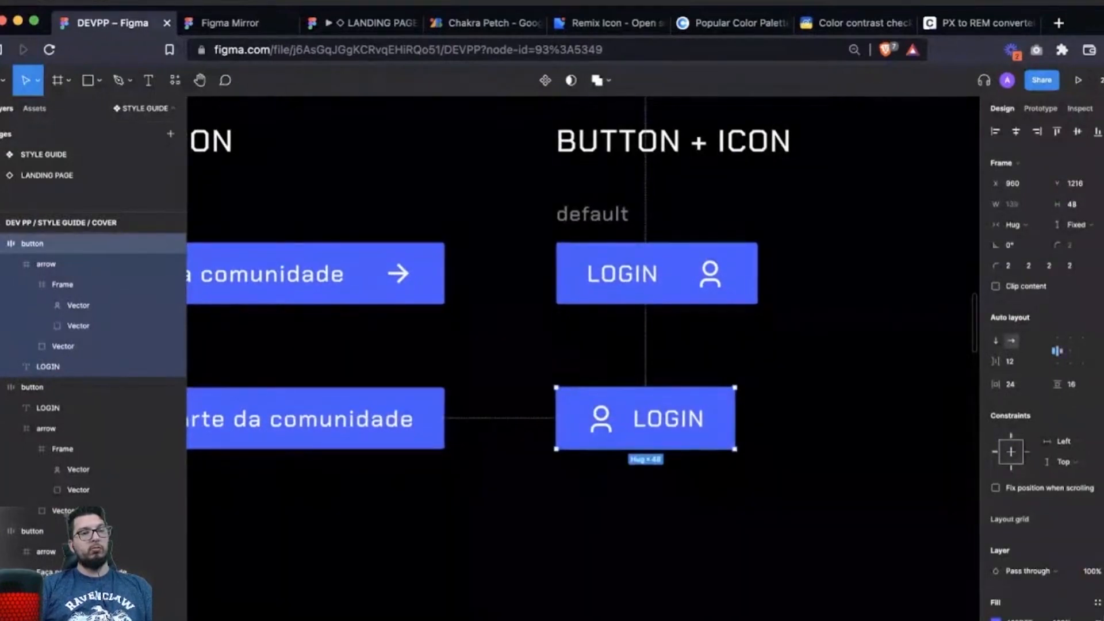
# Delete the LOGIN button with the trailing user icon and move the leading-icon version up into its place.
pyautogui.click(571, 271)
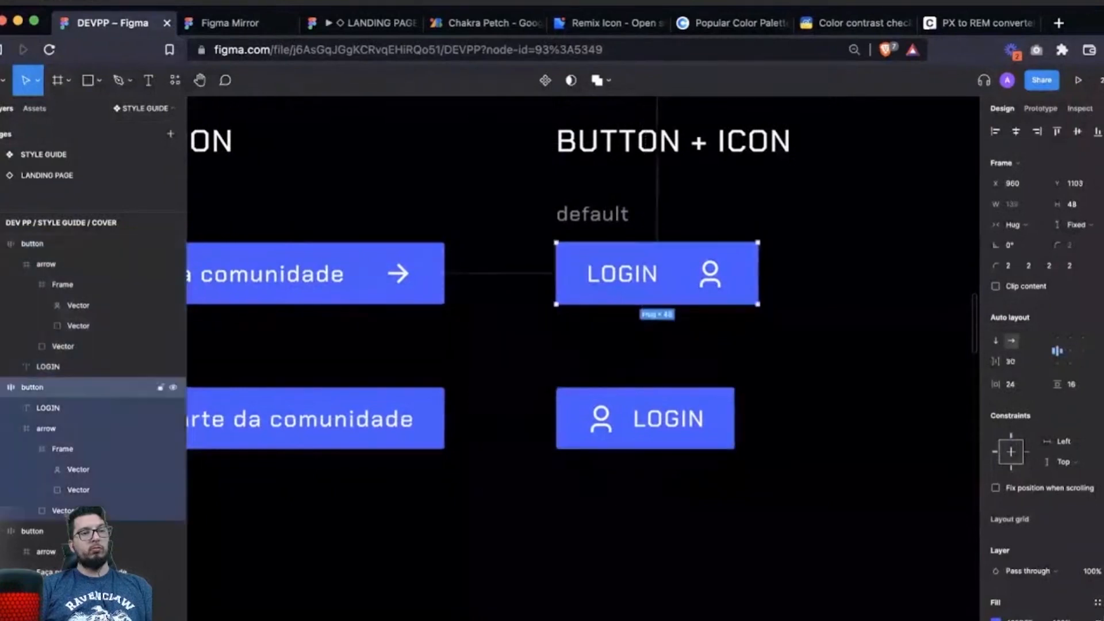
pyautogui.press('Delete')
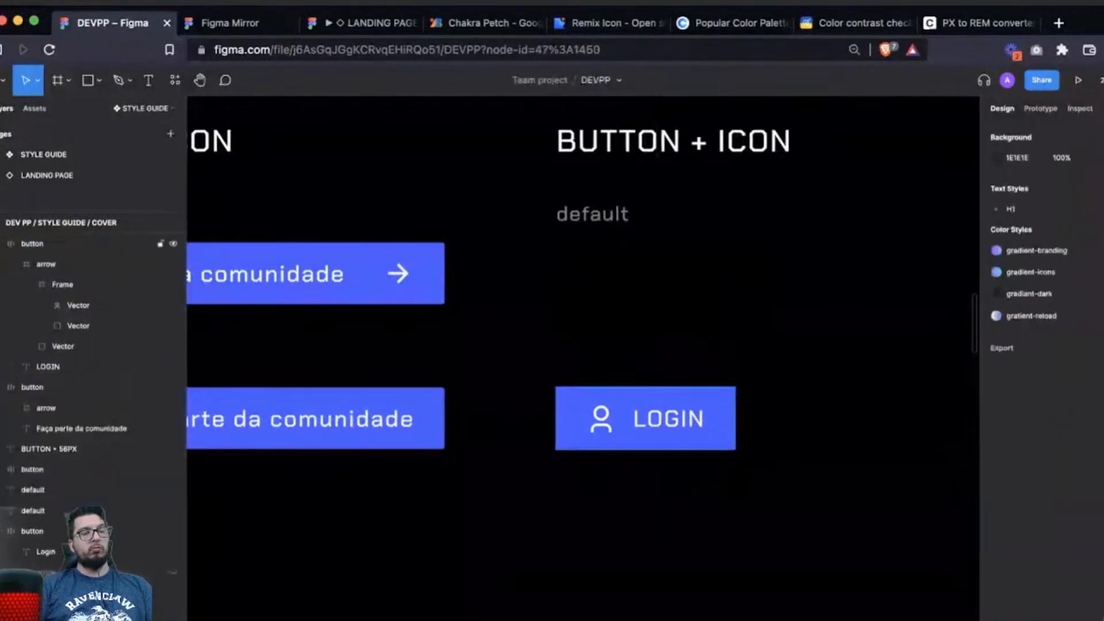
pyautogui.moveTo(645, 418); pyautogui.dragTo(645, 274)
pyautogui.click(650, 368)
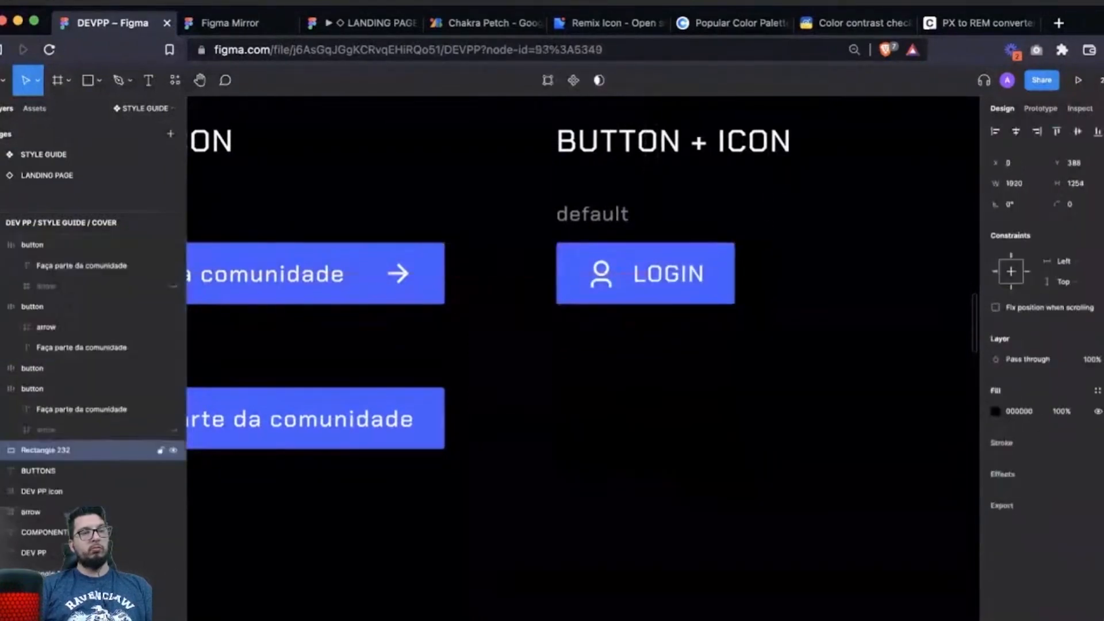
# Delete the lowercase-labelled Login hover button in the BUTTON • 40PX section.
pyautogui.press('super+minus')
pyautogui.hscroll(-2, 583, 368)
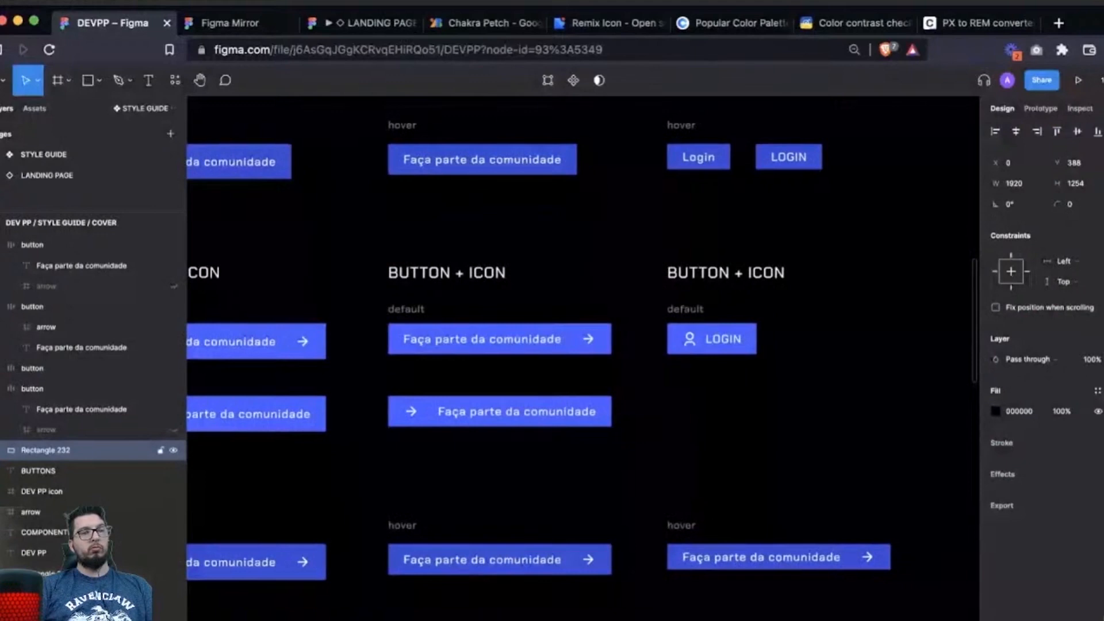
pyautogui.scroll(5, 699, 158)
pyautogui.click(519, 286)
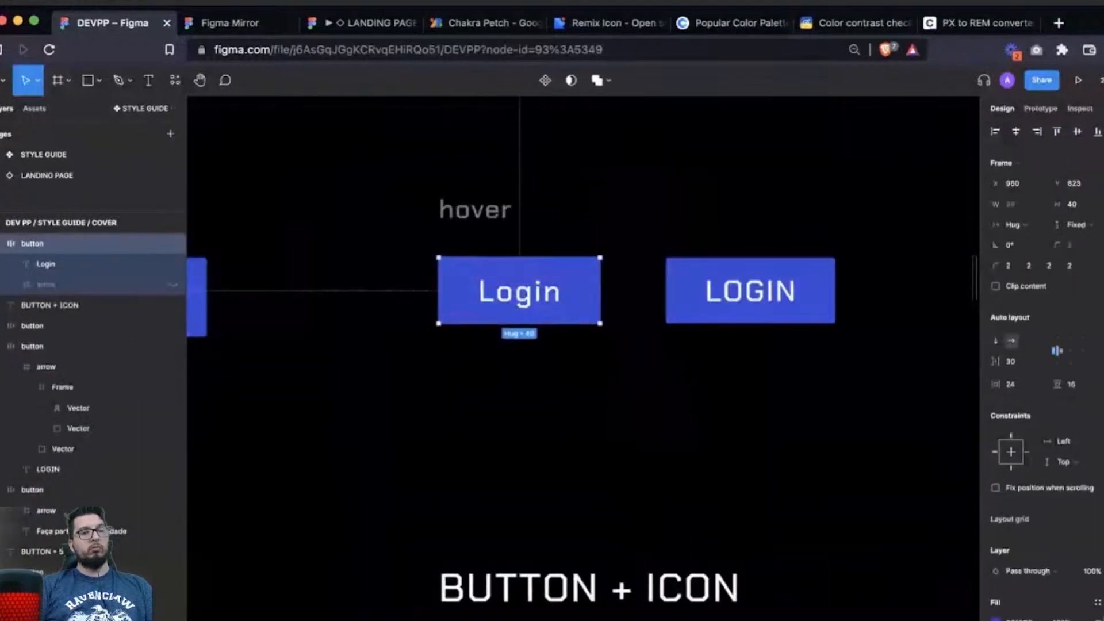
pyautogui.moveTo(438, 291); pyautogui.dragTo(387, 291)
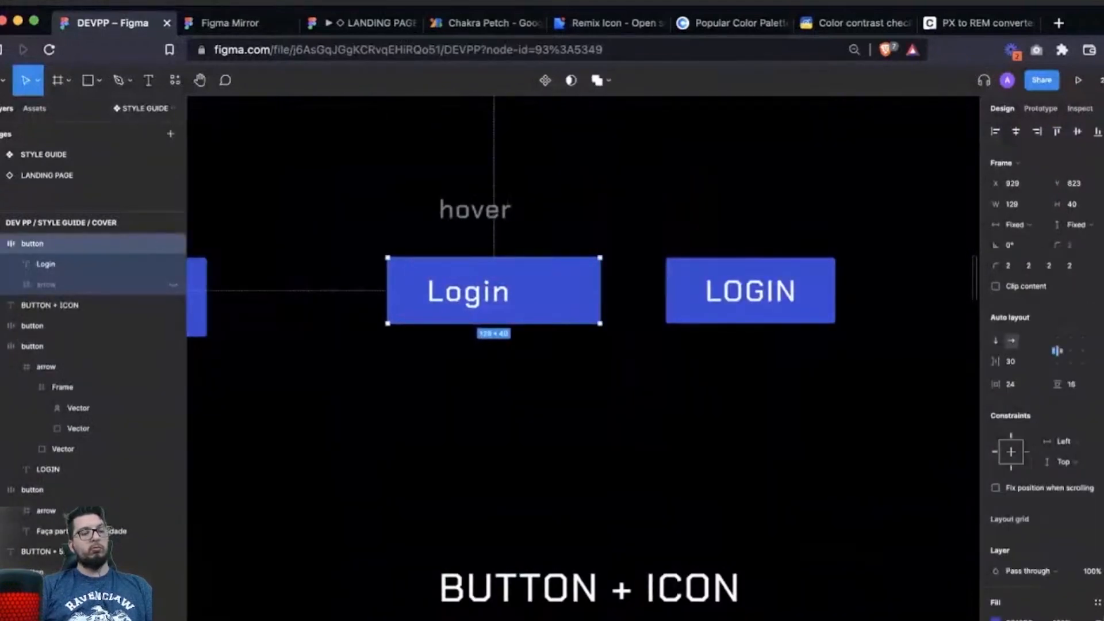
pyautogui.hotkey('ctrl', 'v')
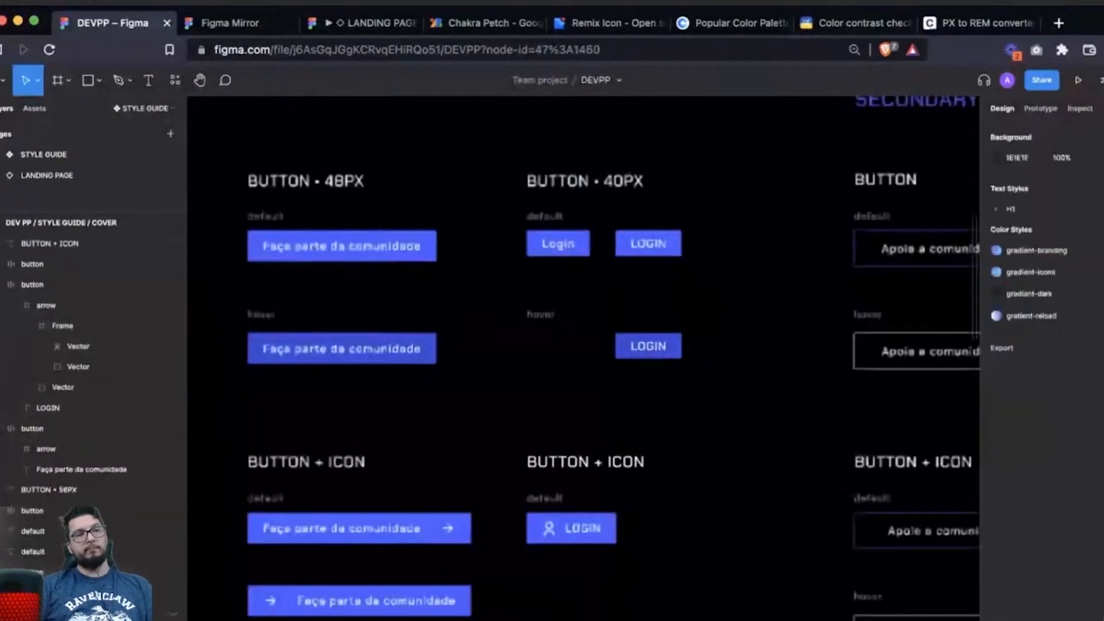
# Copy the user-icon LOGIN button up beneath the plain default buttons of the BUTTON • 40PX section and set its height to 40.
pyautogui.scroll(-2, 601, 393)
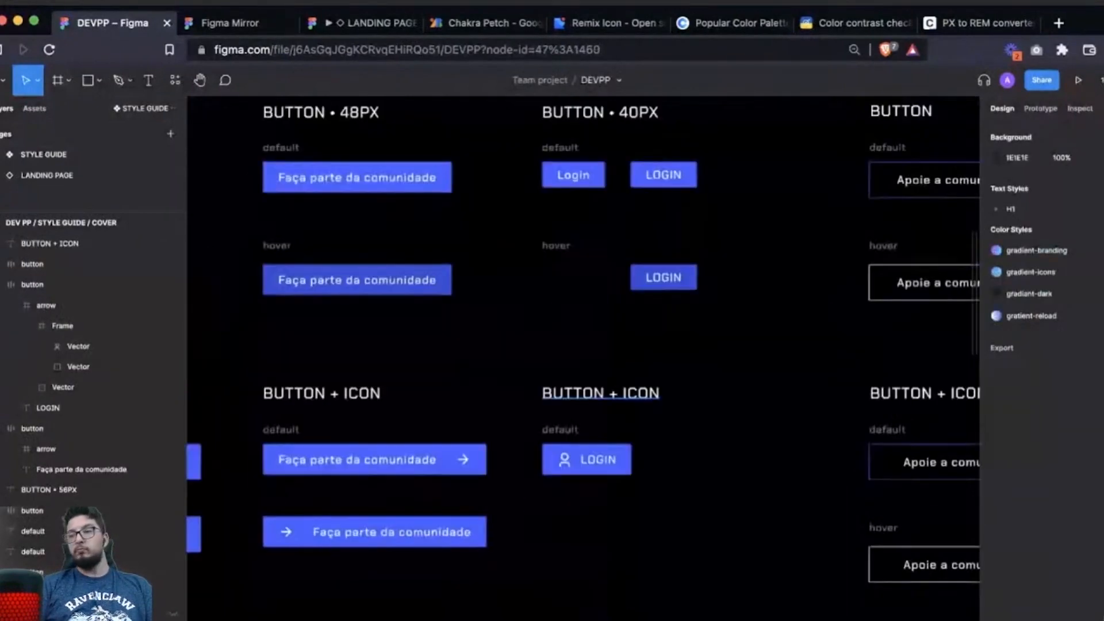
pyautogui.keyDown('alt'); pyautogui.moveTo(586, 459); pyautogui.dragTo(586, 214); pyautogui.keyUp('alt')
pyautogui.scroll(1, 587, 213)
pyautogui.scroll(5, 558, 204)
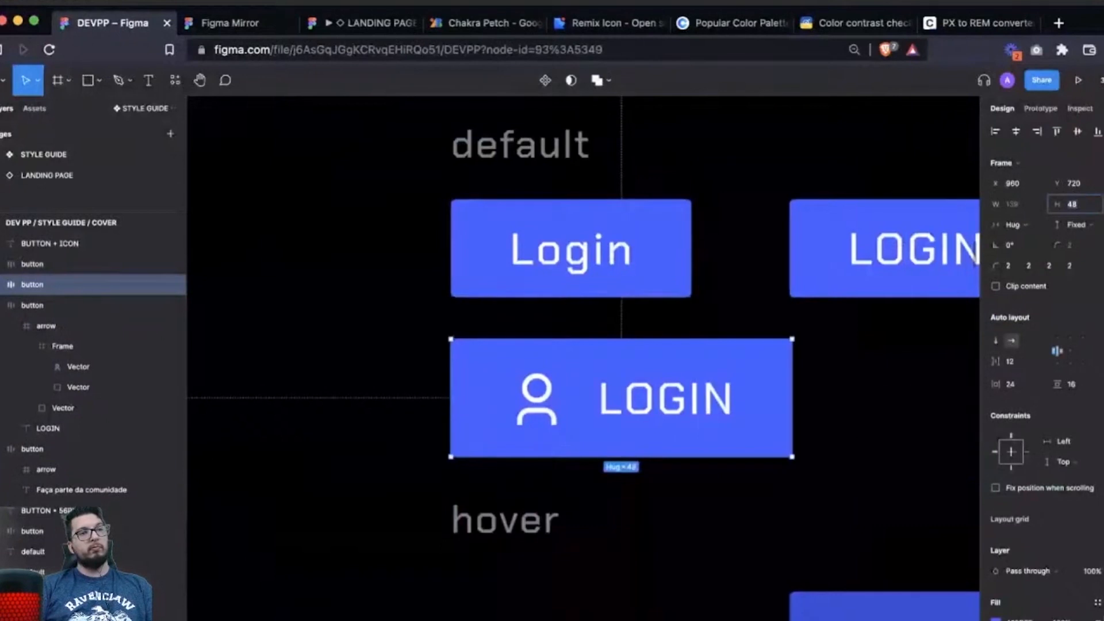
pyautogui.write('40')
pyautogui.press('Return')
# Delete the two text-only default buttons, Login and LOGIN, from the BUTTON • 40PX section.
pyautogui.click(575, 252)
pyautogui.press('Delete')
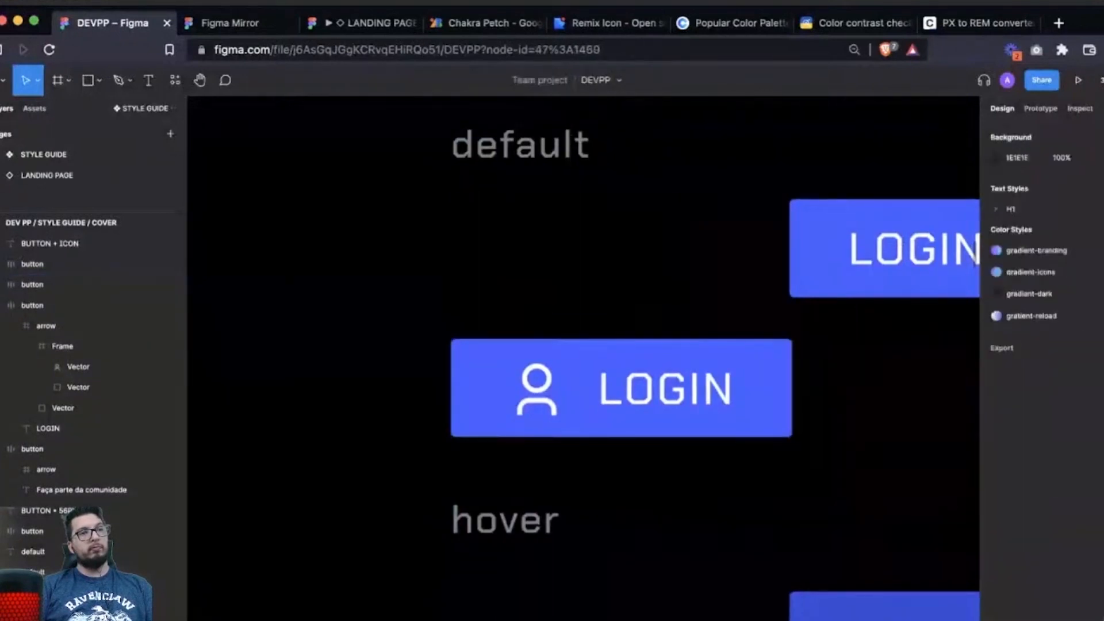
pyautogui.click(885, 248)
pyautogui.press('Delete')
# Move the 40px user-icon LOGIN button up beneath its default label and switch its corner radii to one shared value.
pyautogui.hscroll(-1, 690, 345)
pyautogui.click(636, 389)
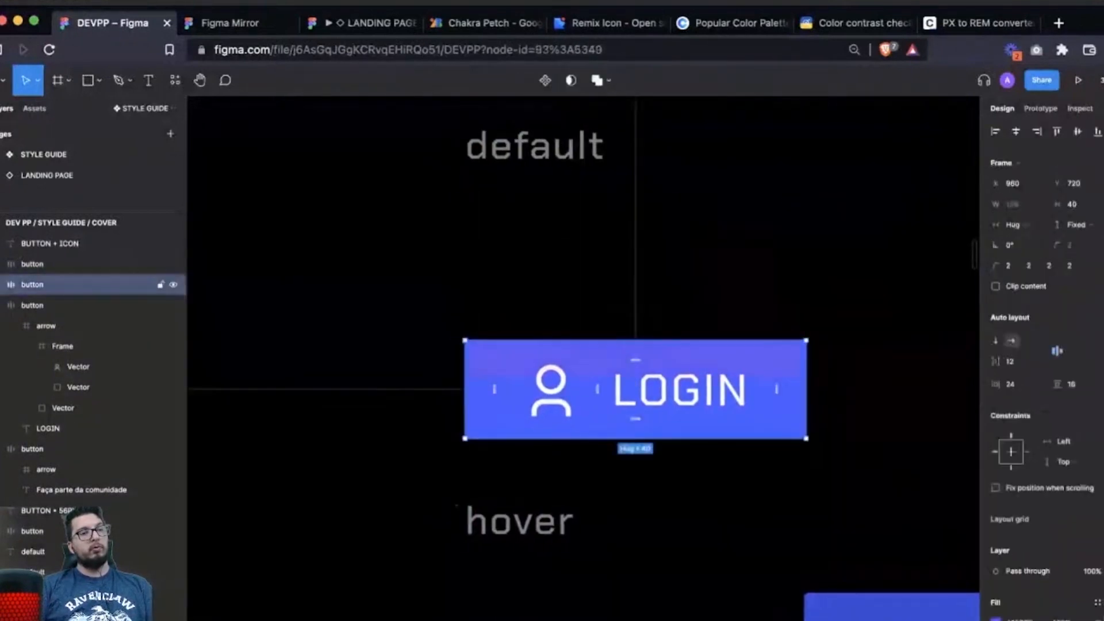
pyautogui.moveTo(635, 389); pyautogui.dragTo(635, 275)
pyautogui.hscroll(1, 575, 276)
pyautogui.moveTo(315, 154); pyautogui.dragTo(786, 389)
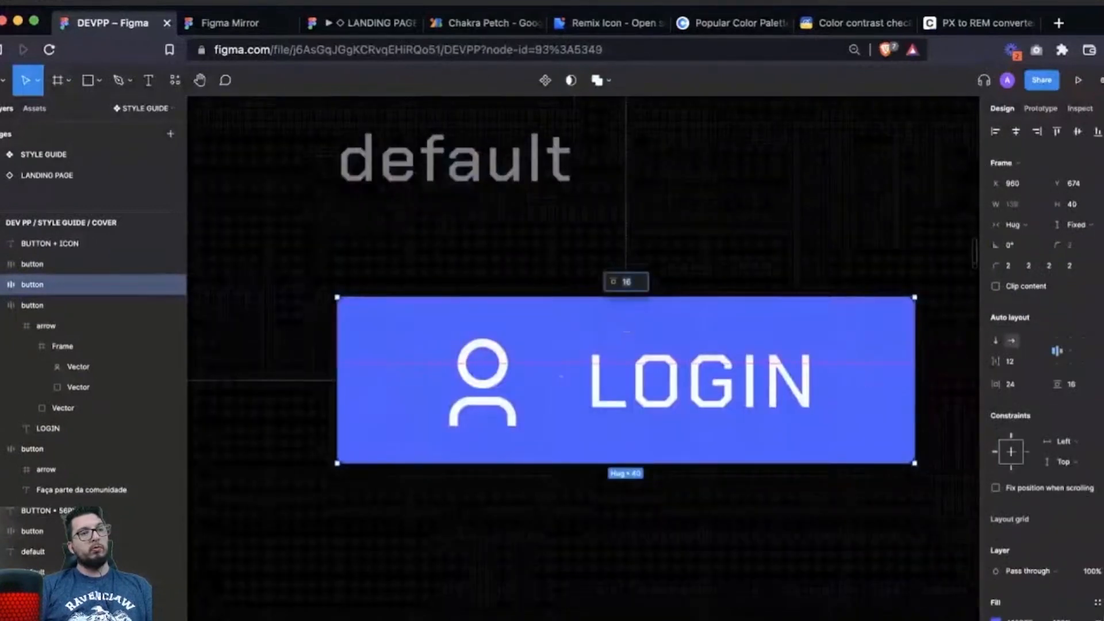
pyautogui.click(1102, 245)
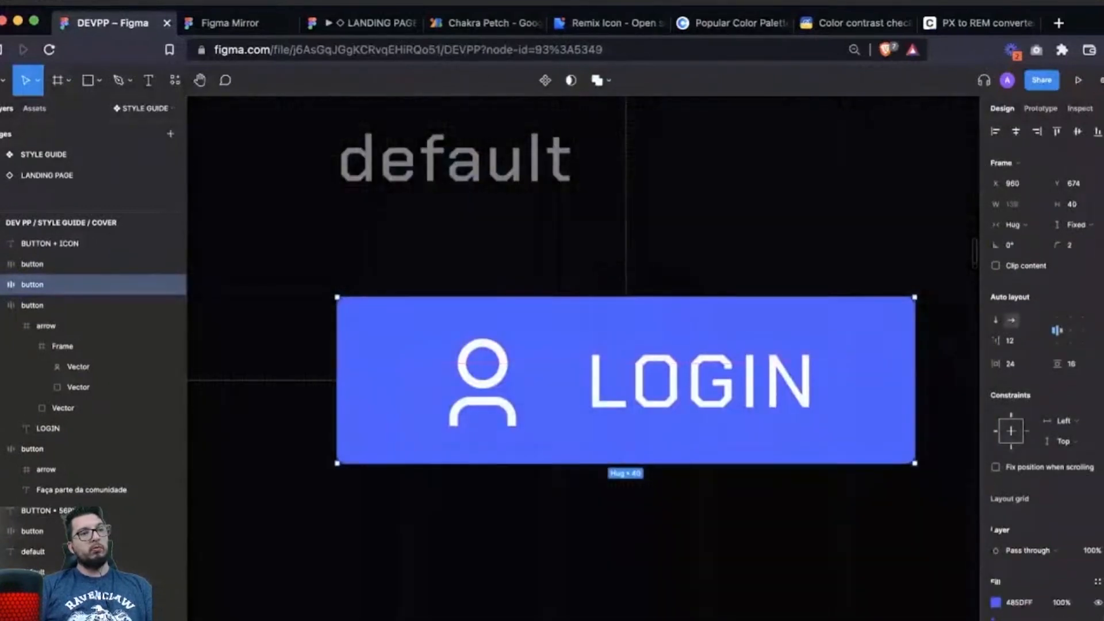
# Try a corner radius of 4 on the 40px LOGIN button, and settle on 100 for a pill shape.
pyautogui.write('4')
pyautogui.press('Return')
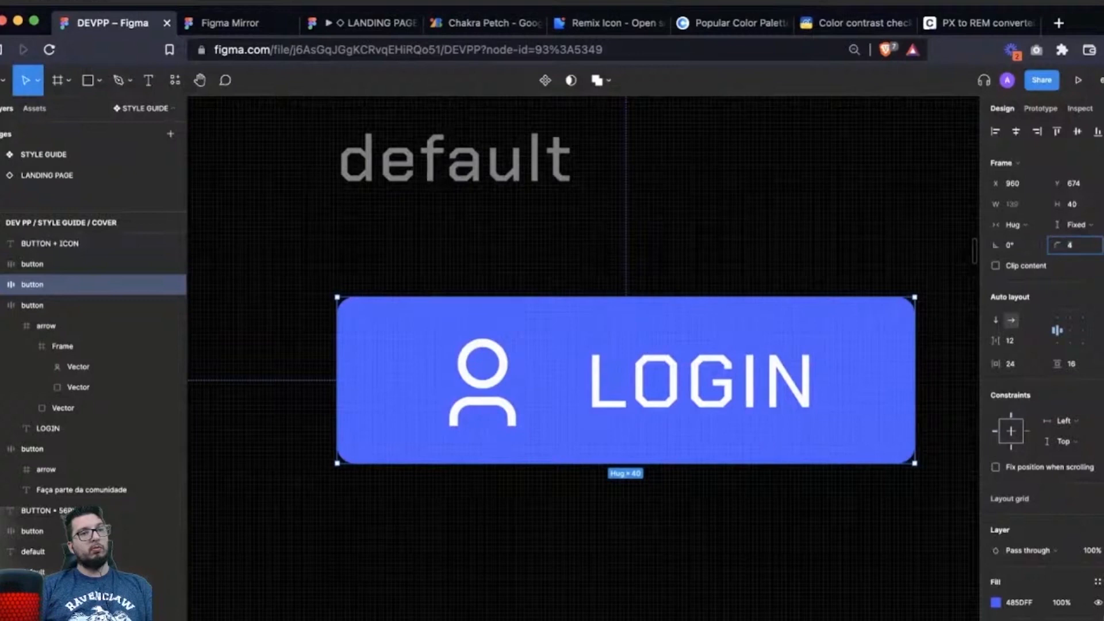
pyautogui.write('100')
pyautogui.press('Return')
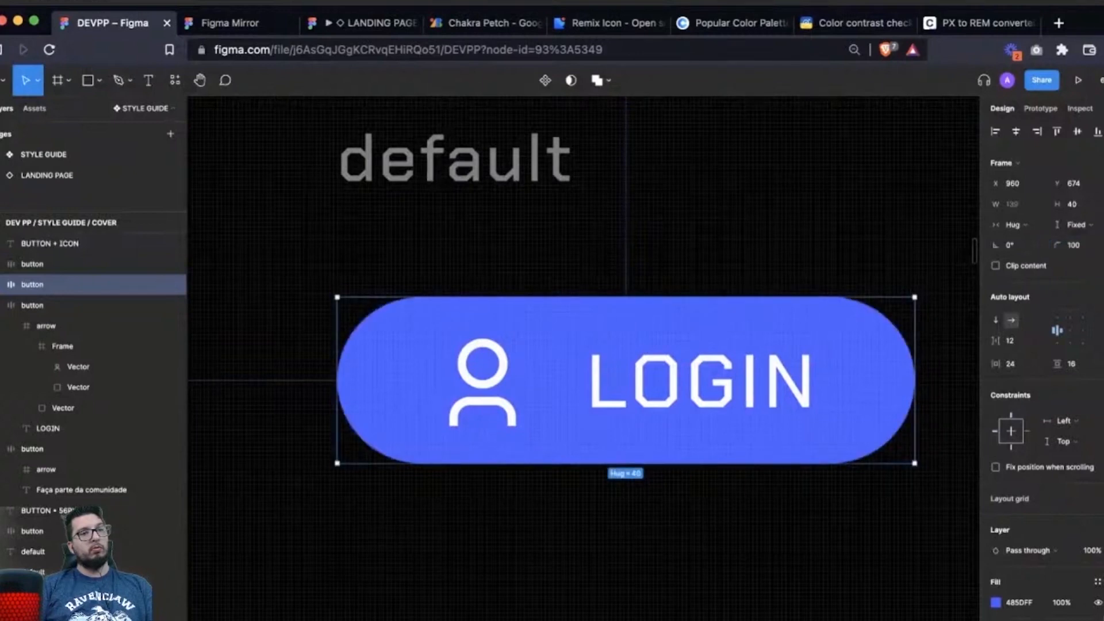
# Adjust the pill-shaped LOGIN button's top and bottom padding on the canvas to 12.
pyautogui.scroll(-1, 625, 380)
pyautogui.hscroll(1, 626, 379)
pyautogui.click(598, 483)
pyautogui.click(598, 368)
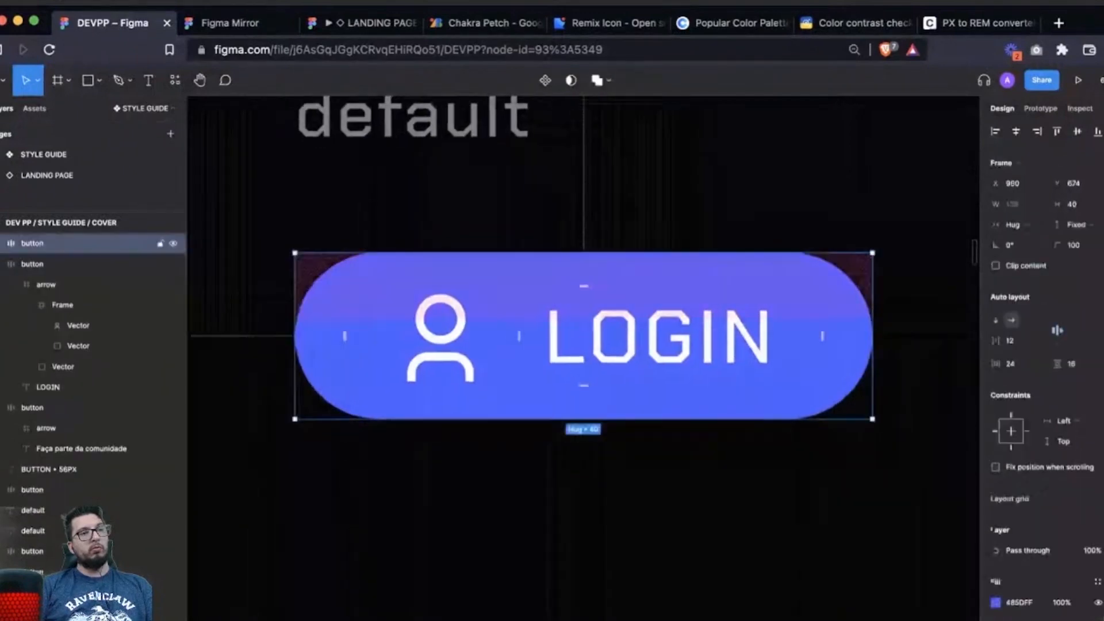
pyautogui.moveTo(586, 286); pyautogui.dragTo(585, 278)
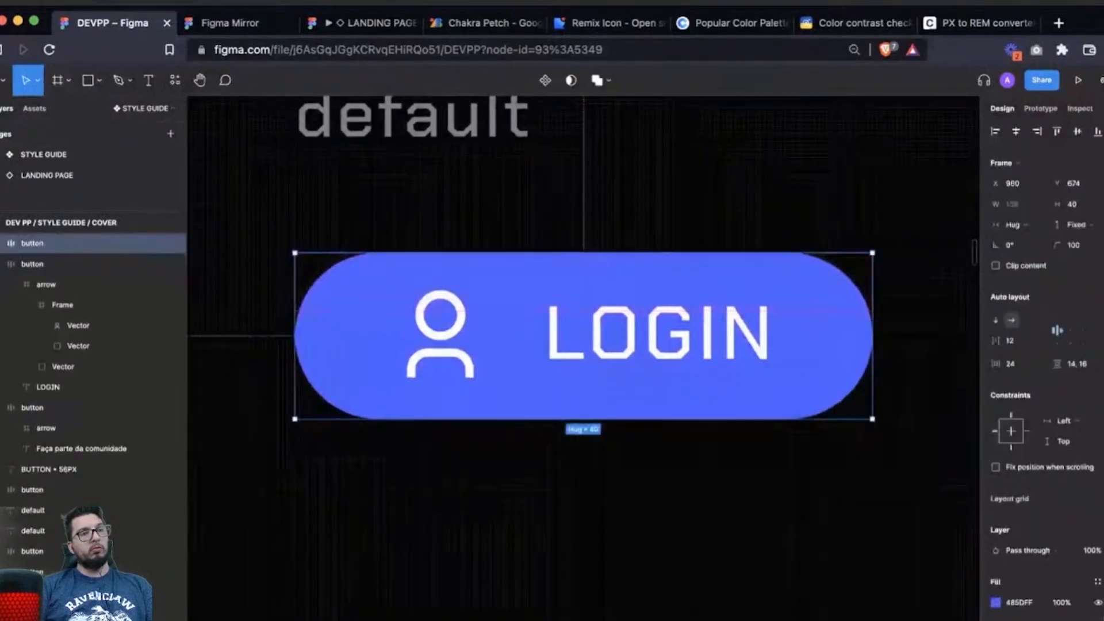
pyautogui.press('super+z')
pyautogui.press('z')
pyautogui.moveTo(276, 194); pyautogui.dragTo(762, 427)
pyautogui.scroll(-1, 690, 319)
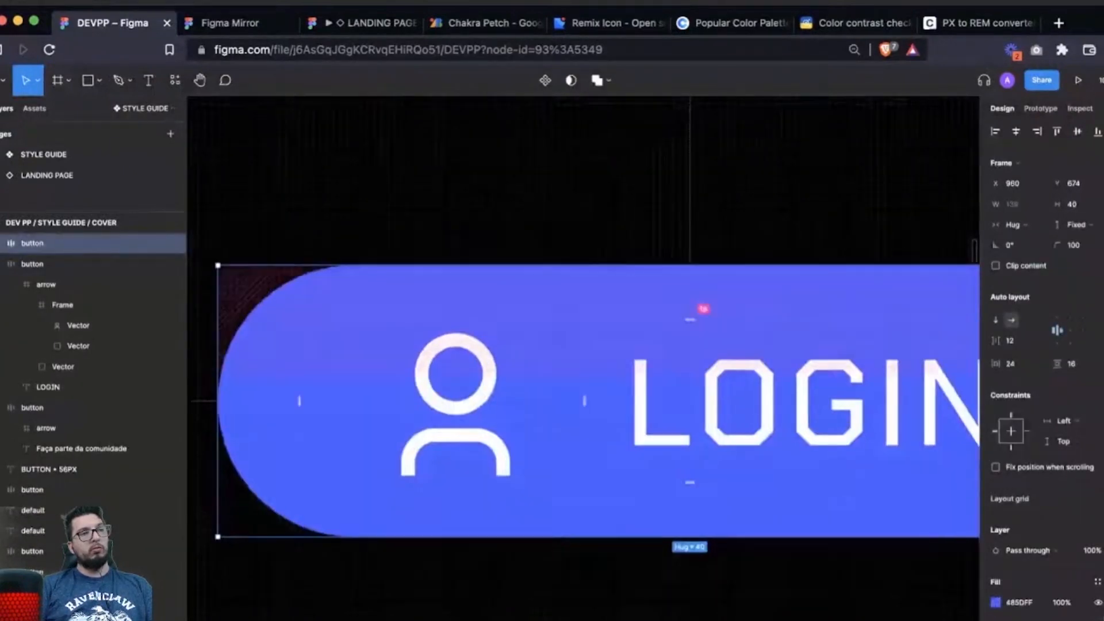
pyautogui.moveTo(690, 319); pyautogui.dragTo(703, 281)
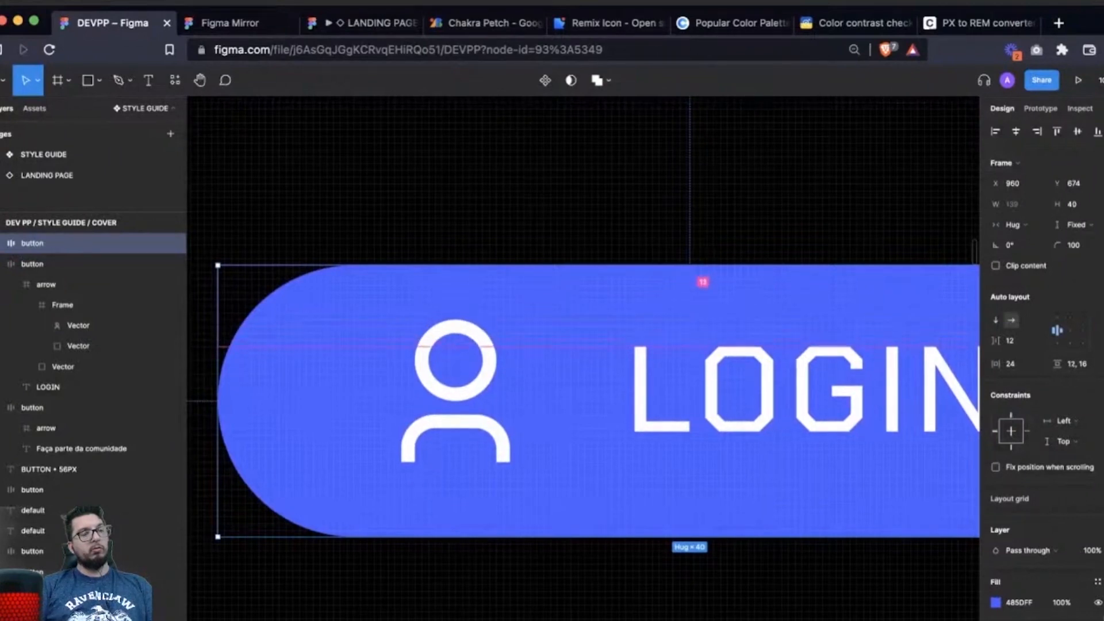
pyautogui.moveTo(703, 468); pyautogui.dragTo(704, 493)
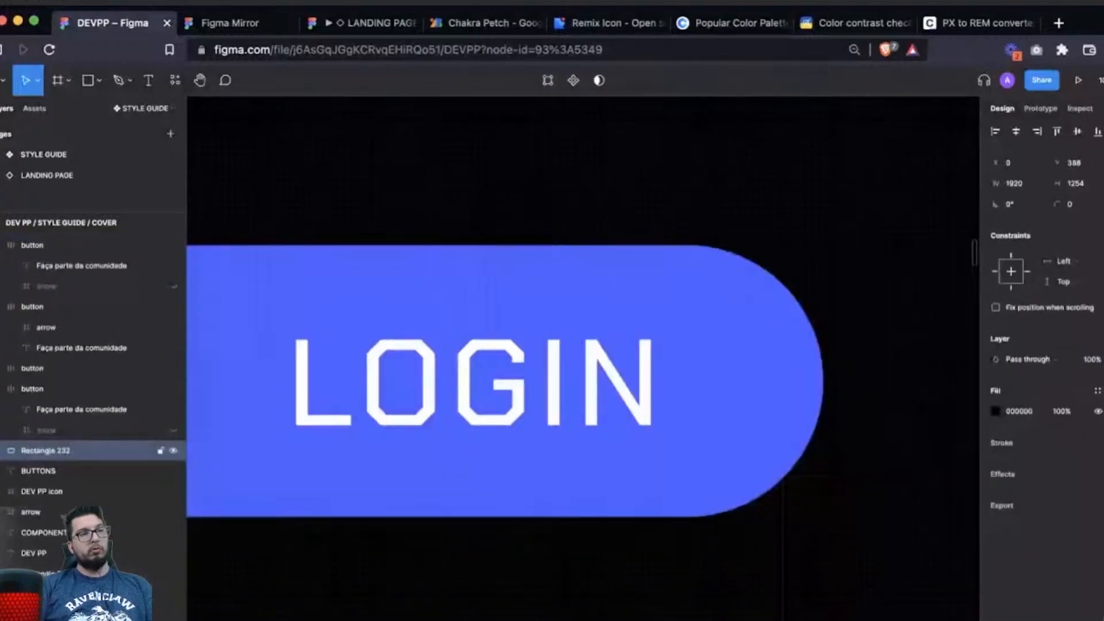
# Duplicate the pill-shaped LOGIN button directly beneath itself and set the copy's corner radius to 4.
pyautogui.scroll(-5, 664, 189)
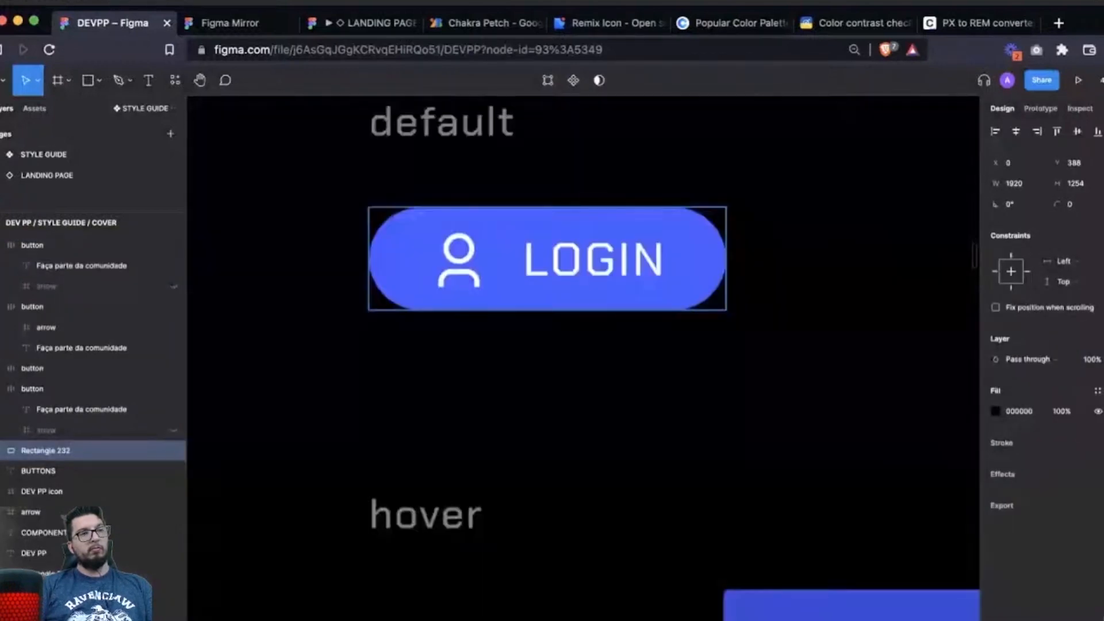
pyautogui.click(546, 258)
pyautogui.moveTo(546, 259); pyautogui.dragTo(547, 395)
pyautogui.click(1073, 245)
pyautogui.write('4')
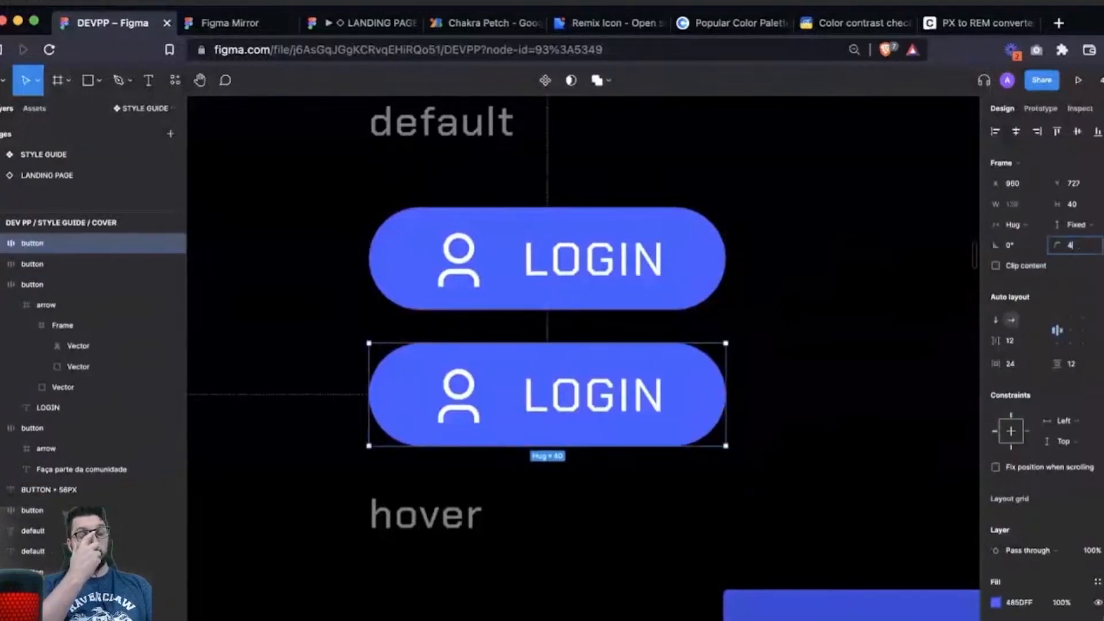
pyautogui.press('Return')
pyautogui.click(834, 322)
# Compare the pill-shaped LOGIN button with the slightly rounded one in the BUTTON • 40PX section.
pyautogui.scroll(-1, 833, 322)
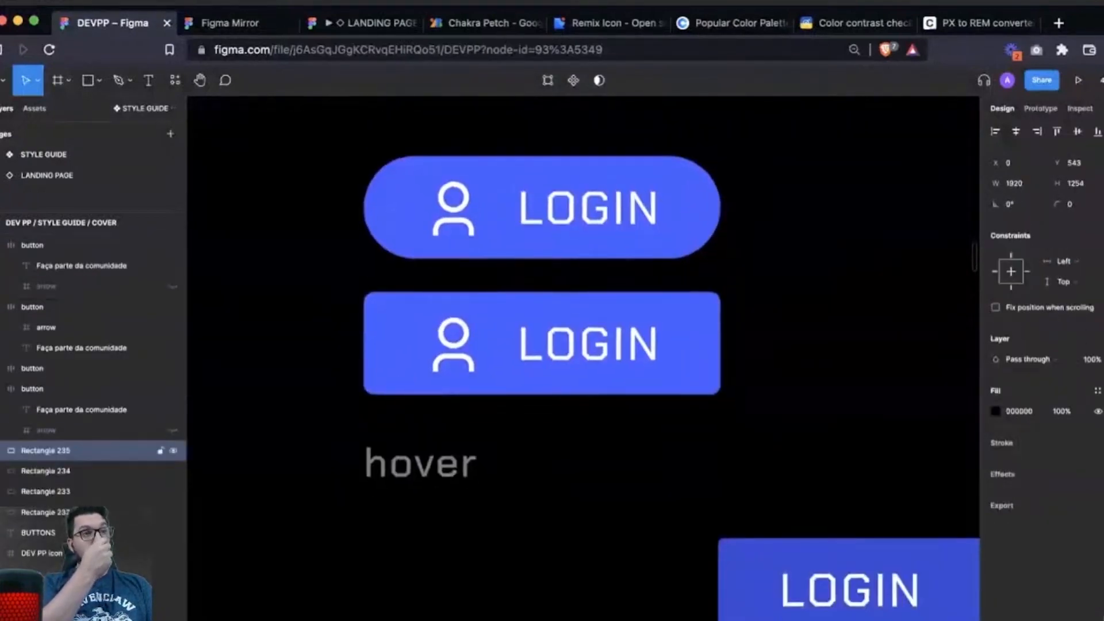
pyautogui.press('super+minus')
pyautogui.scroll(-2, 583, 357)
pyautogui.hscroll(2, 583, 356)
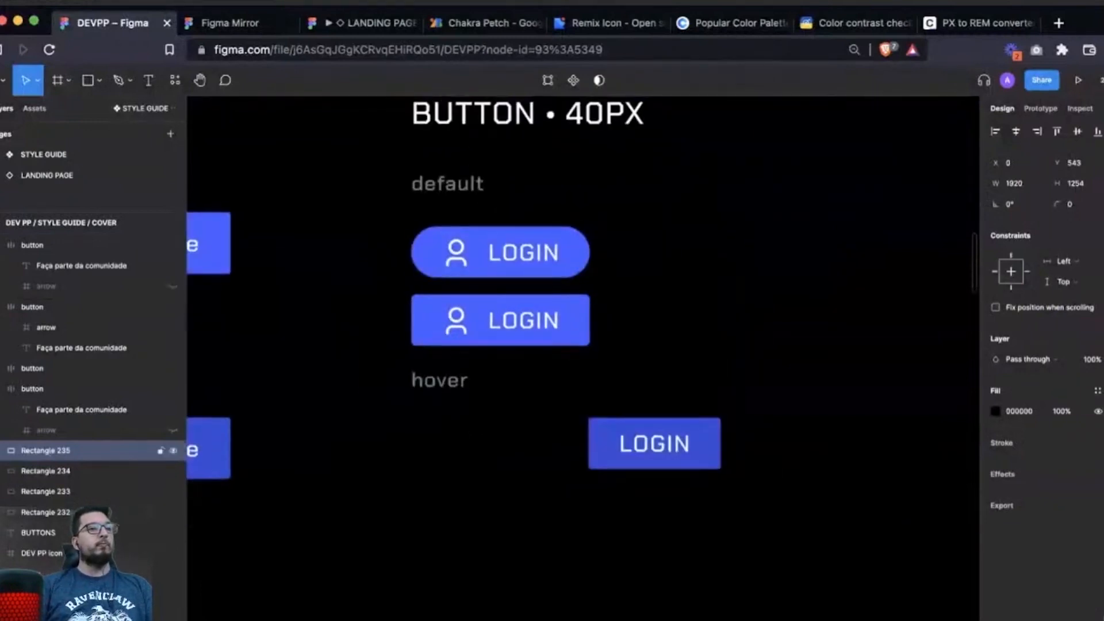
pyautogui.click(417, 247)
pyautogui.scroll(3, 409, 245)
pyautogui.click(863, 518)
pyautogui.scroll(-2, 583, 356)
pyautogui.hscroll(3, 583, 357)
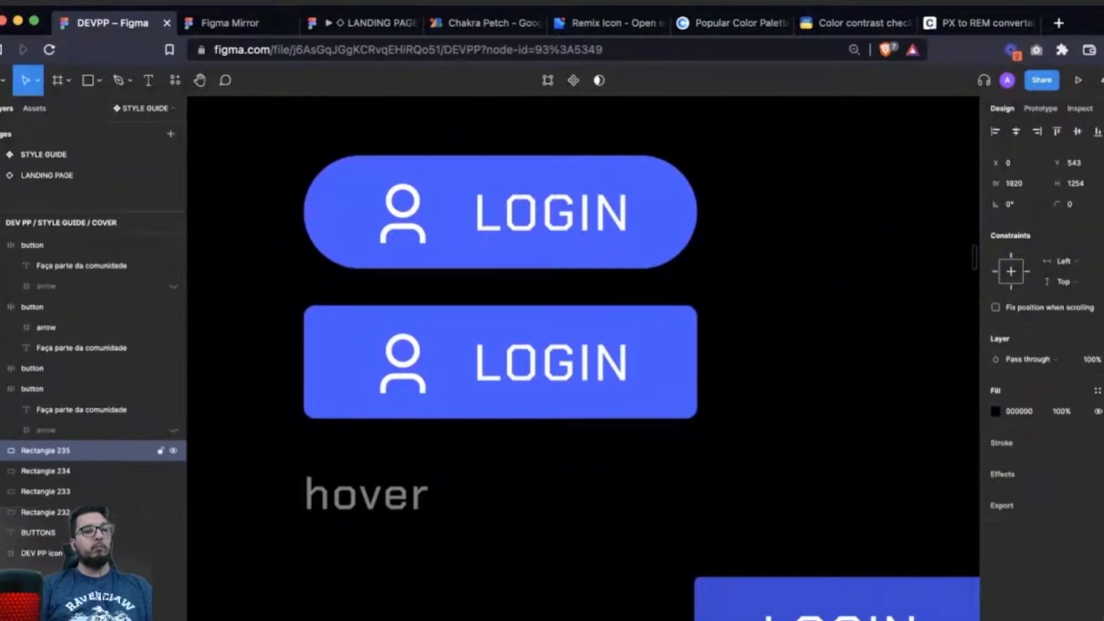
# Delete the text-only LOGIN hover button from the BUTTON • 40PX section.
pyautogui.scroll(-5, 583, 383)
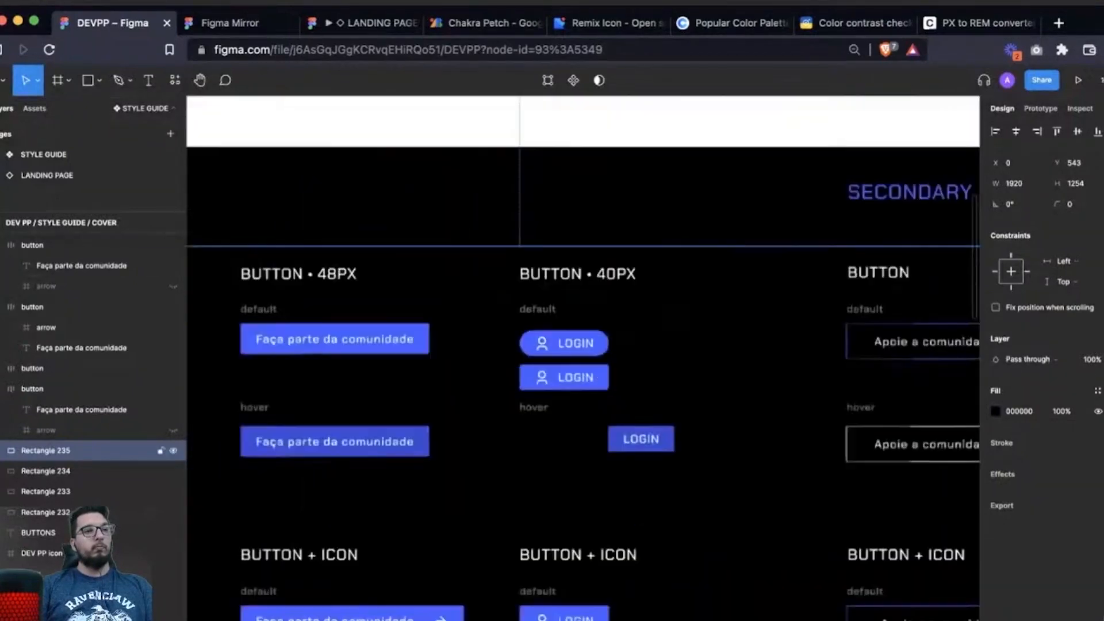
pyautogui.scroll(-4, 583, 357)
pyautogui.hscroll(-3, 583, 356)
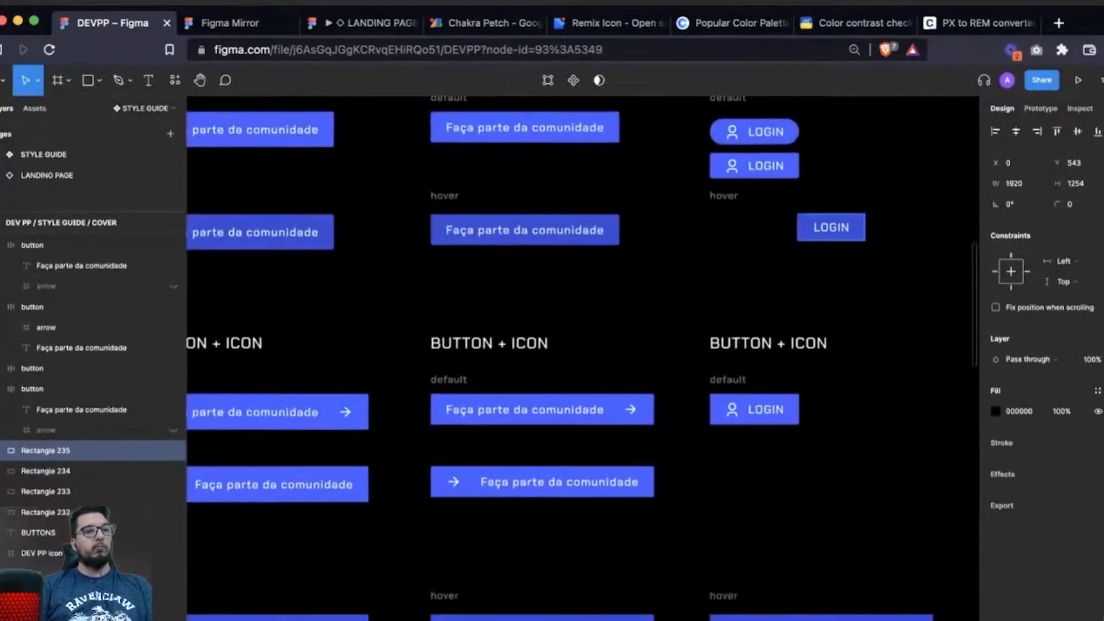
pyautogui.click(830, 227)
pyautogui.press('Delete')
pyautogui.press('super+minus')
pyautogui.hscroll(1, 583, 383)
pyautogui.scroll(1, 583, 382)
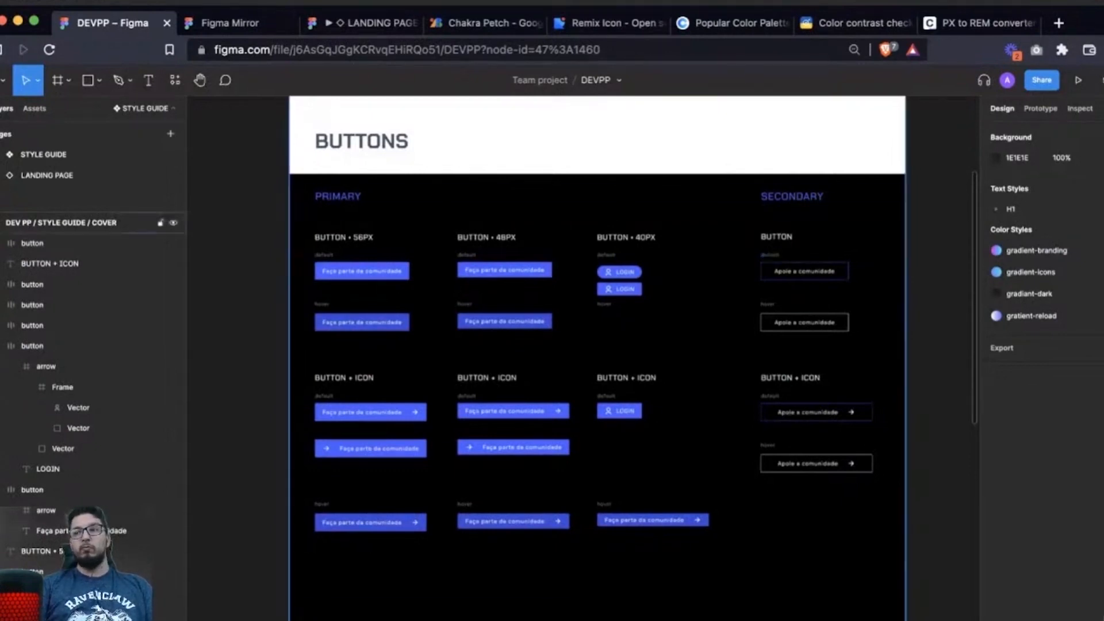
# Stretch the lowest black background rectangle of the BUTTONS frame downward to about 2641 px high.
pyautogui.press('super+minus')
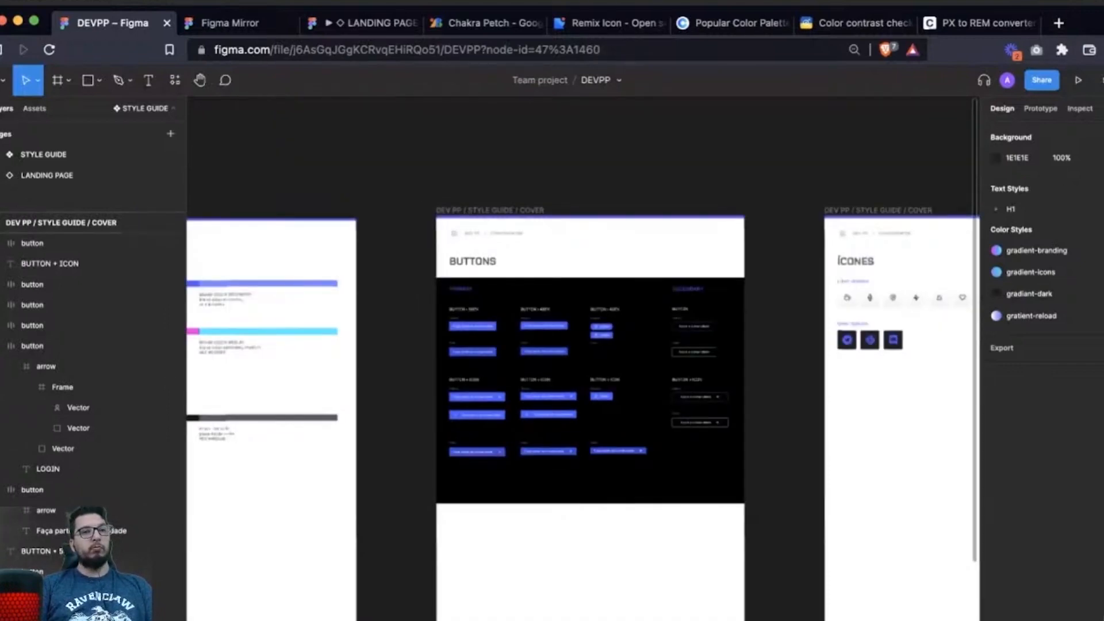
pyautogui.scroll(-3, 590, 357)
pyautogui.click(604, 144)
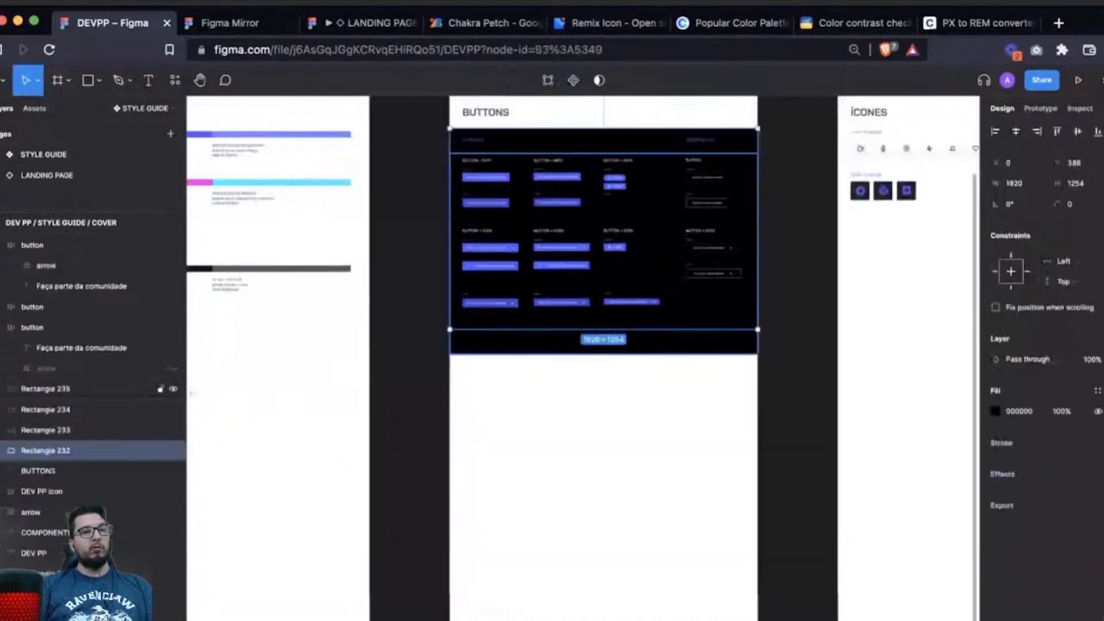
pyautogui.click(604, 343)
pyautogui.moveTo(604, 355); pyautogui.dragTo(603, 576)
pyautogui.press('Escape')
# Move the whole SECONDARY button group below the PRIMARY buttons, aligned with the BUTTON • 56PX column.
pyautogui.moveTo(772, 126); pyautogui.dragTo(675, 326)
pyautogui.keyDown('shift'); pyautogui.click(675, 326); pyautogui.keyUp('shift')
pyautogui.keyDown('shift'); pyautogui.click(675, 327); pyautogui.keyUp('shift')
pyautogui.keyDown('shift'); pyautogui.click(675, 326); pyautogui.keyUp('shift')
pyautogui.keyDown('shift'); pyautogui.click(675, 326); pyautogui.keyUp('shift')
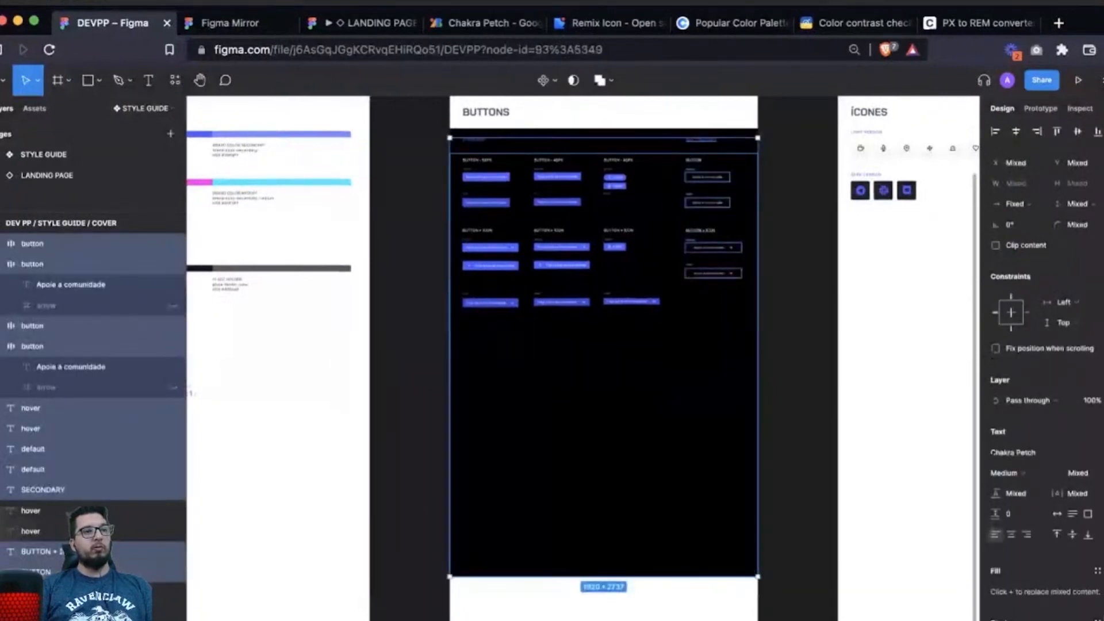
pyautogui.press('Escape')
pyautogui.moveTo(772, 125); pyautogui.dragTo(675, 327)
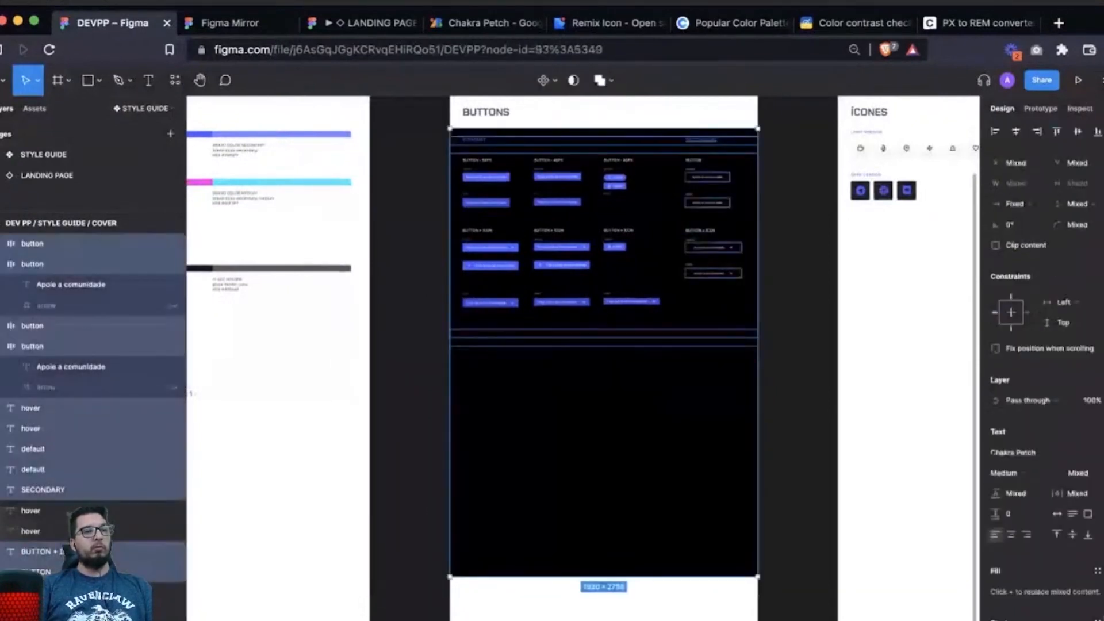
pyautogui.keyDown('shift'); pyautogui.click(675, 327); pyautogui.keyUp('shift')
pyautogui.moveTo(707, 178); pyautogui.dragTo(484, 384)
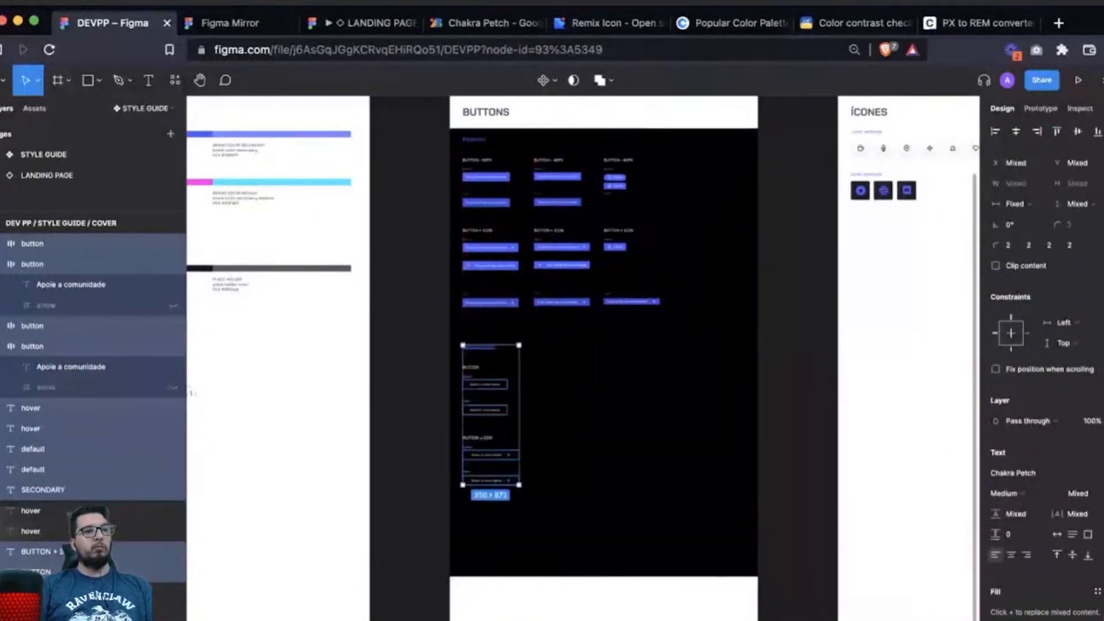
pyautogui.press('Escape')
# Move the whole BUTTON • 40PX column, including its icon buttons and labels, horizontally to about X 1357.
pyautogui.scroll(1, 485, 384)
pyautogui.hscroll(1, 485, 384)
pyautogui.press('z')
pyautogui.moveTo(358, 164); pyautogui.dragTo(620, 372)
pyautogui.scroll(-1, 619, 372)
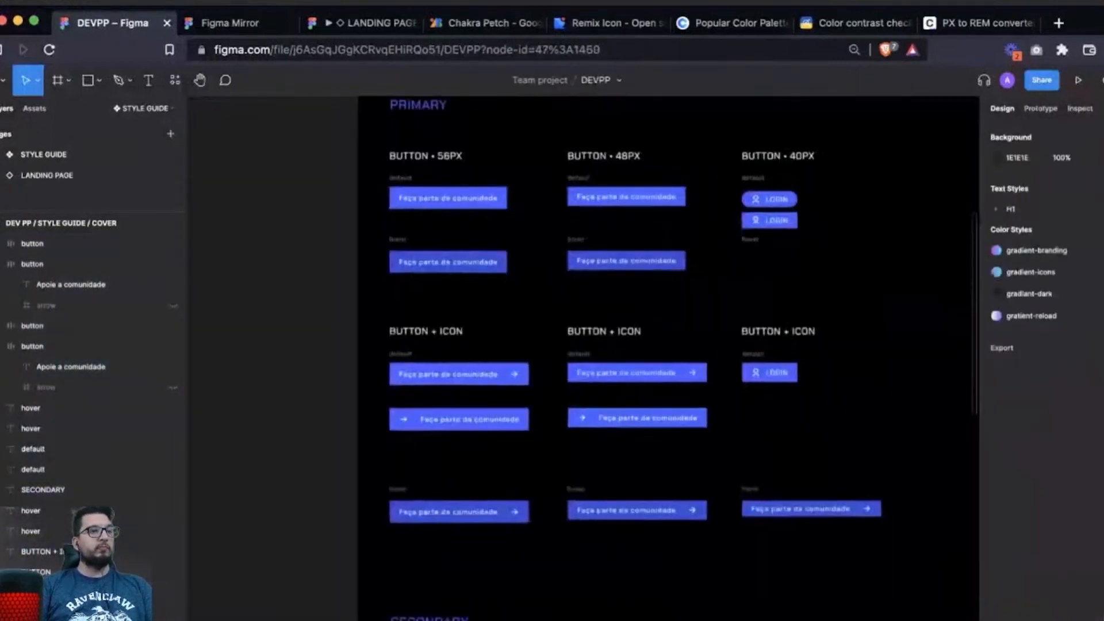
pyautogui.scroll(-2, 575, 357)
pyautogui.scroll(2, 575, 357)
pyautogui.hscroll(5, 575, 356)
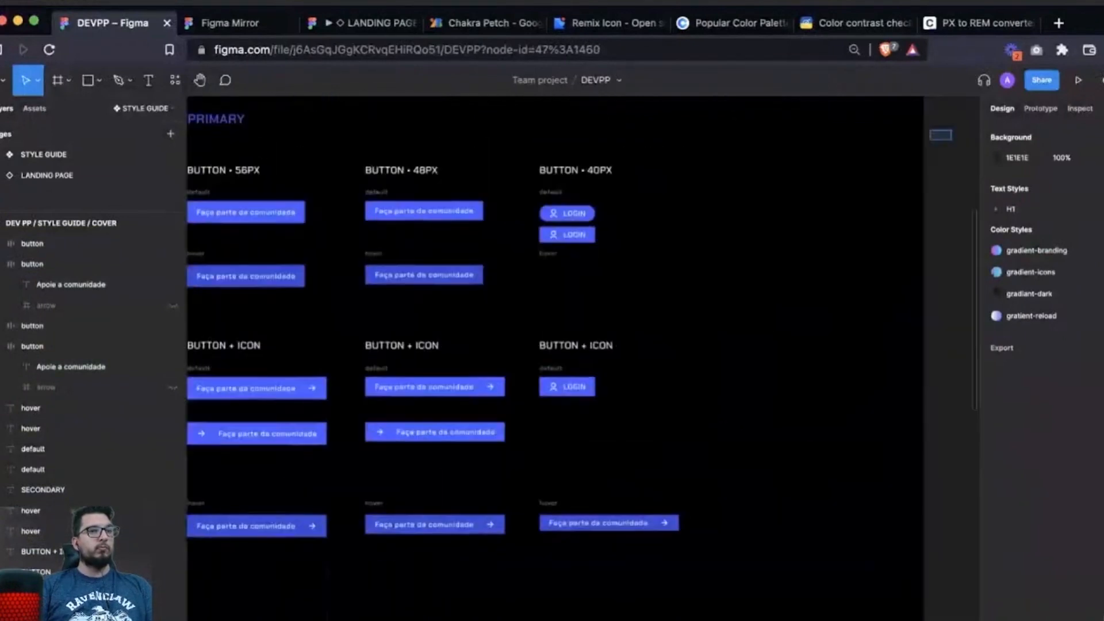
pyautogui.moveTo(930, 140); pyautogui.dragTo(769, 523)
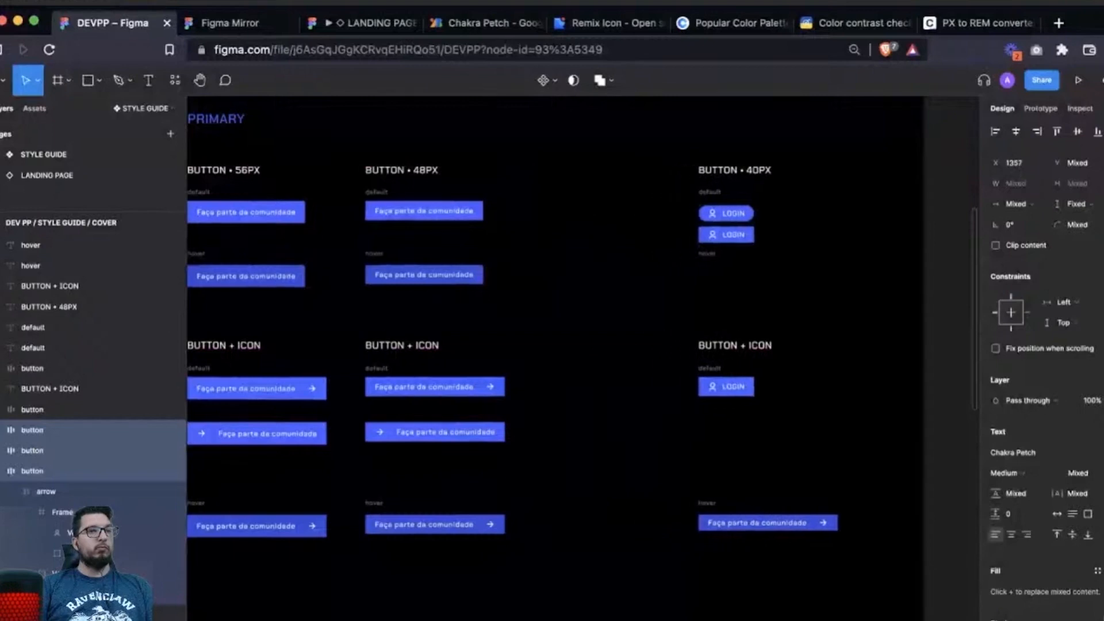
pyautogui.scroll(-5, 585, 379)
pyautogui.scroll(-1, 585, 379)
pyautogui.press('Escape')
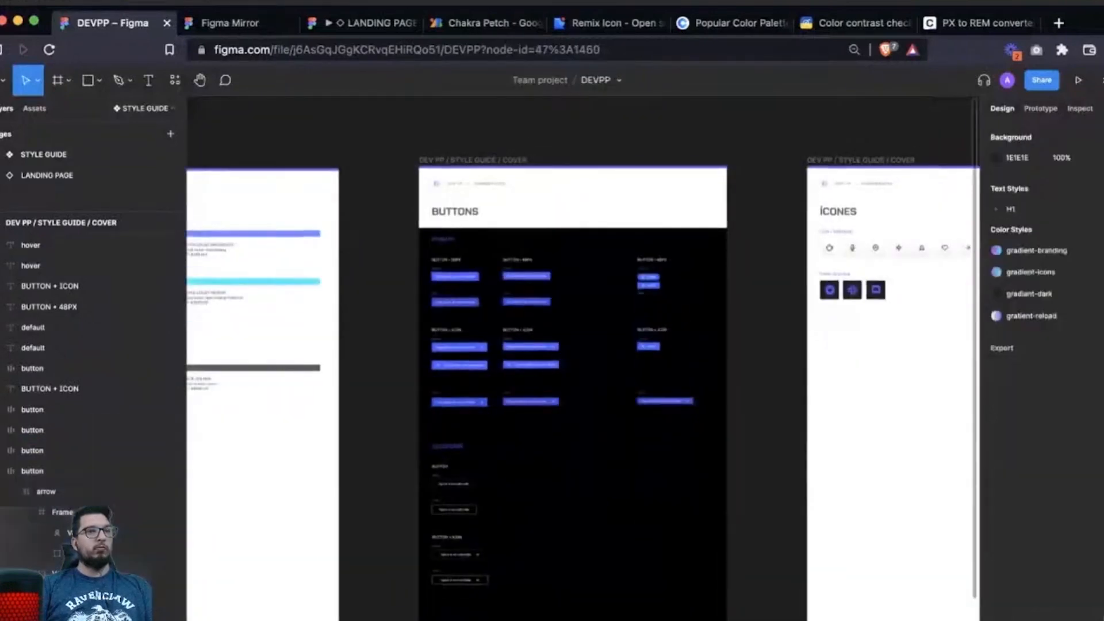
# Move the whole BUTTON • 48PX column to X 721, evenly spaced between the 56px and 40px columns.
pyautogui.moveTo(598, 196); pyautogui.dragTo(504, 415)
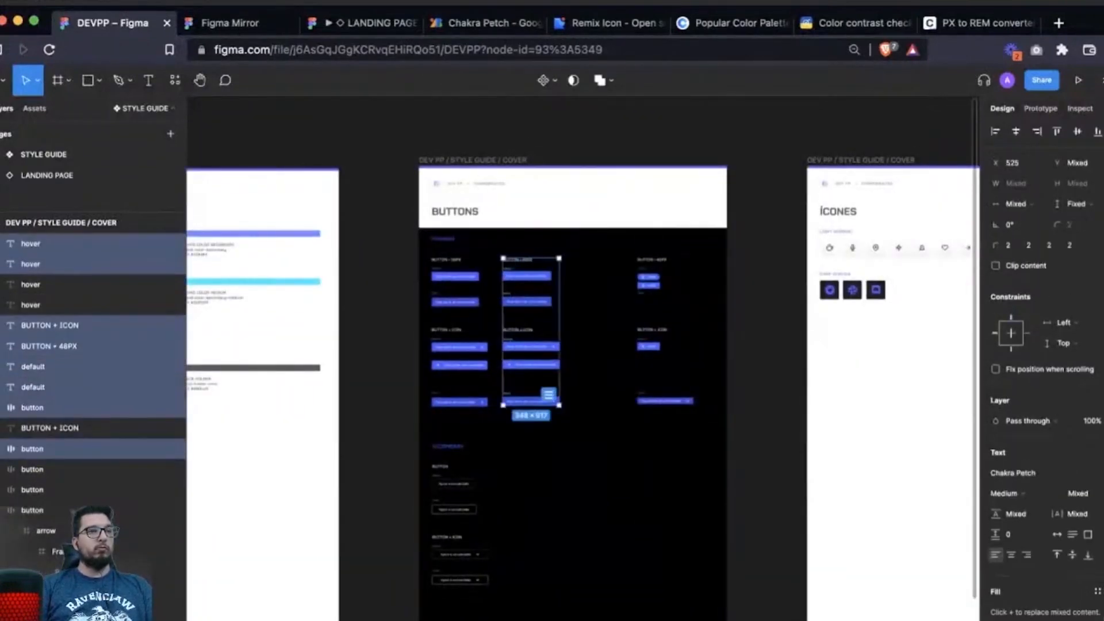
pyautogui.moveTo(524, 364); pyautogui.dragTo(555, 365)
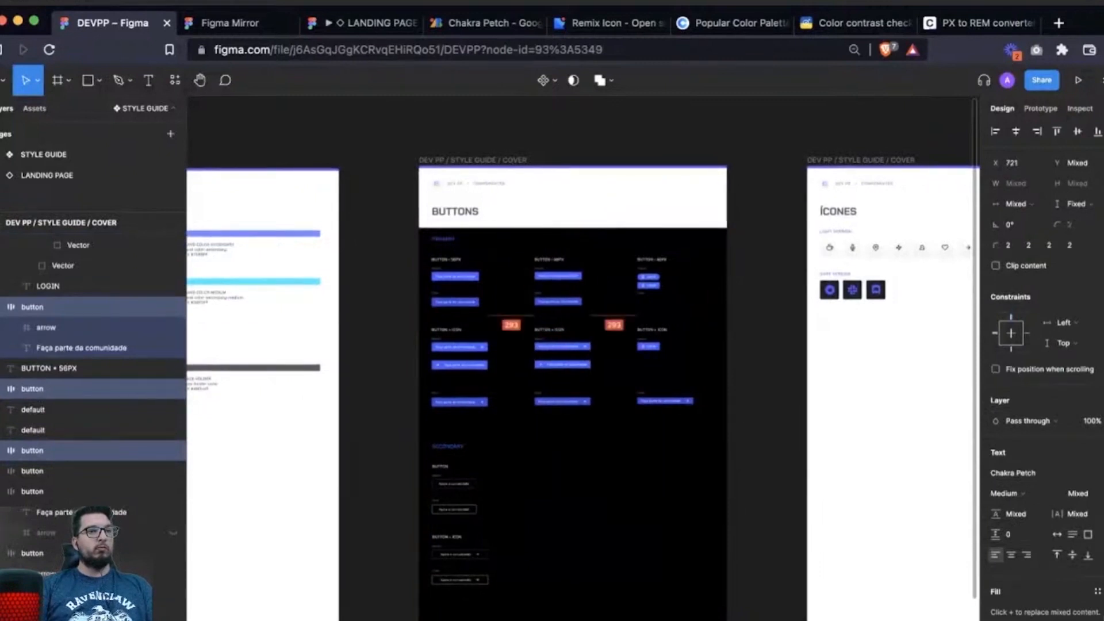
pyautogui.press('Escape')
# Delete the hover label beneath the LOGIN buttons in the BUTTON • 40PX section.
pyautogui.scroll(-2, 569, 373)
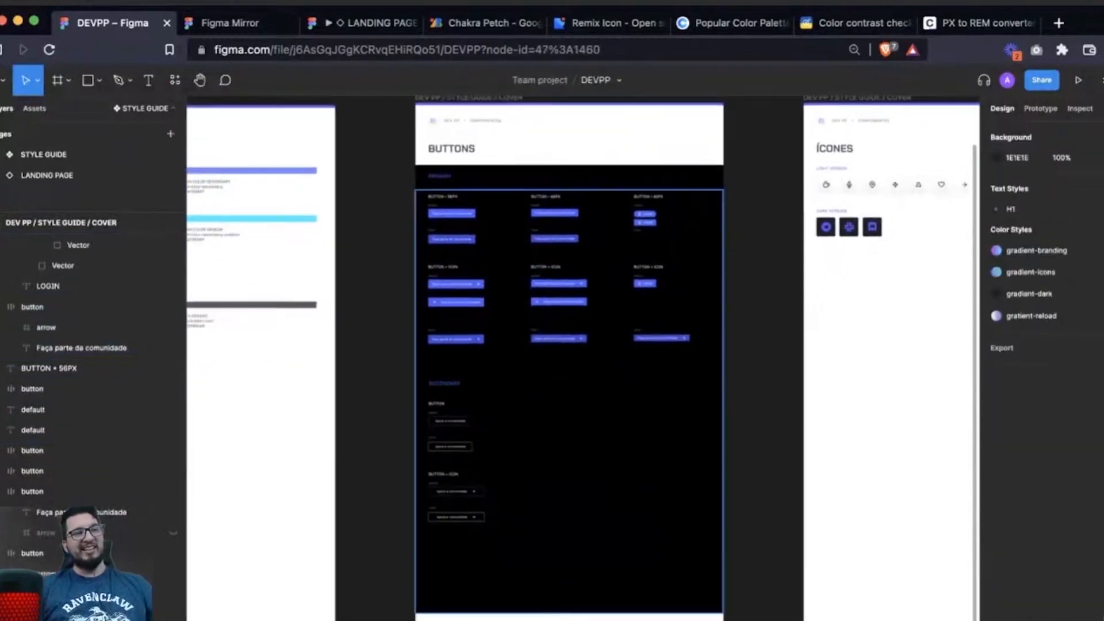
pyautogui.scroll(5, 475, 481)
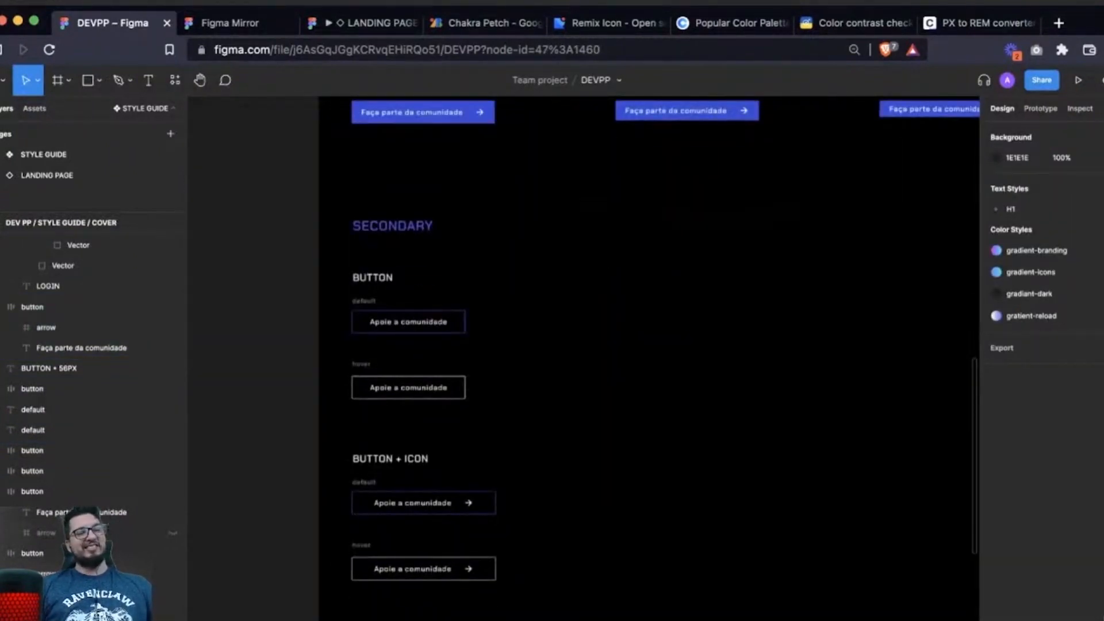
pyautogui.scroll(-5, 582, 378)
pyautogui.scroll(3, 582, 377)
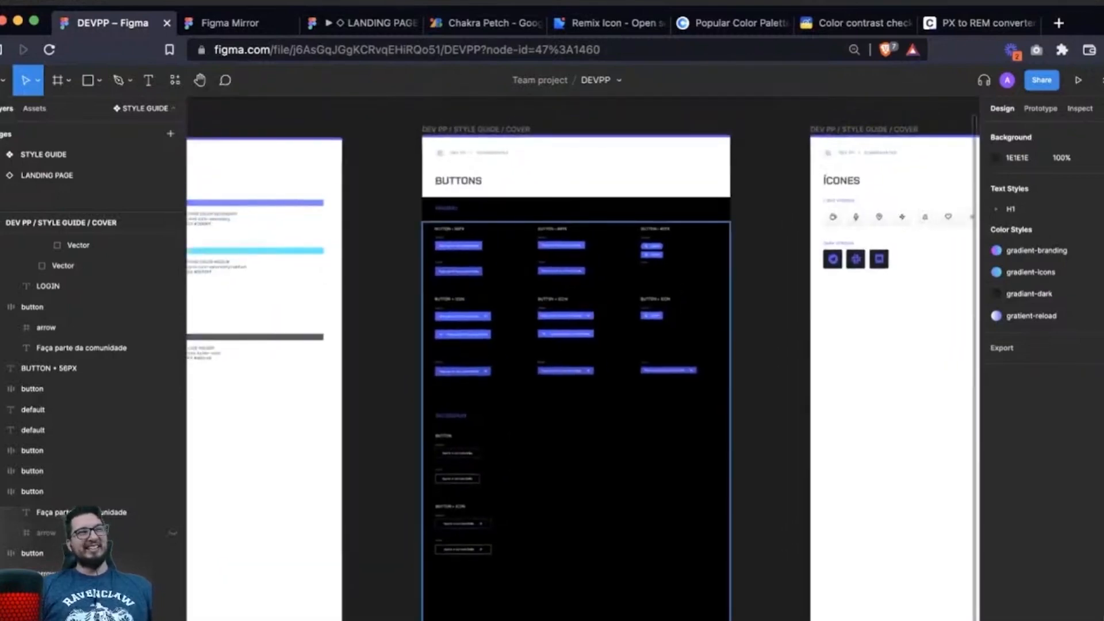
pyautogui.moveTo(378, 166); pyautogui.dragTo(756, 404)
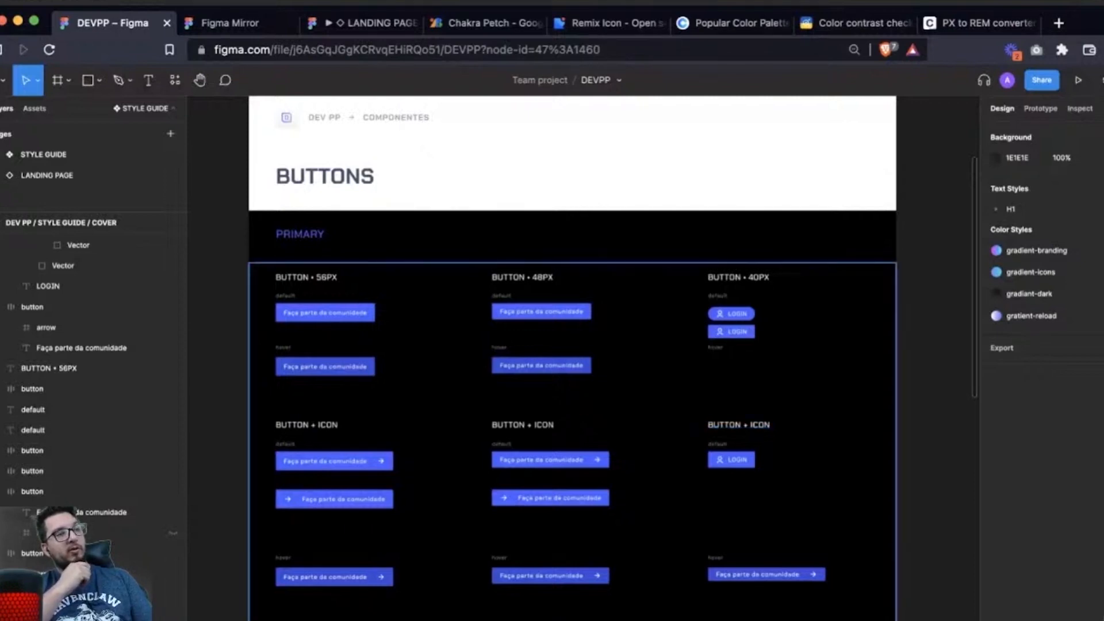
pyautogui.scroll(5, 689, 353)
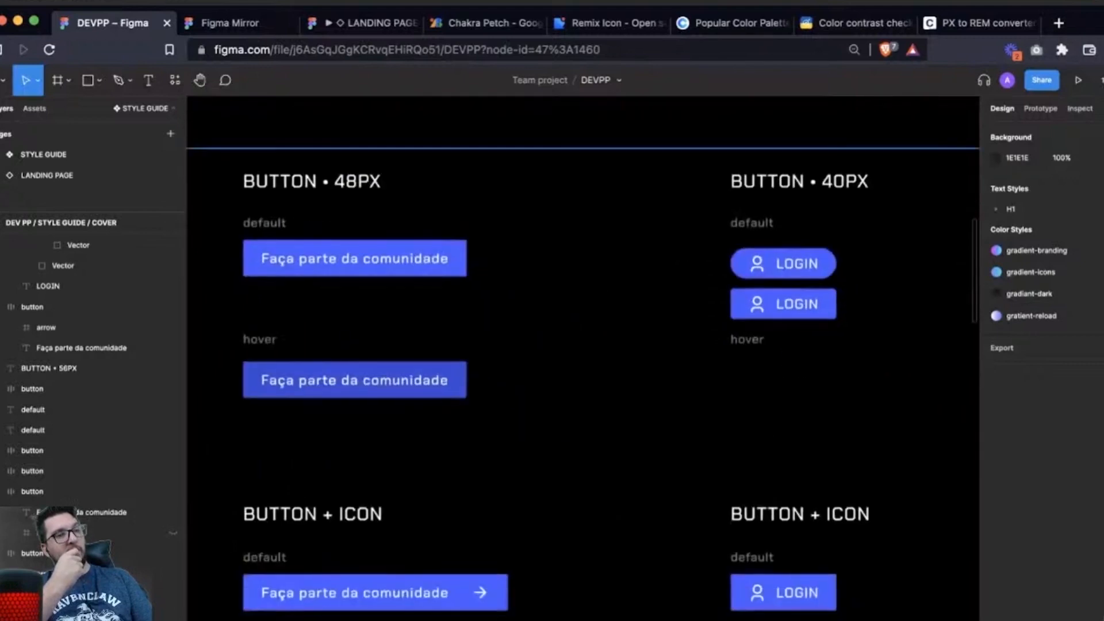
pyautogui.click(747, 339)
pyautogui.press('Delete')
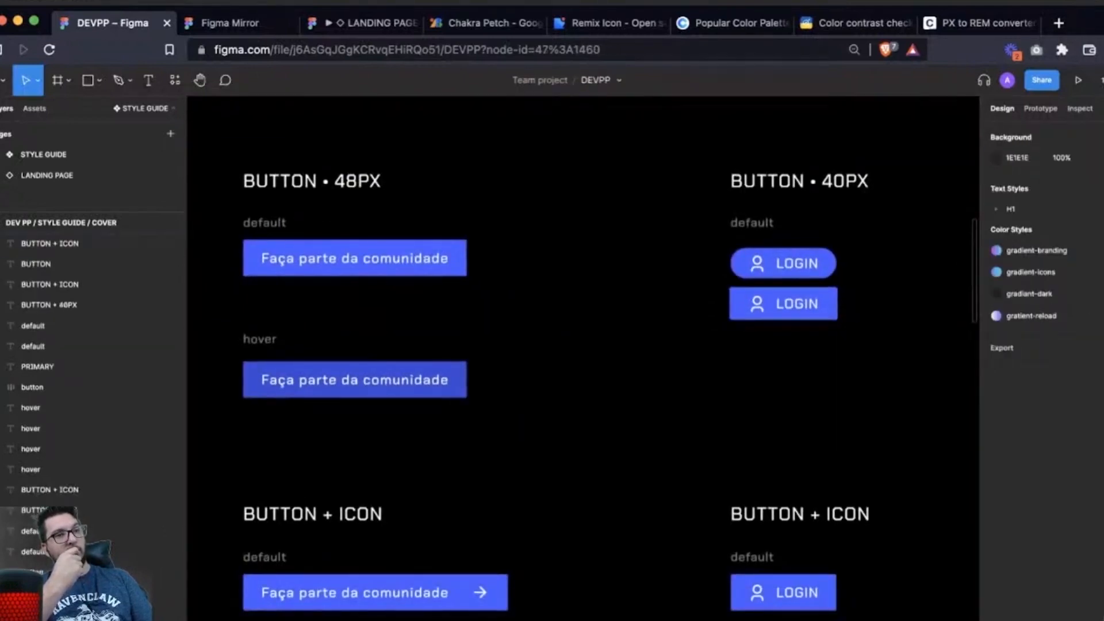
# Move the slightly rounded LOGIN button of the BUTTON • 40PX section down beside the 48px hover button.
pyautogui.click(783, 303)
pyautogui.moveTo(783, 303); pyautogui.dragTo(783, 370)
pyautogui.click(783, 424)
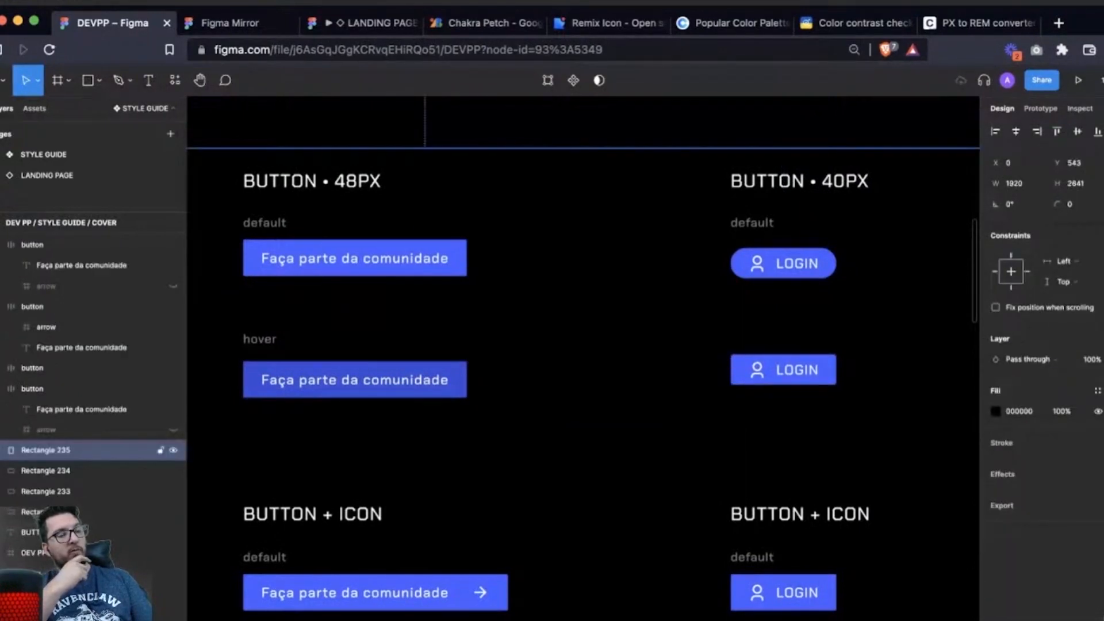
pyautogui.press('Escape')
pyautogui.hotkey('shift', '1')
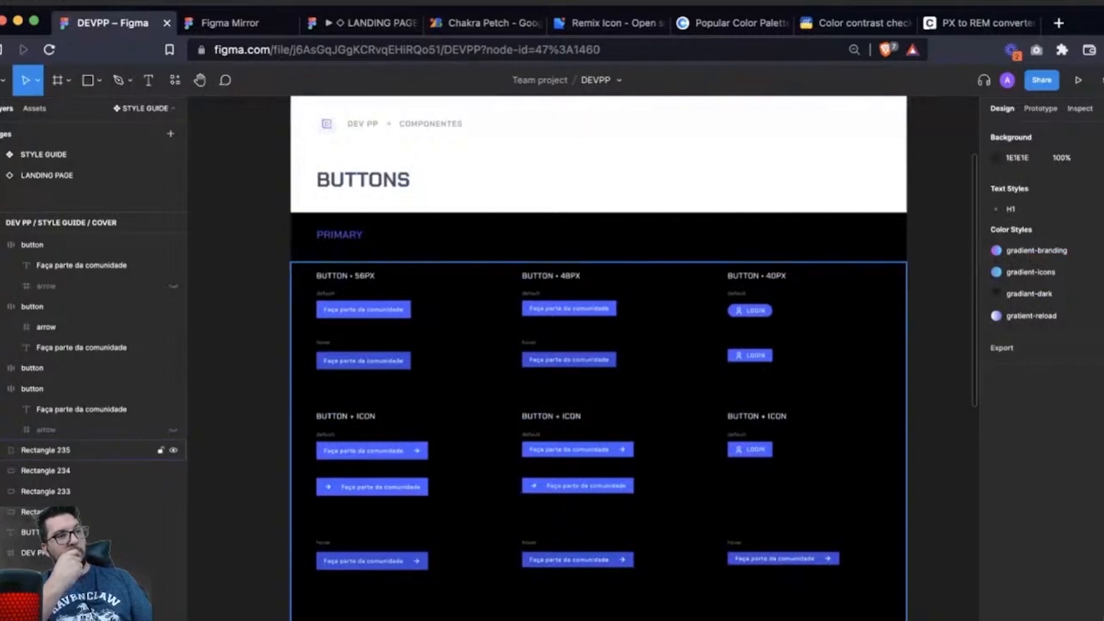
pyautogui.scroll(-5, 598, 356)
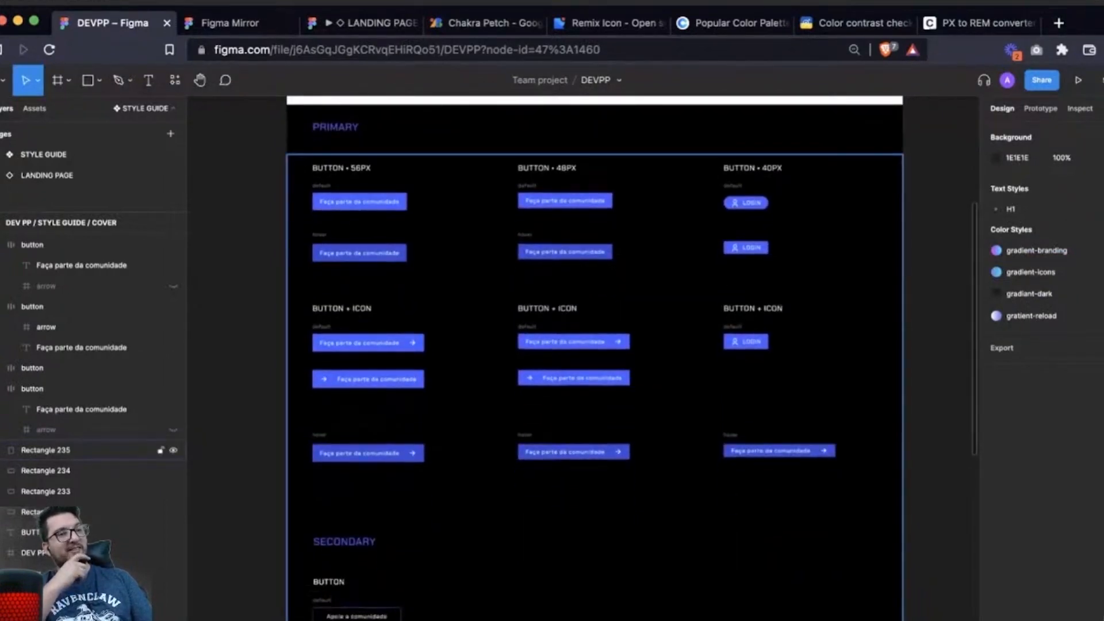
pyautogui.hotkey('shift', '1')
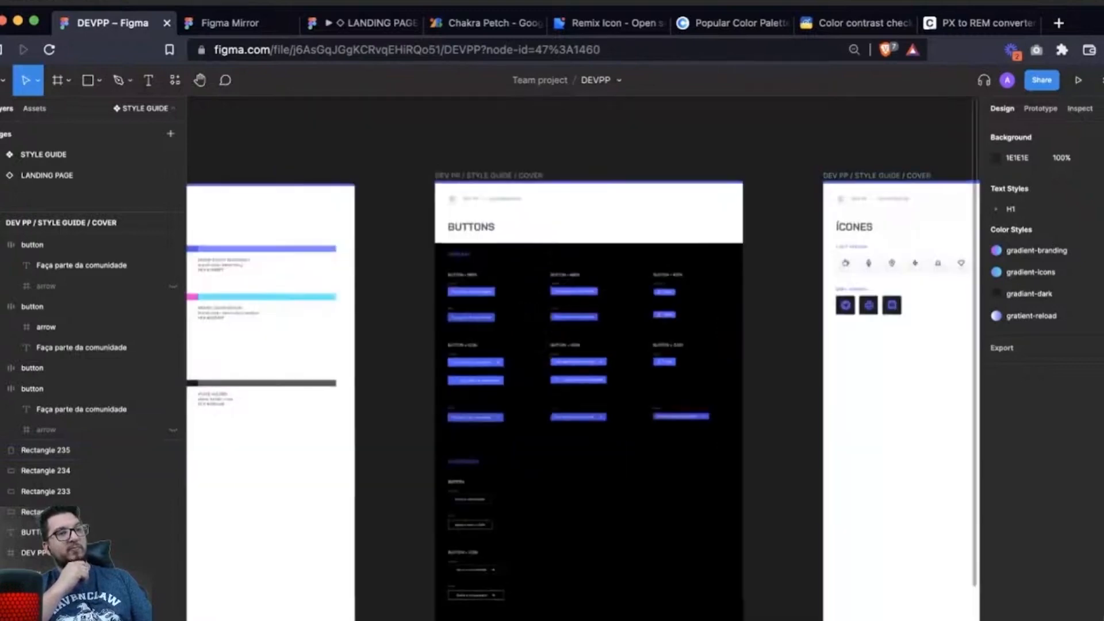
pyautogui.press('n')
pyautogui.hscroll(-3, 581, 385)
pyautogui.scroll(-2, 581, 386)
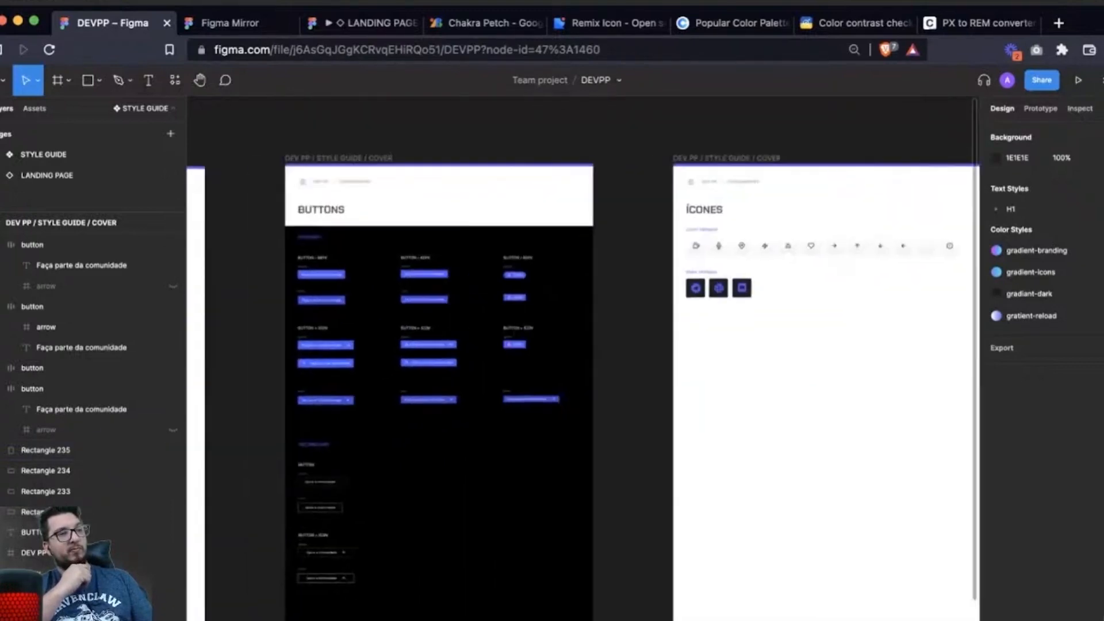